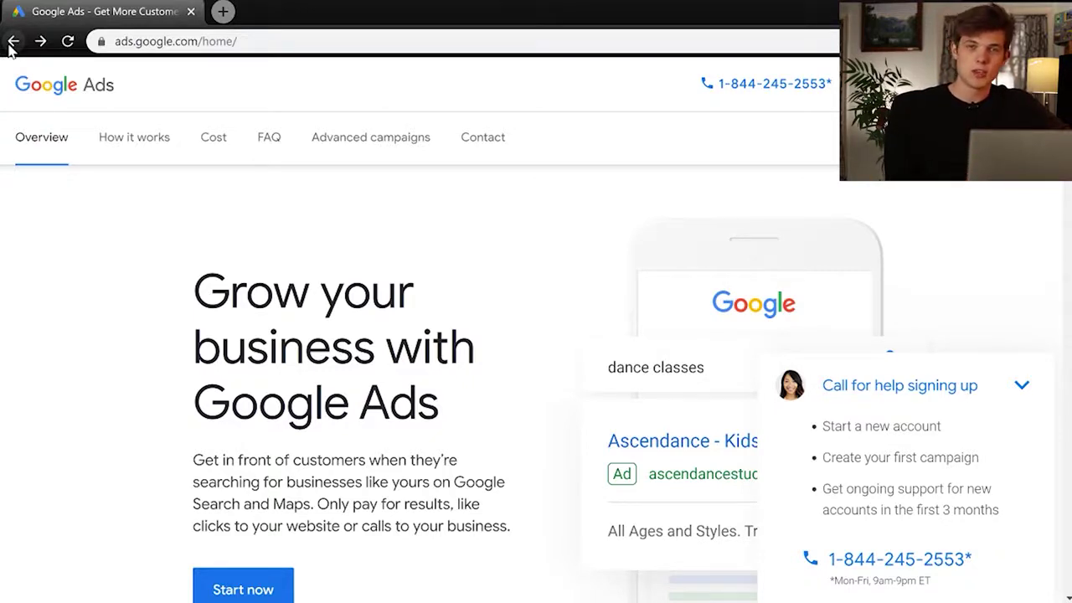
Switch the new campaign setup to Expert Mode
{"action": "left_click", "coordinate": [13, 42]}
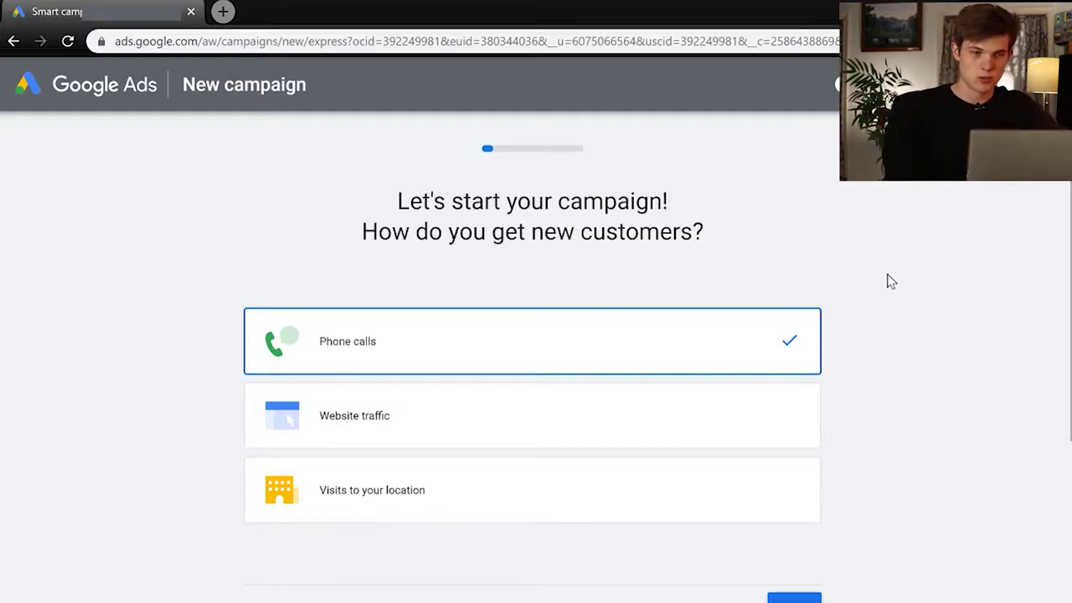
{"action": "scroll", "coordinate": [891, 281], "scroll_direction": "down", "scroll_amount": 3}
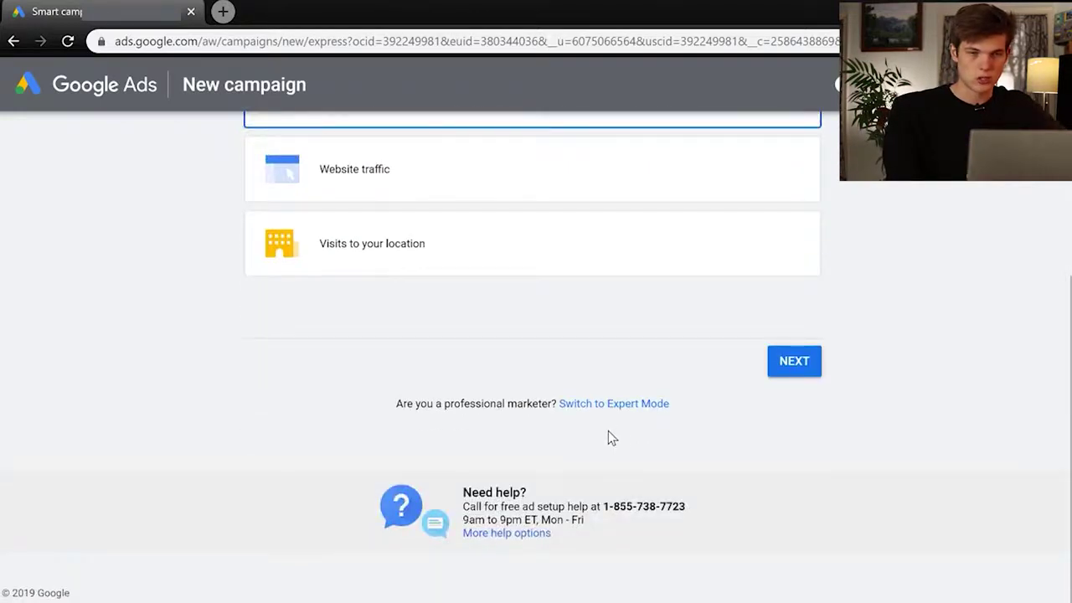
{"action": "scroll", "coordinate": [608, 430], "scroll_direction": "up", "scroll_amount": 1}
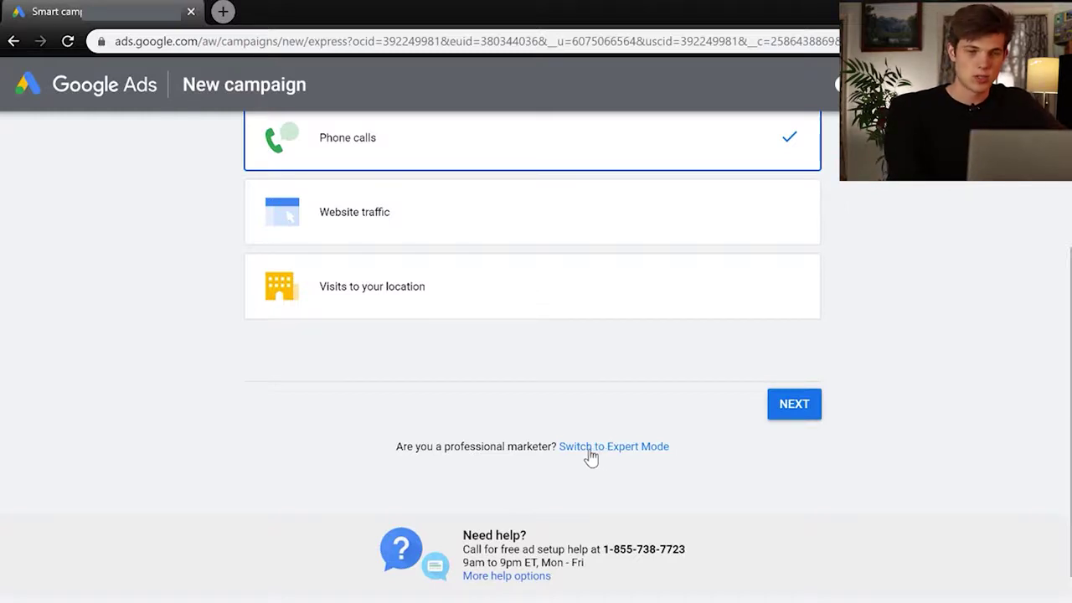
{"action": "left_click", "coordinate": [591, 452]}
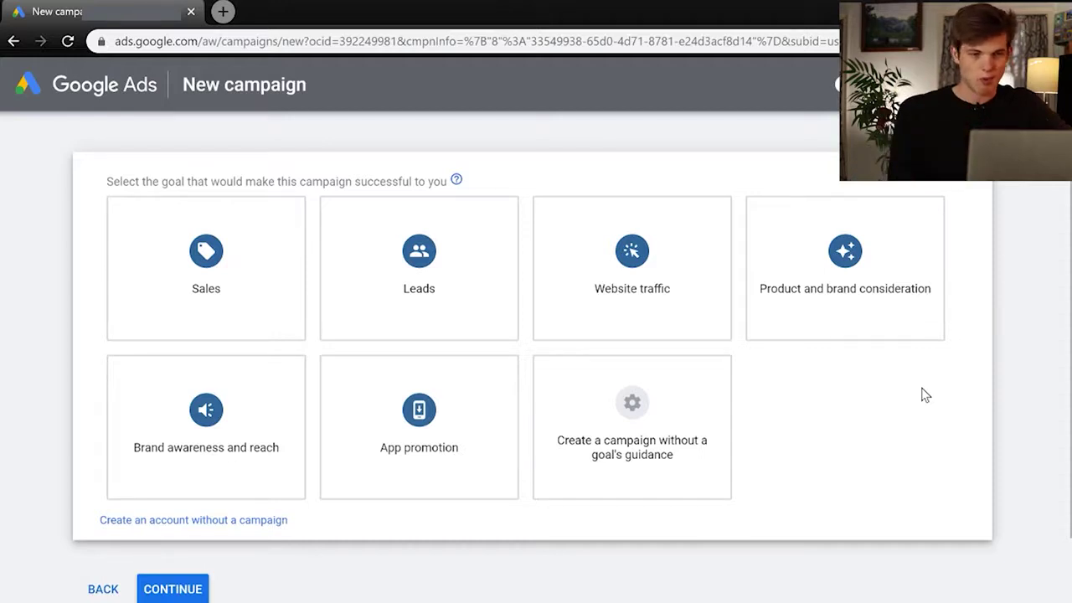
Choose Website traffic as the campaign goal and review the campaign types offered for it
{"action": "left_click", "coordinate": [652, 277]}
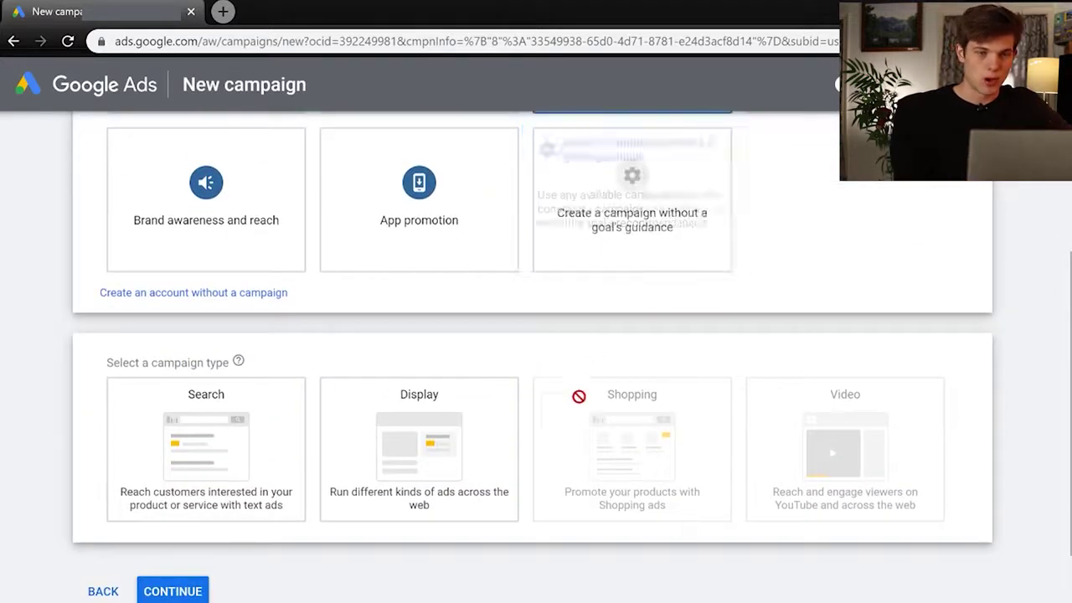
{"action": "scroll", "coordinate": [567, 376], "scroll_direction": "down", "scroll_amount": 1}
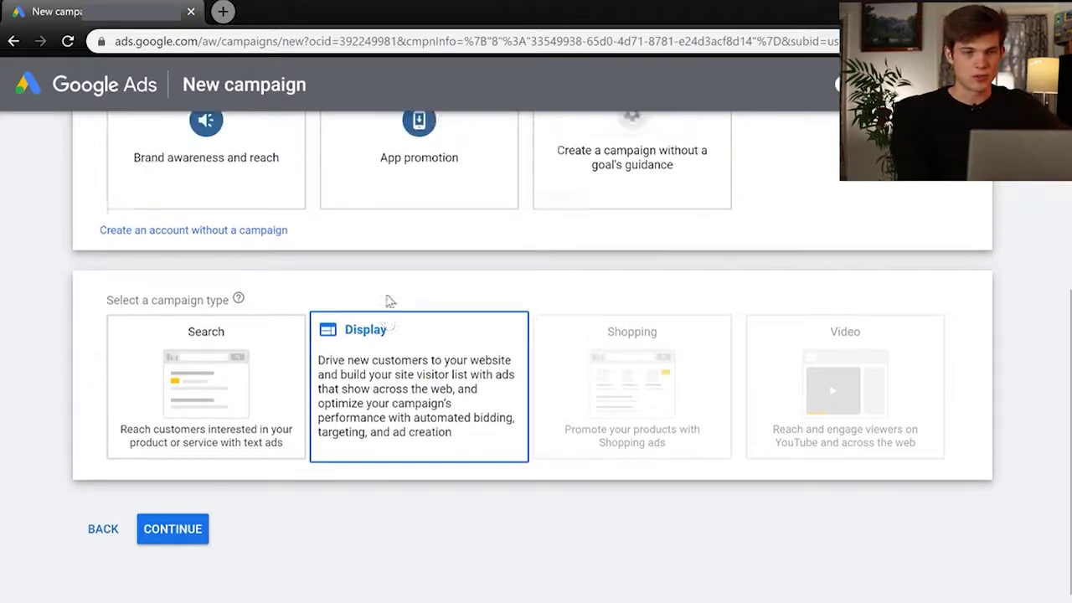
{"action": "scroll", "coordinate": [387, 300], "scroll_direction": "up", "scroll_amount": 3}
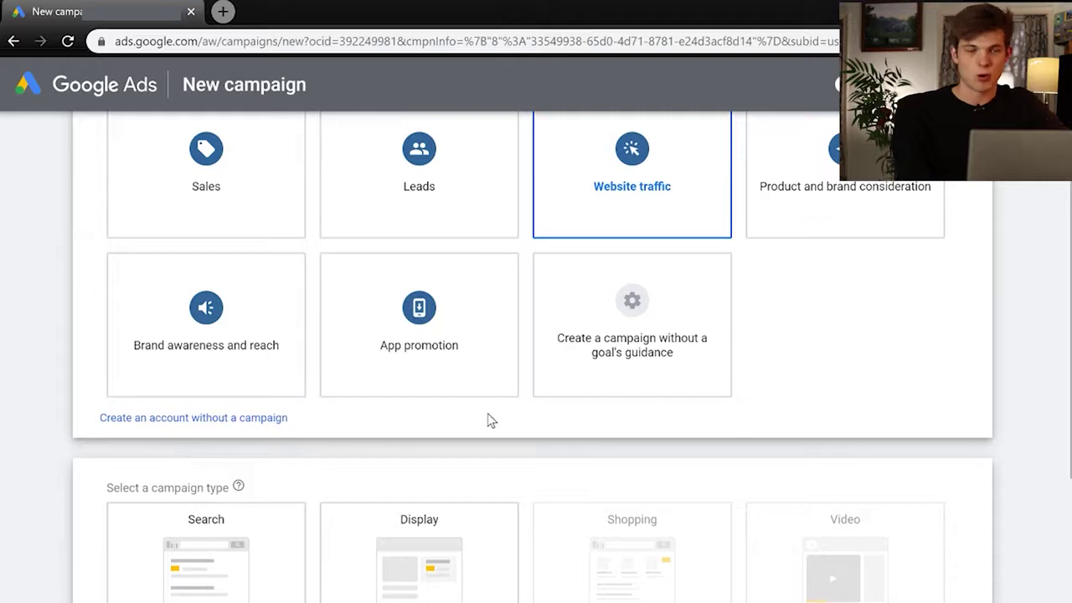
{"action": "scroll", "coordinate": [488, 443], "scroll_direction": "down", "scroll_amount": 3}
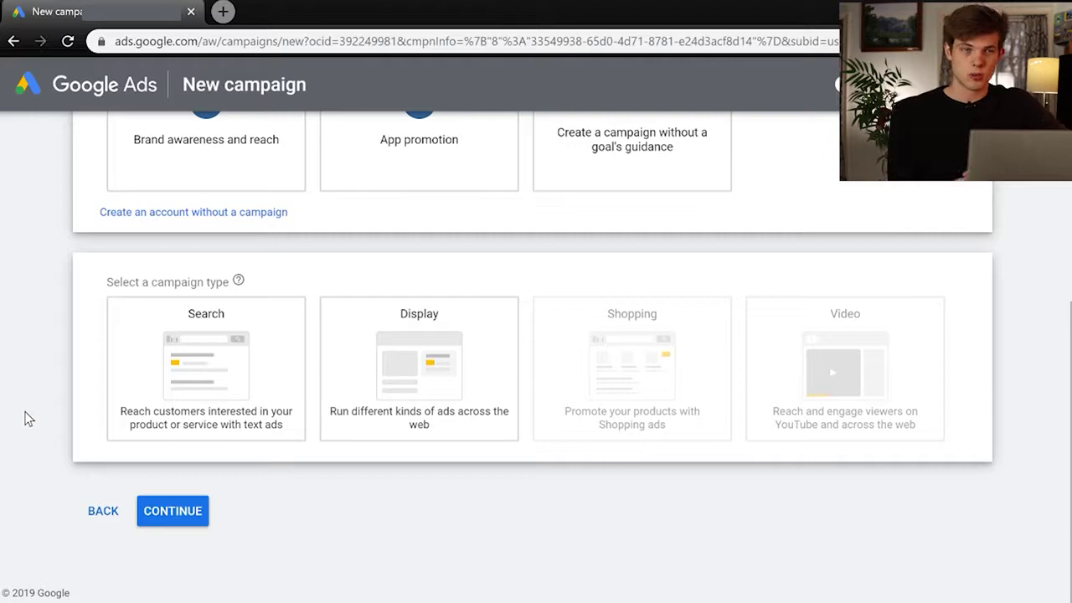
Search Google for "mens watches" in a new browser tab and examine the ads among the results
{"action": "left_click", "coordinate": [223, 12]}
{"action": "type", "text": "mens "}
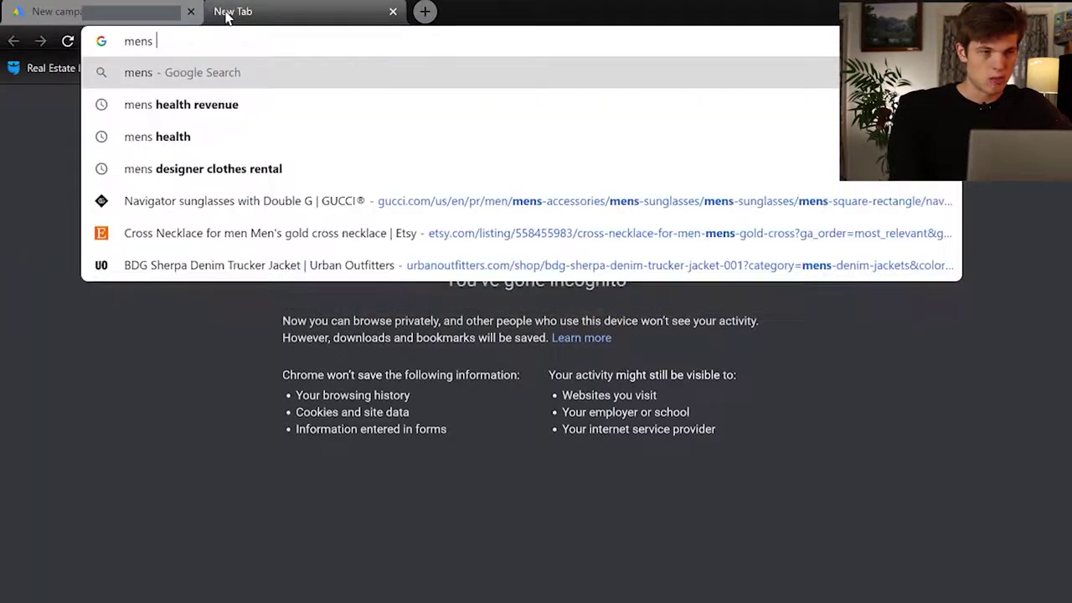
{"action": "type", "text": "watches"}
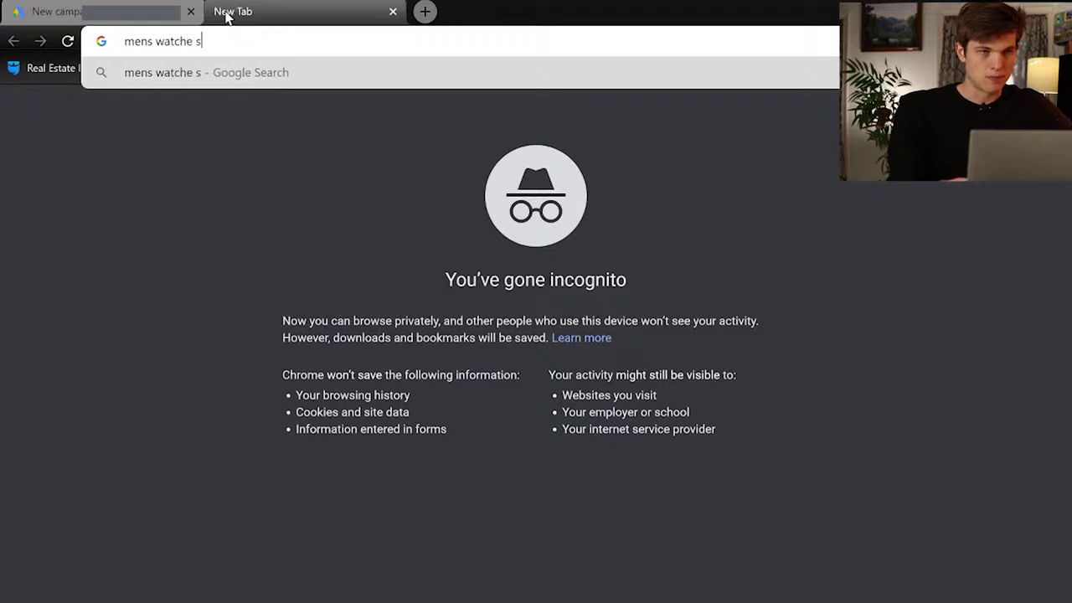
{"action": "key", "text": "BackSpace"}
{"action": "type", "text": "s"}
{"action": "key", "text": "Return"}
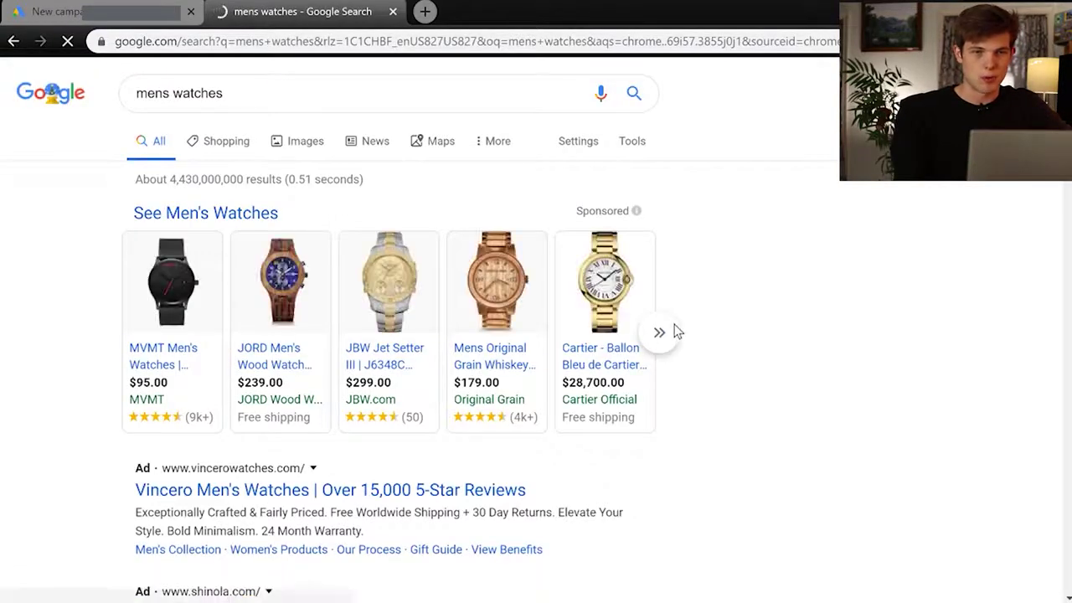
{"action": "scroll", "coordinate": [758, 399], "scroll_direction": "down", "scroll_amount": 2}
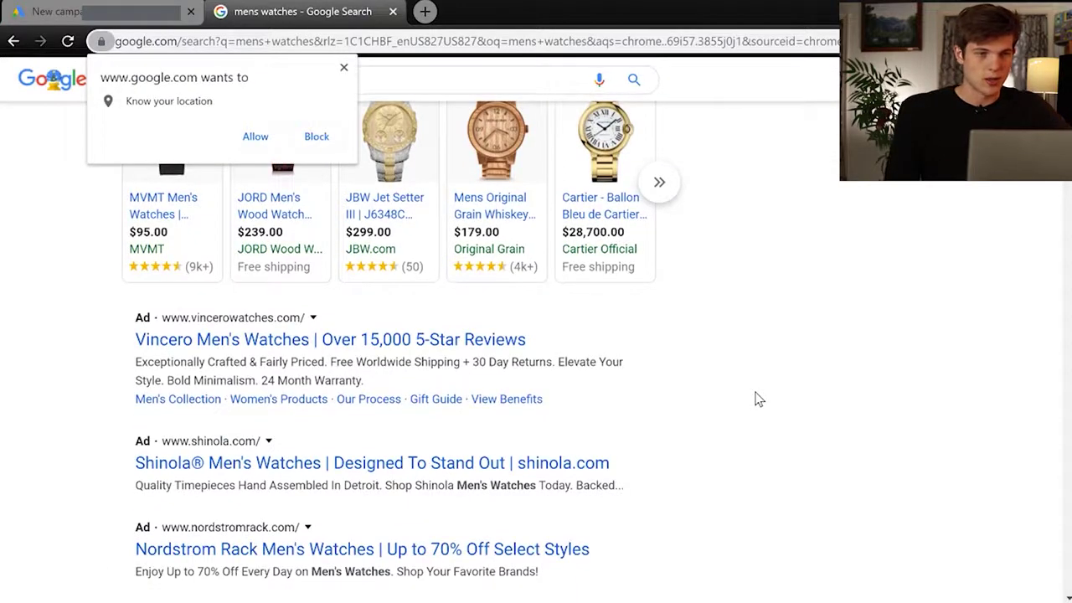
{"action": "left_click", "coordinate": [343, 68]}
{"action": "scroll", "coordinate": [69, 404], "scroll_direction": "down", "scroll_amount": 2}
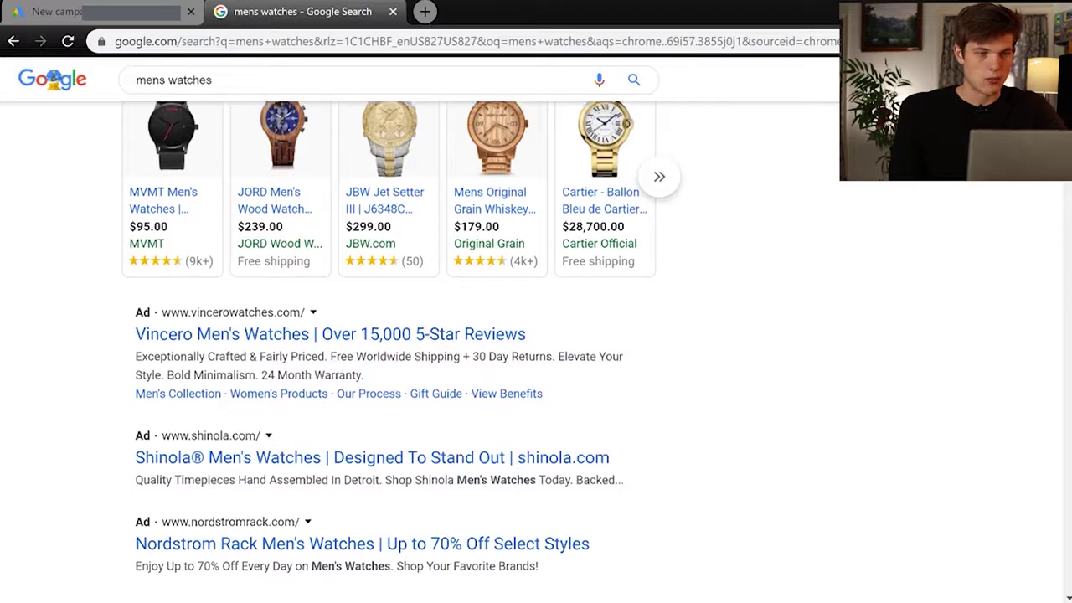
{"action": "scroll", "coordinate": [386, 344], "scroll_direction": "up", "scroll_amount": 1}
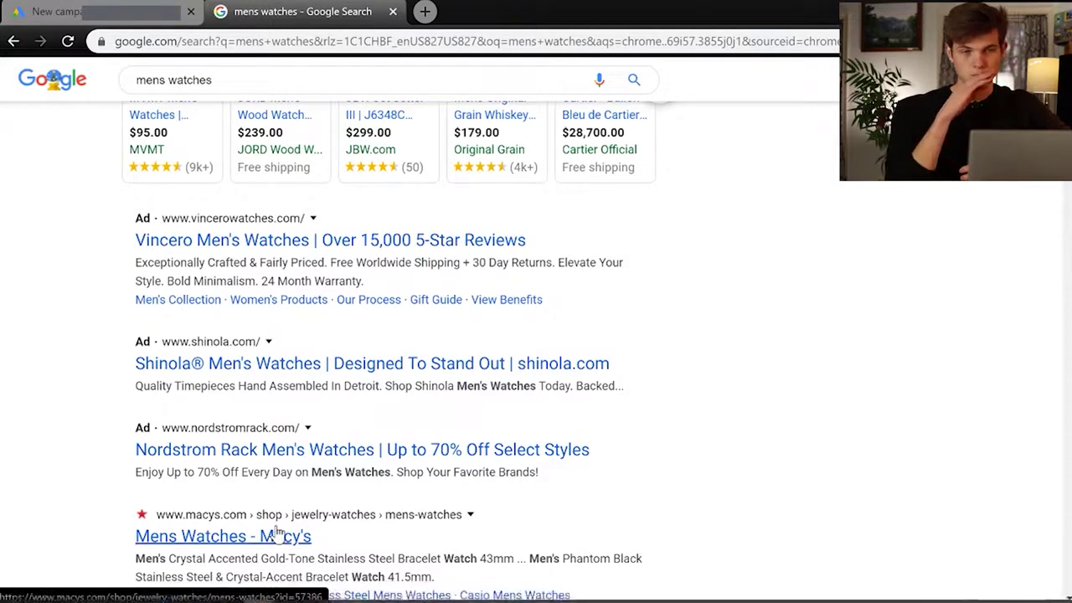
{"action": "left_click", "coordinate": [86, 4]}
{"action": "left_click", "coordinate": [153, 316]}
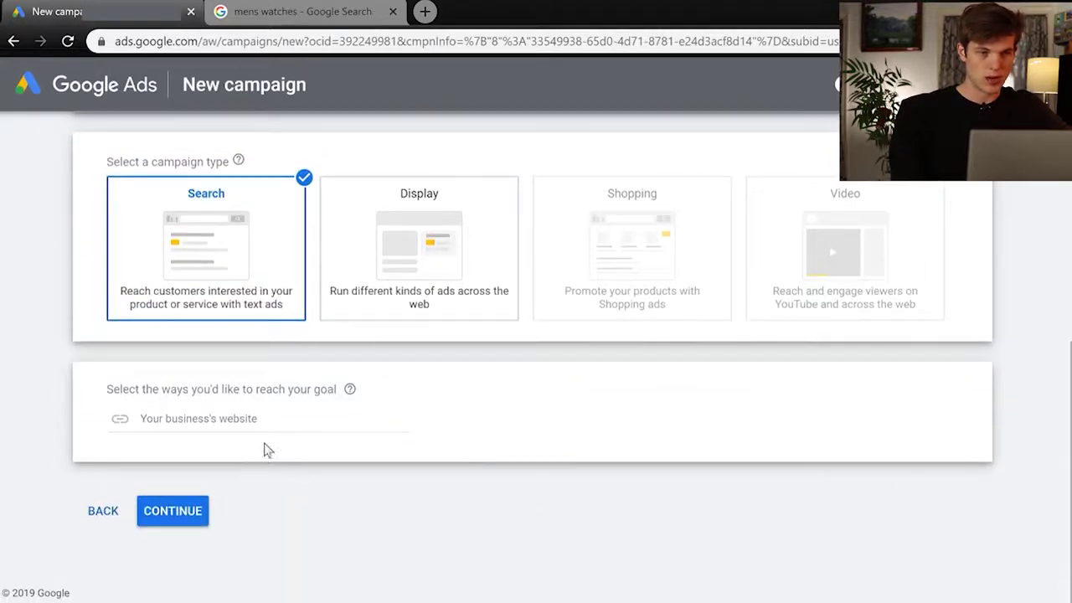
{"action": "left_click", "coordinate": [254, 428]}
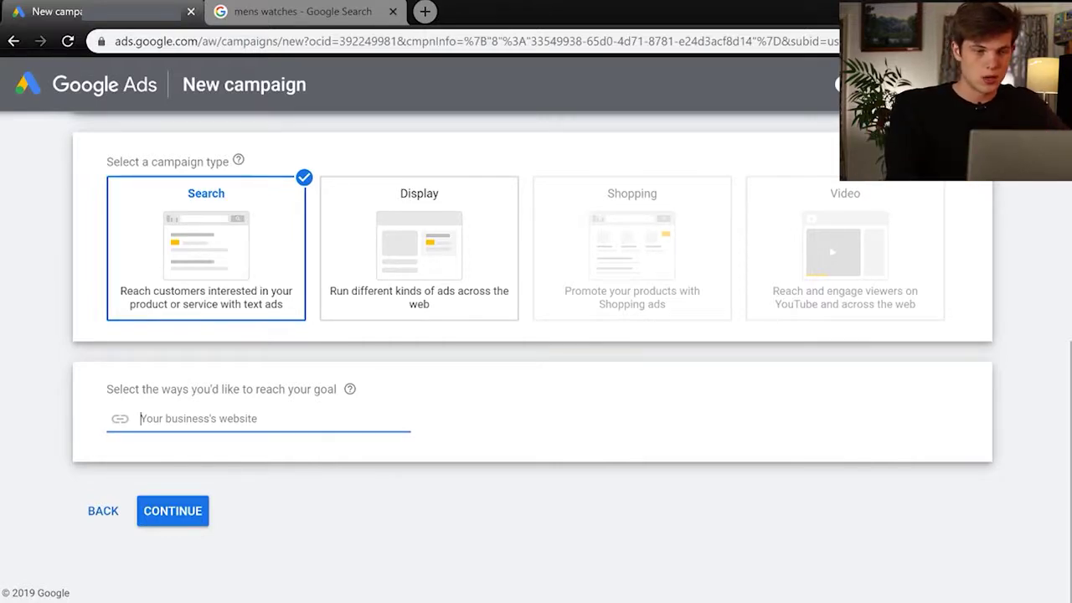
{"action": "type", "text": "www."}
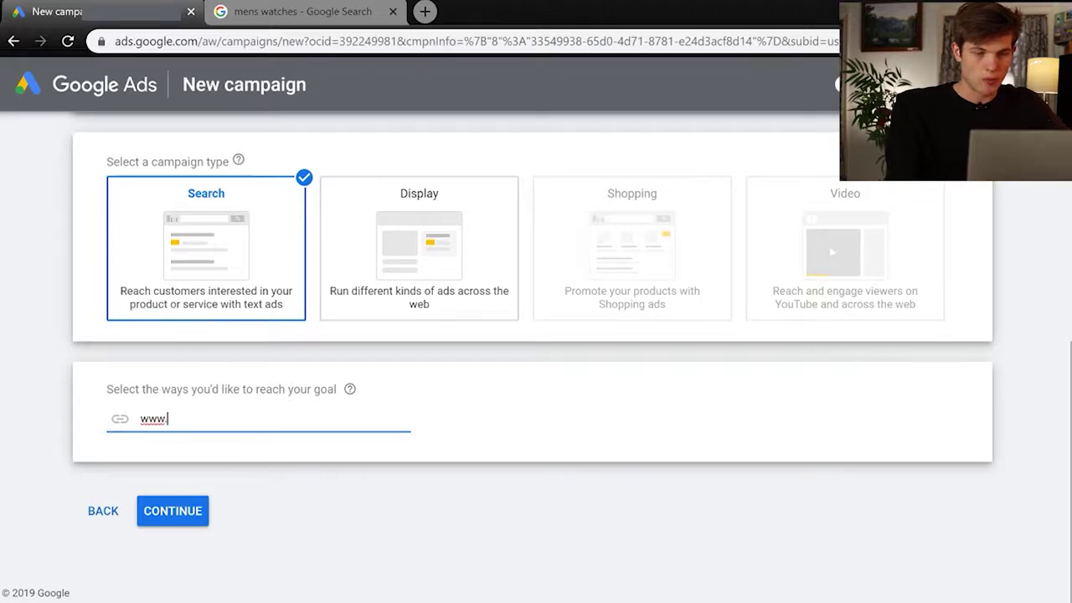
{"action": "type", "text": "mens"}
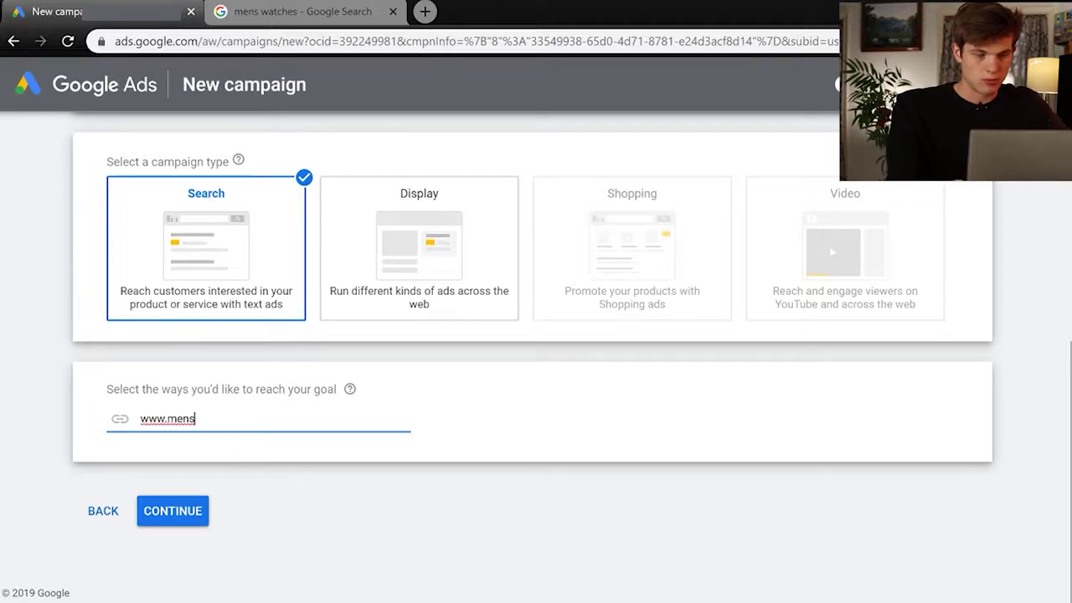
{"action": "type", "text": "watche"}
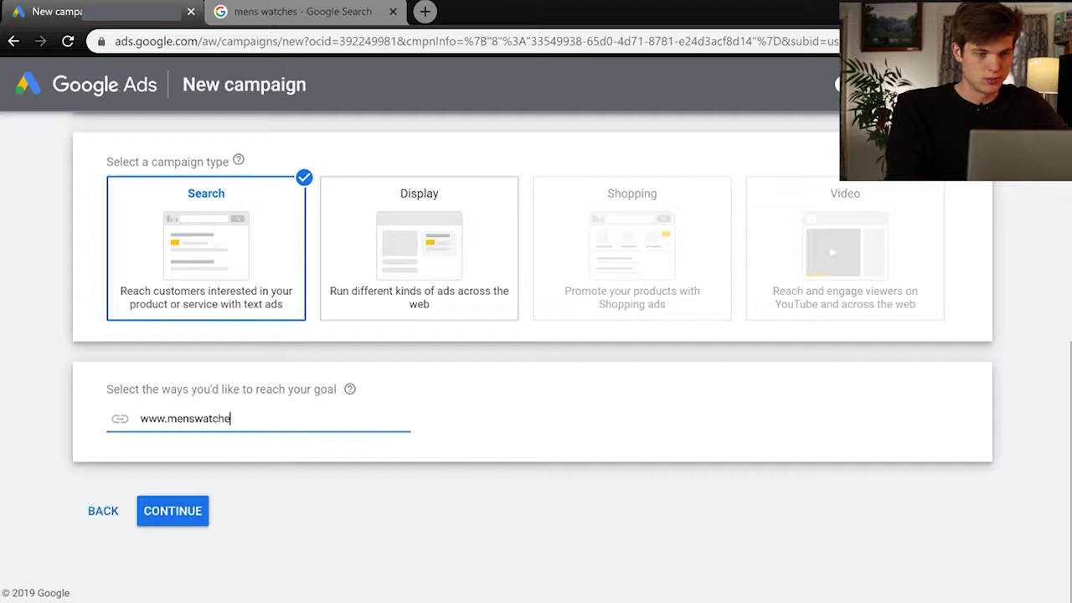
{"action": "type", "text": "sfor"}
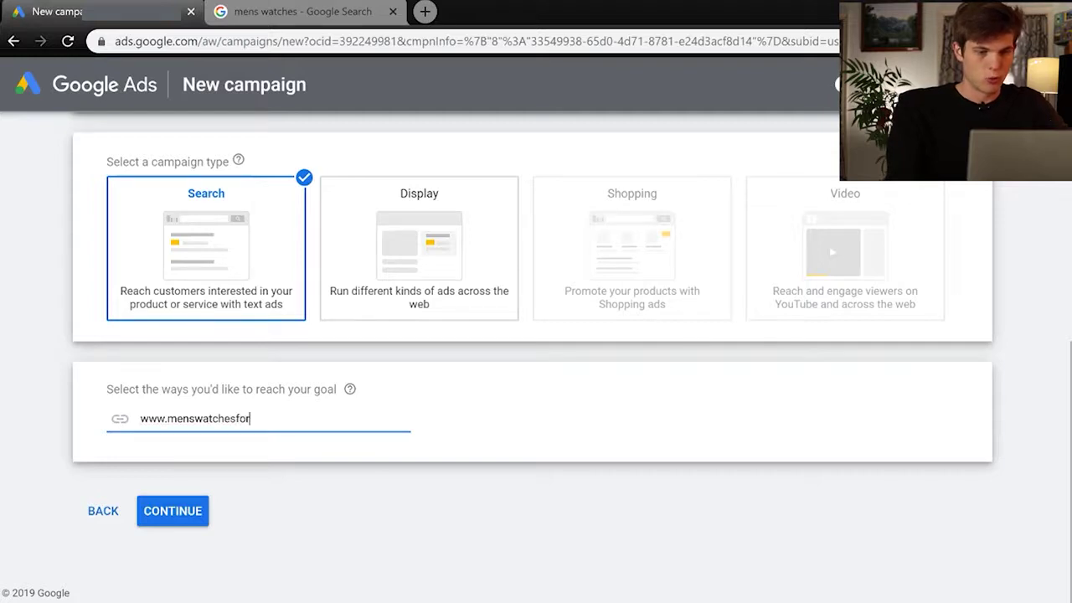
{"action": "type", "text": "you.com"}
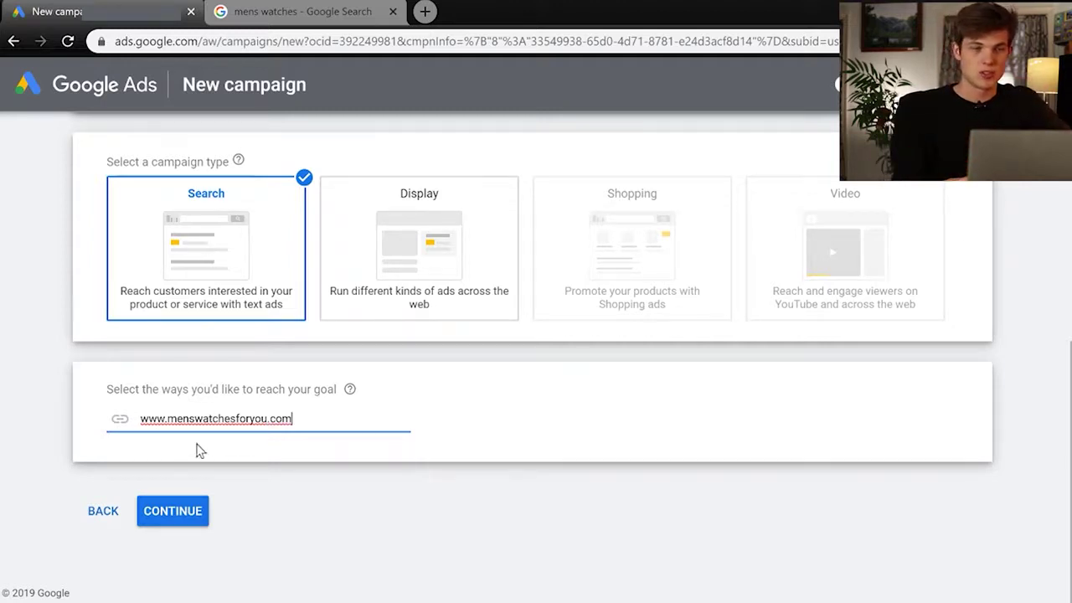
{"action": "left_click", "coordinate": [165, 517]}
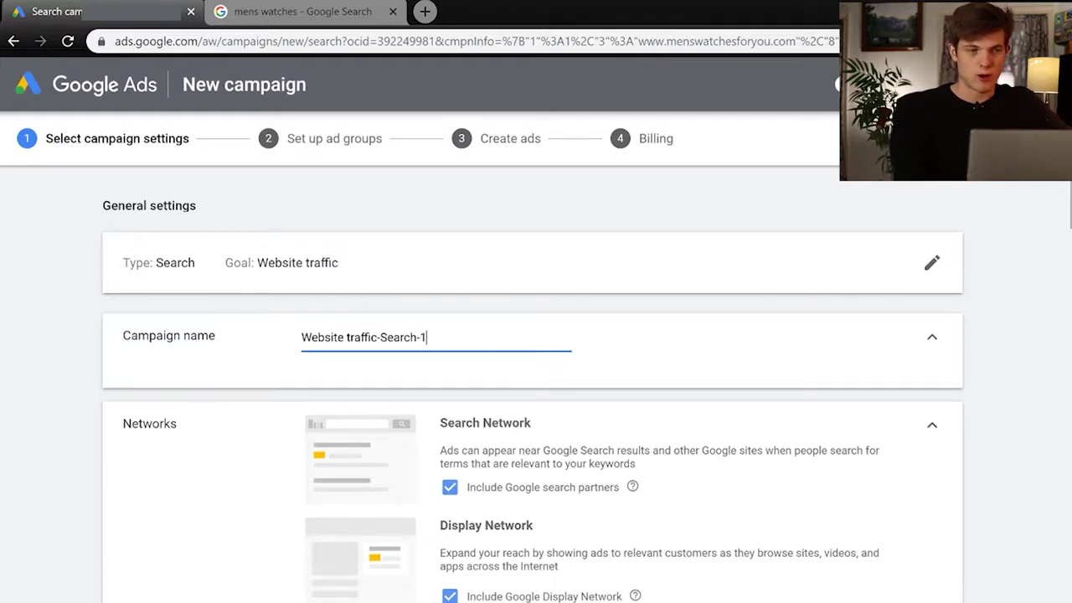
Rename the campaign as "Mens Watches"
{"action": "key", "text": "ctrl+a"}
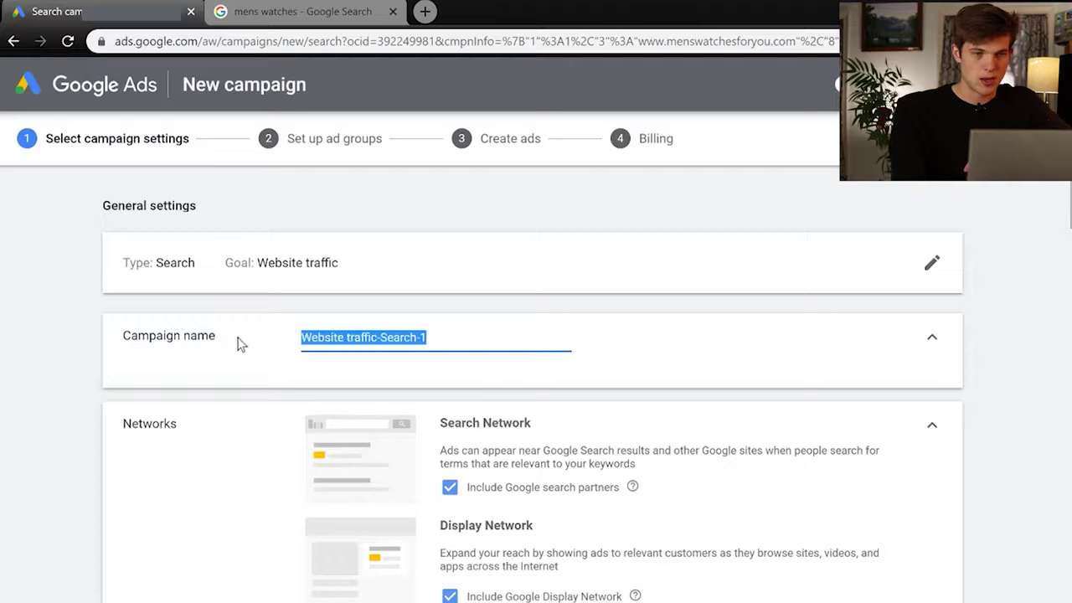
{"action": "key", "text": "BackSpace"}
{"action": "type", "text": "Mens Watches"}
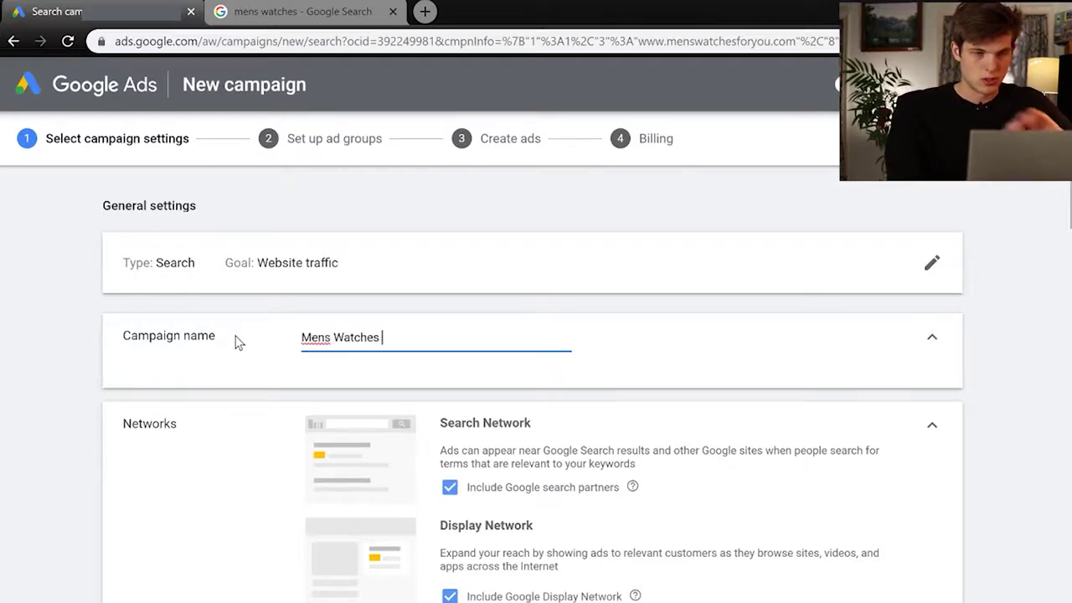
Exclude Google search partners and the Google Display Network from the campaign's networks
{"action": "scroll", "coordinate": [592, 394], "scroll_direction": "down", "scroll_amount": 4}
{"action": "scroll", "coordinate": [592, 393], "scroll_direction": "up", "scroll_amount": 2}
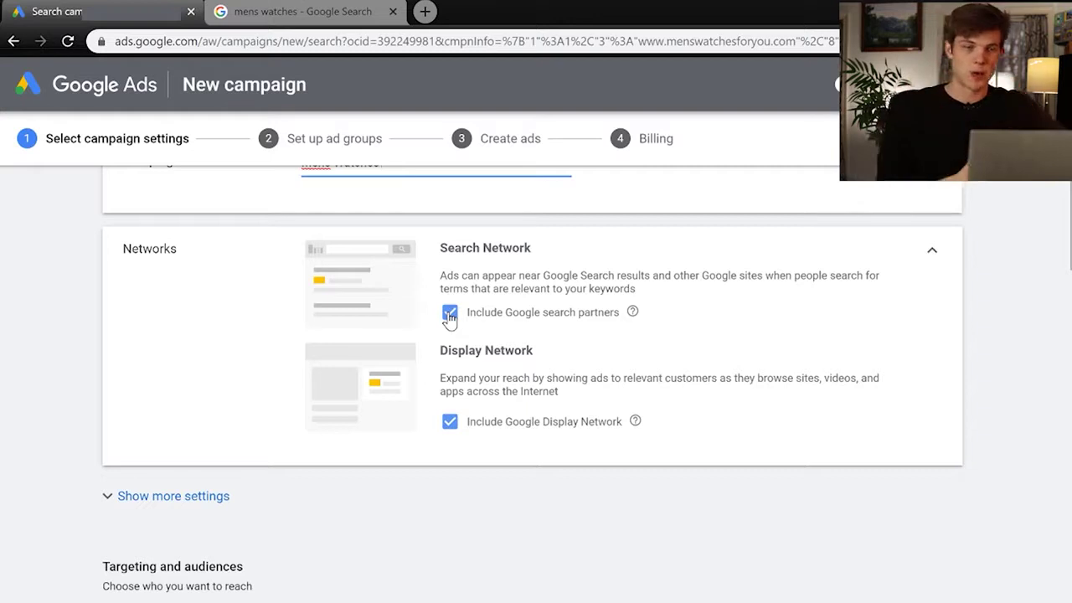
{"action": "left_click", "coordinate": [450, 315]}
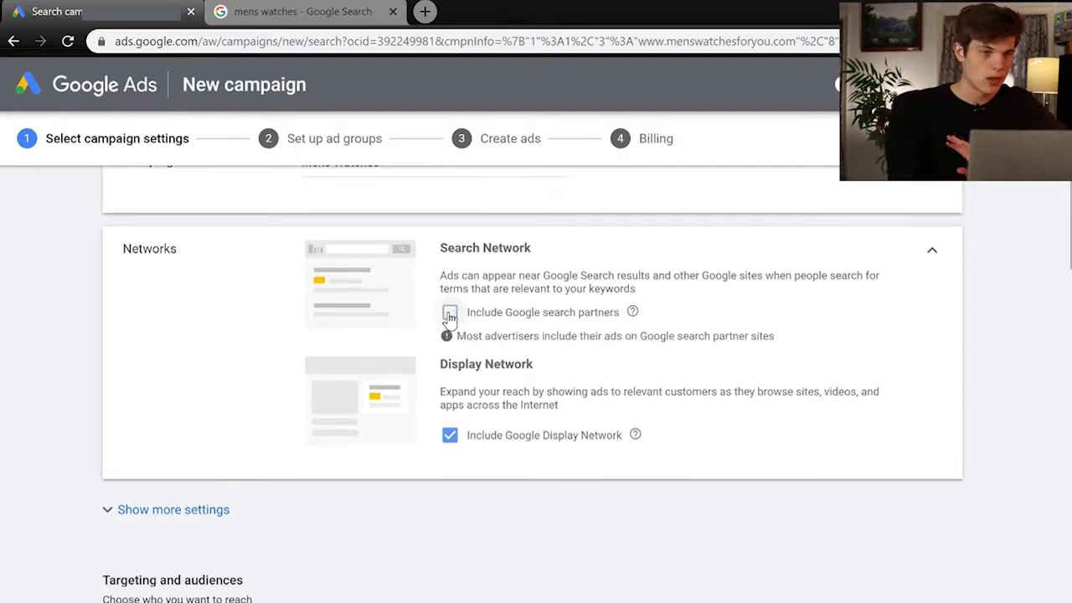
{"action": "left_click", "coordinate": [449, 436]}
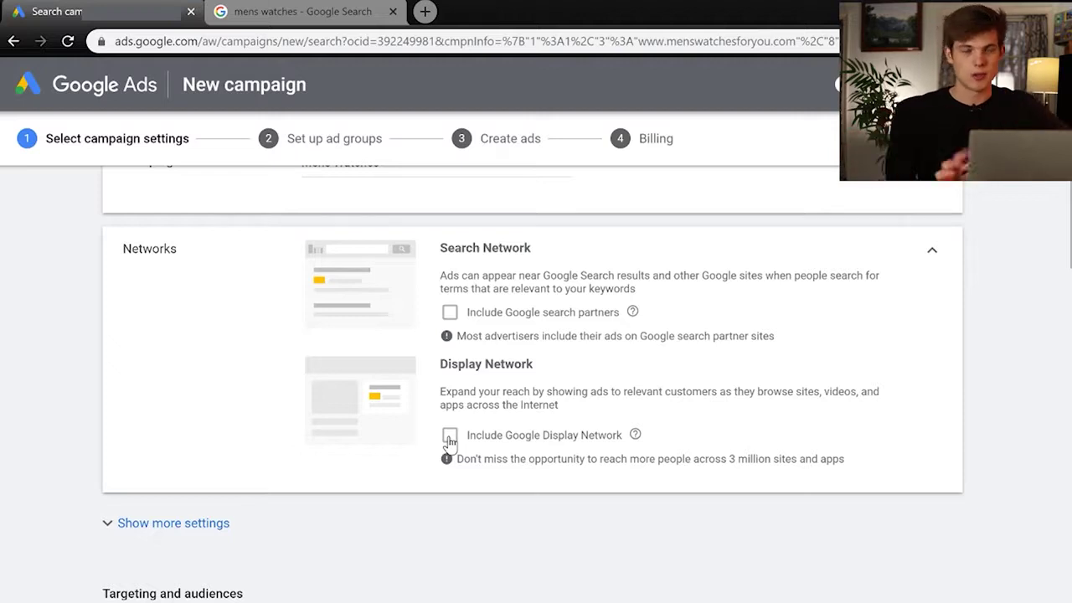
Expand the additional general settings and set the campaign's end date to Jan 4, 2020
{"action": "scroll", "coordinate": [449, 440], "scroll_direction": "down", "scroll_amount": 3}
{"action": "scroll", "coordinate": [449, 440], "scroll_direction": "up", "scroll_amount": 2}
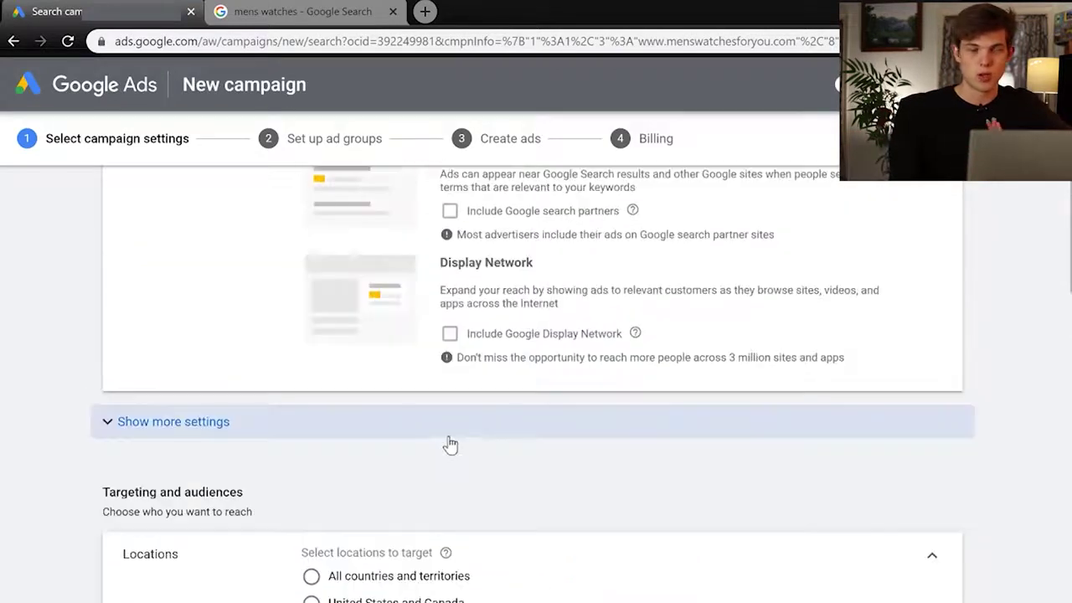
{"action": "left_click", "coordinate": [164, 422]}
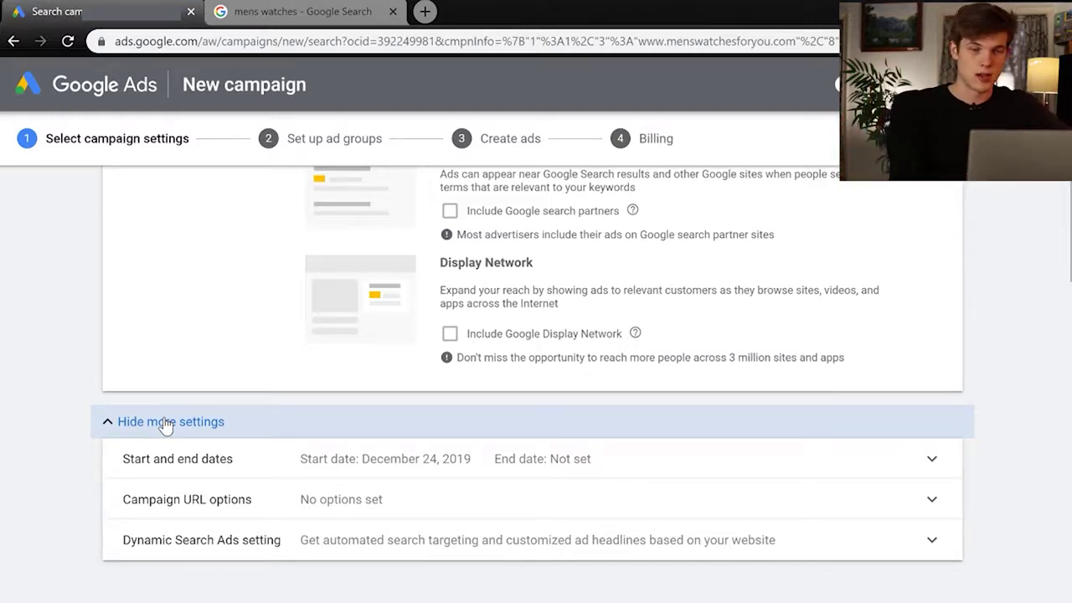
{"action": "scroll", "coordinate": [165, 426], "scroll_direction": "down", "scroll_amount": 2}
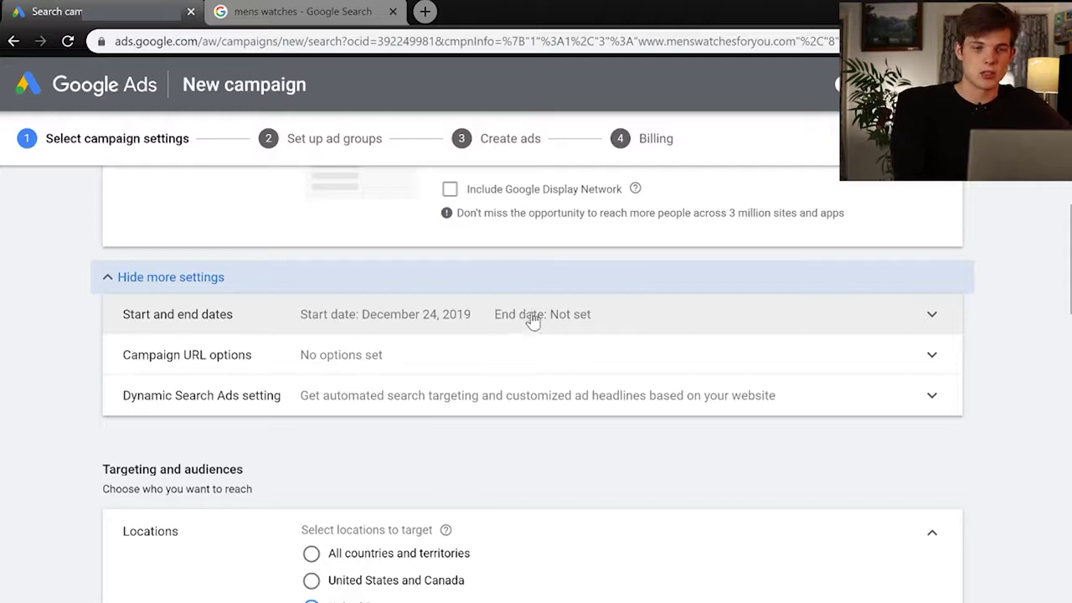
{"action": "left_click", "coordinate": [533, 319]}
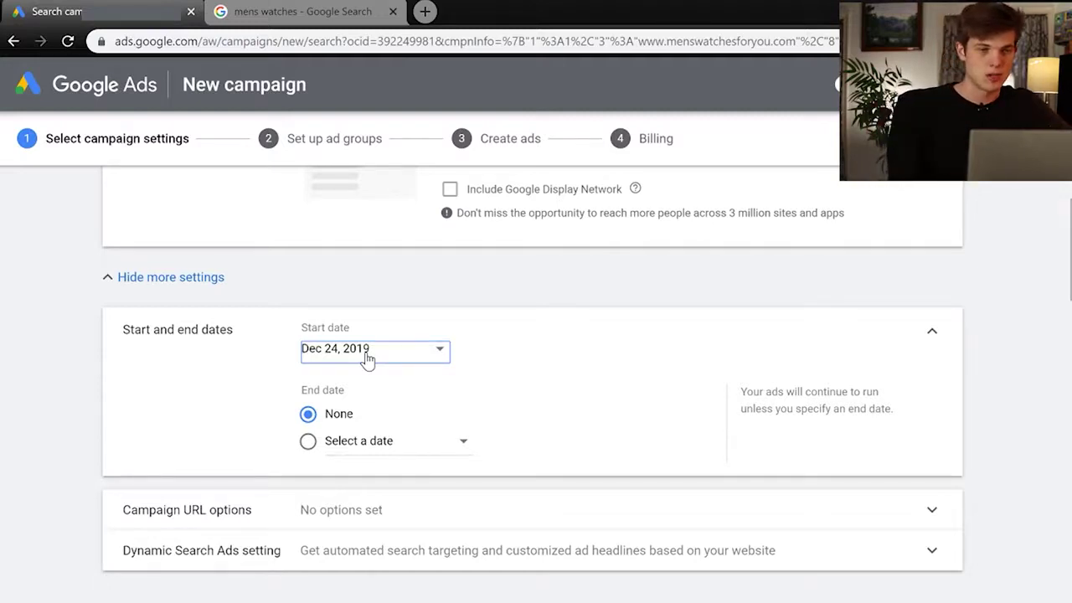
{"action": "left_click", "coordinate": [367, 358]}
{"action": "left_click", "coordinate": [407, 448]}
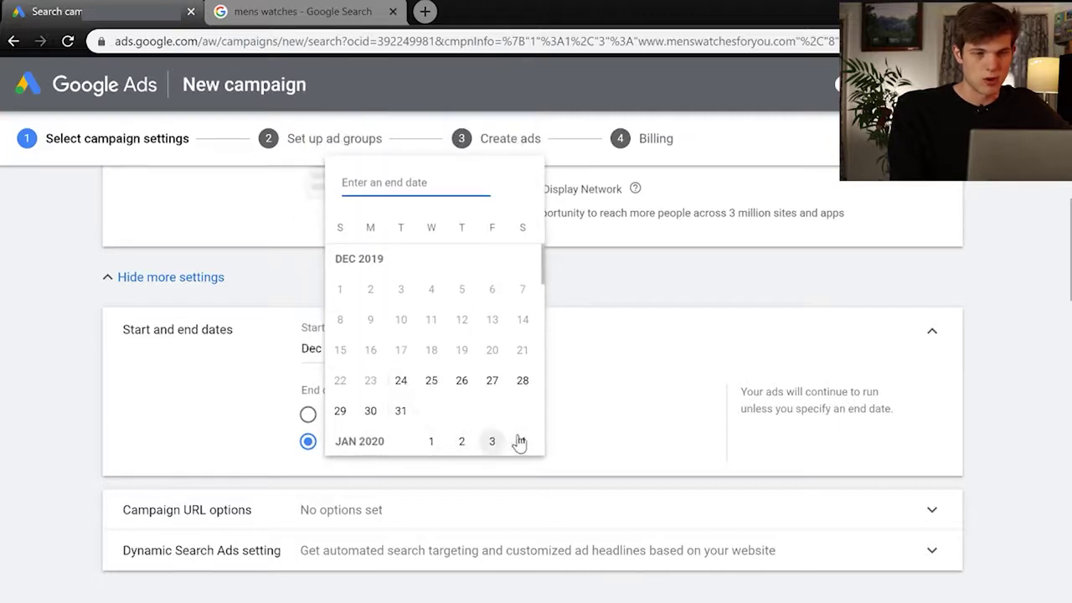
{"action": "left_click", "coordinate": [520, 441]}
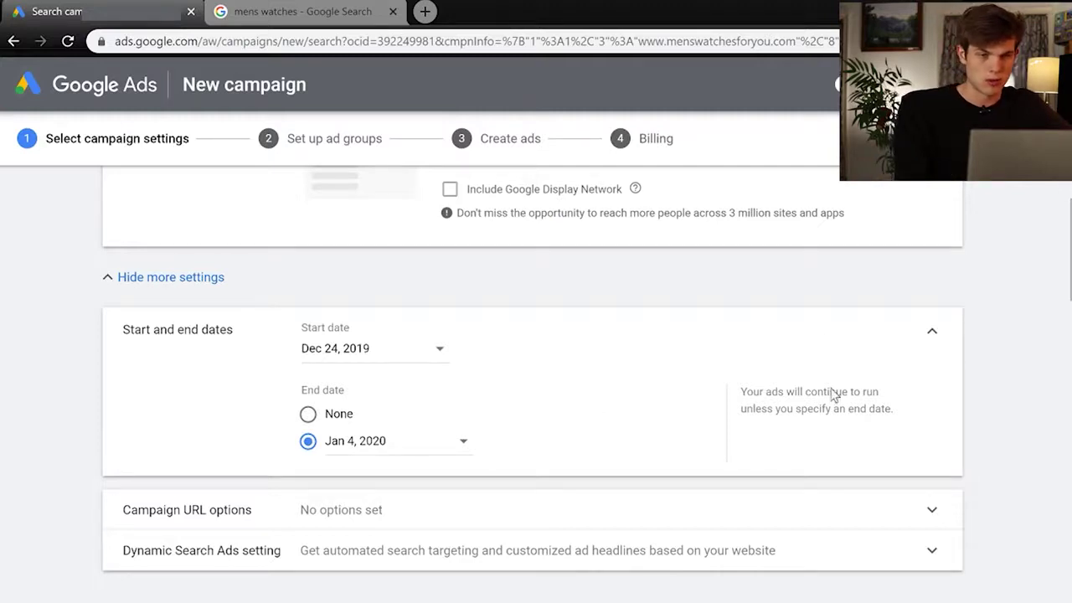
Set the campaign's average daily budget to $10
{"action": "scroll", "coordinate": [706, 448], "scroll_direction": "down", "scroll_amount": 4}
{"action": "scroll", "coordinate": [706, 448], "scroll_direction": "up", "scroll_amount": 1}
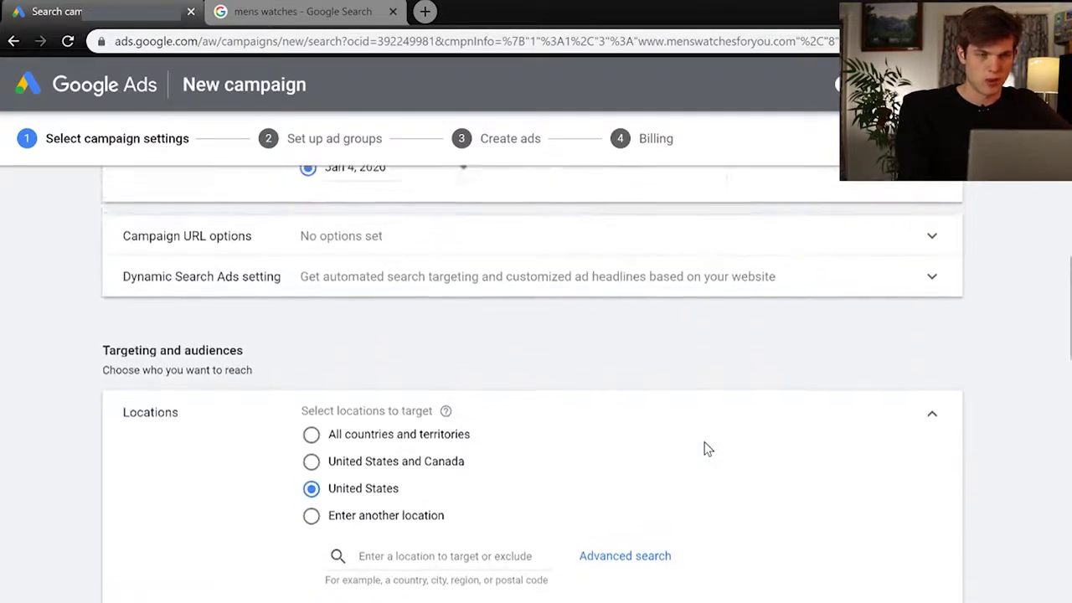
{"action": "scroll", "coordinate": [705, 448], "scroll_direction": "down", "scroll_amount": 2}
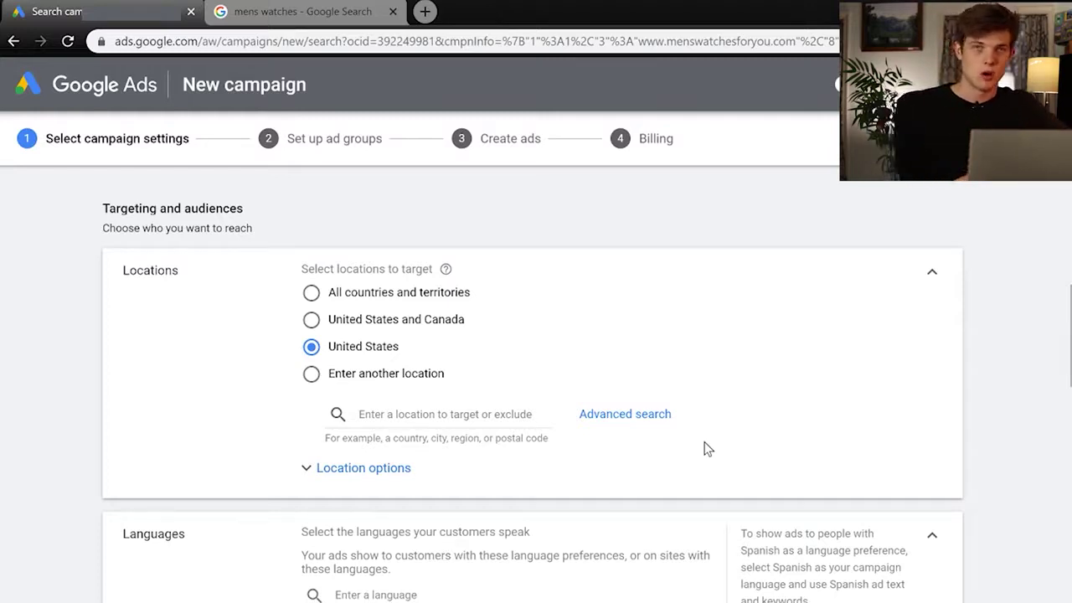
{"action": "scroll", "coordinate": [706, 449], "scroll_direction": "down", "scroll_amount": 1}
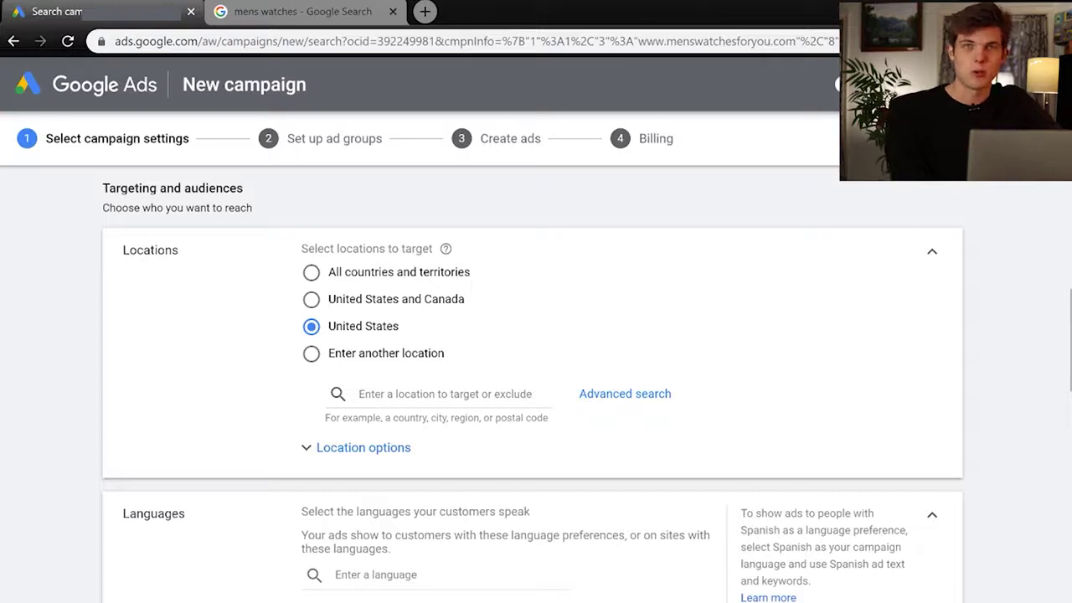
{"action": "scroll", "coordinate": [376, 423], "scroll_direction": "down", "scroll_amount": 1}
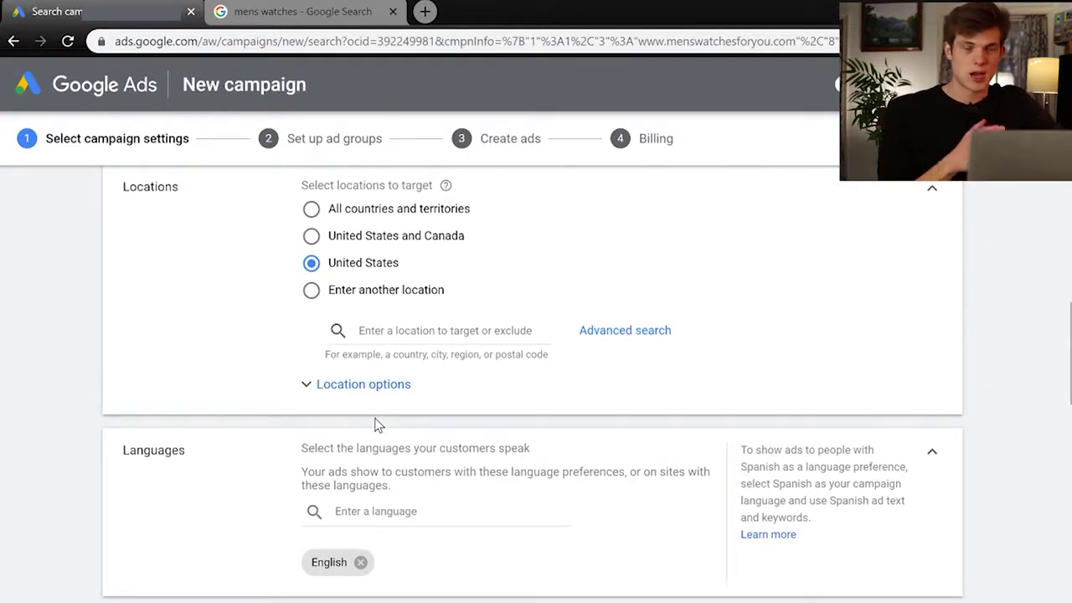
{"action": "scroll", "coordinate": [375, 423], "scroll_direction": "down", "scroll_amount": 2}
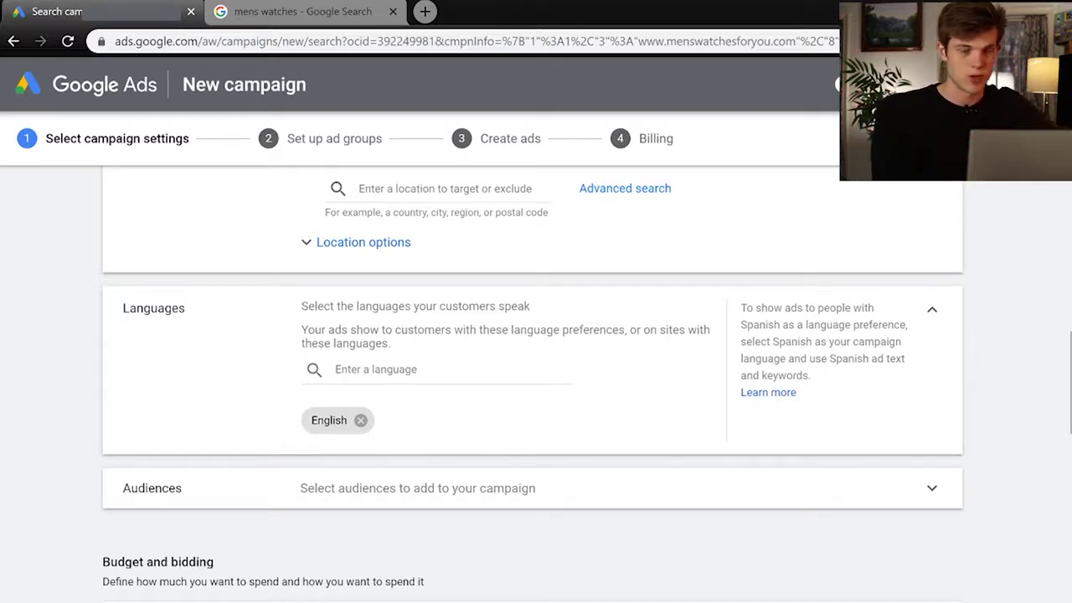
{"action": "scroll", "coordinate": [477, 536], "scroll_direction": "down", "scroll_amount": 4}
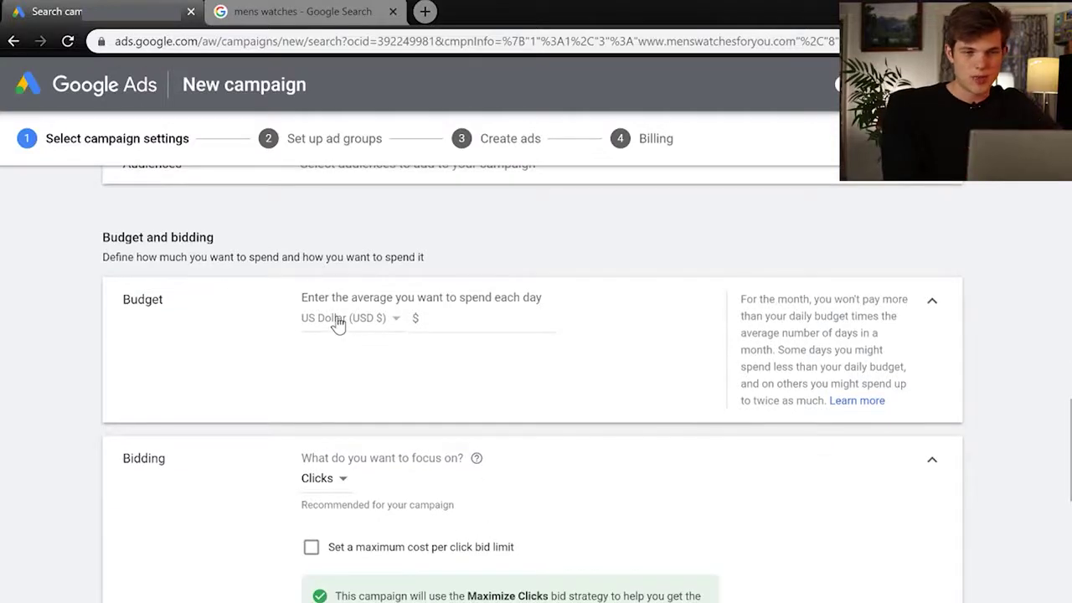
{"action": "left_click", "coordinate": [423, 321]}
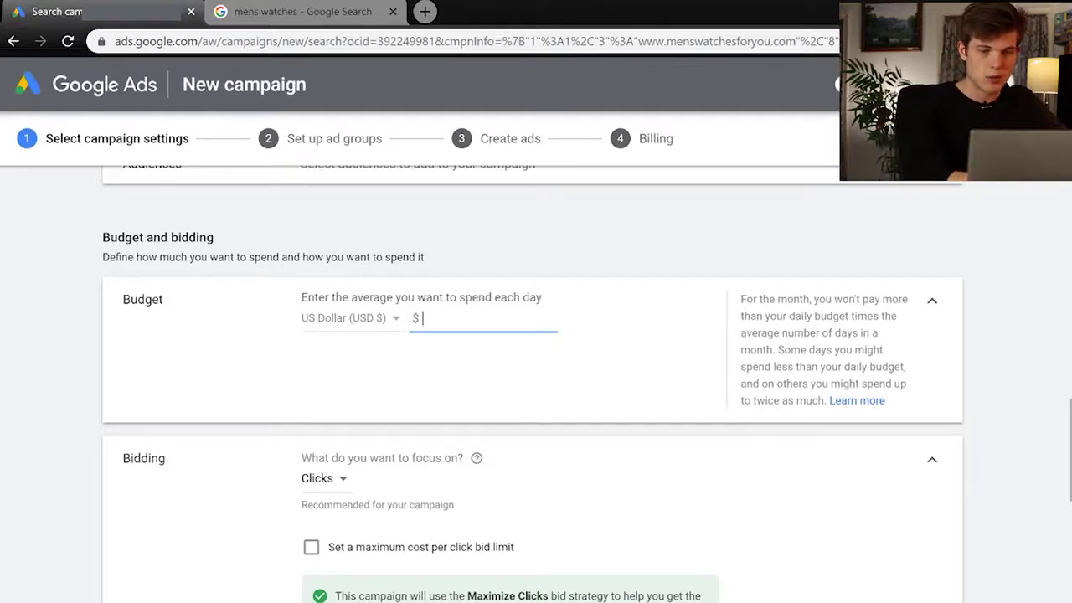
{"action": "type", "text": "10"}
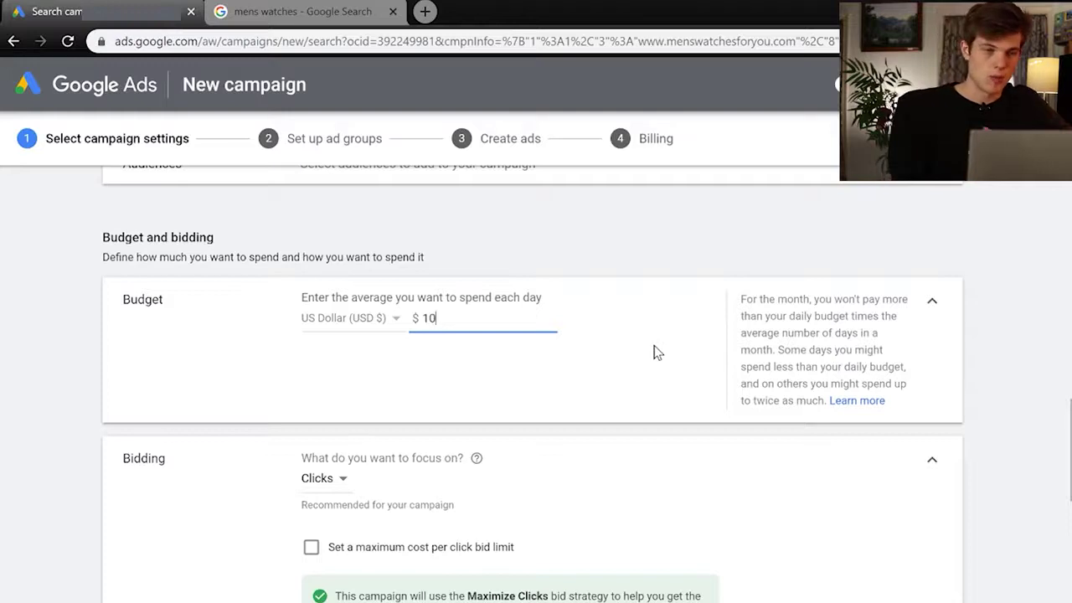
Enable a maximum cost per click bid limit for the Clicks bidding focus and set it to $1.25
{"action": "scroll", "coordinate": [657, 353], "scroll_direction": "down", "scroll_amount": 2}
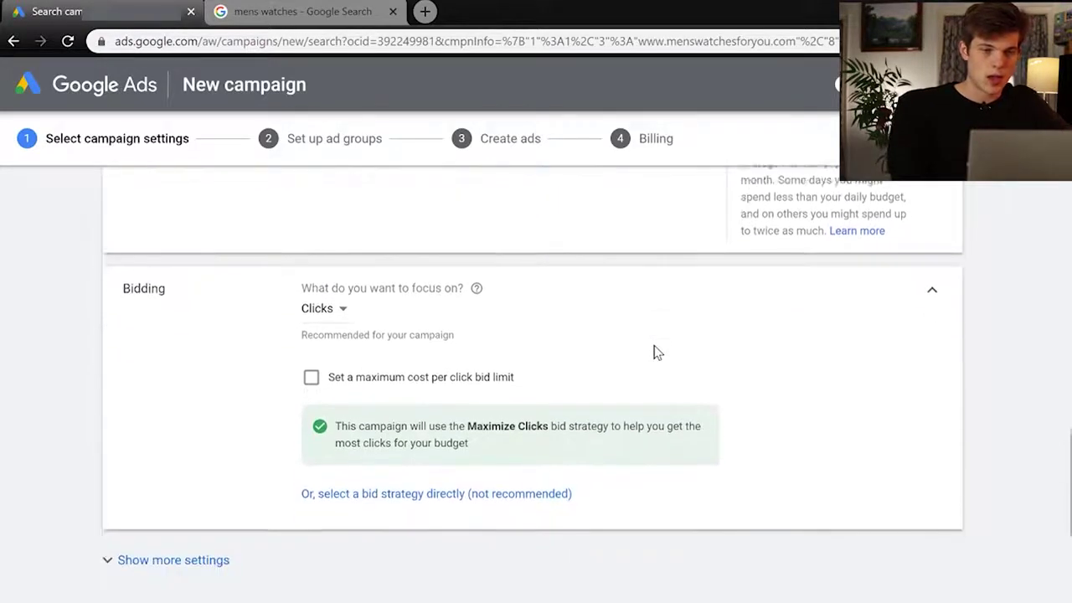
{"action": "left_click", "coordinate": [310, 362]}
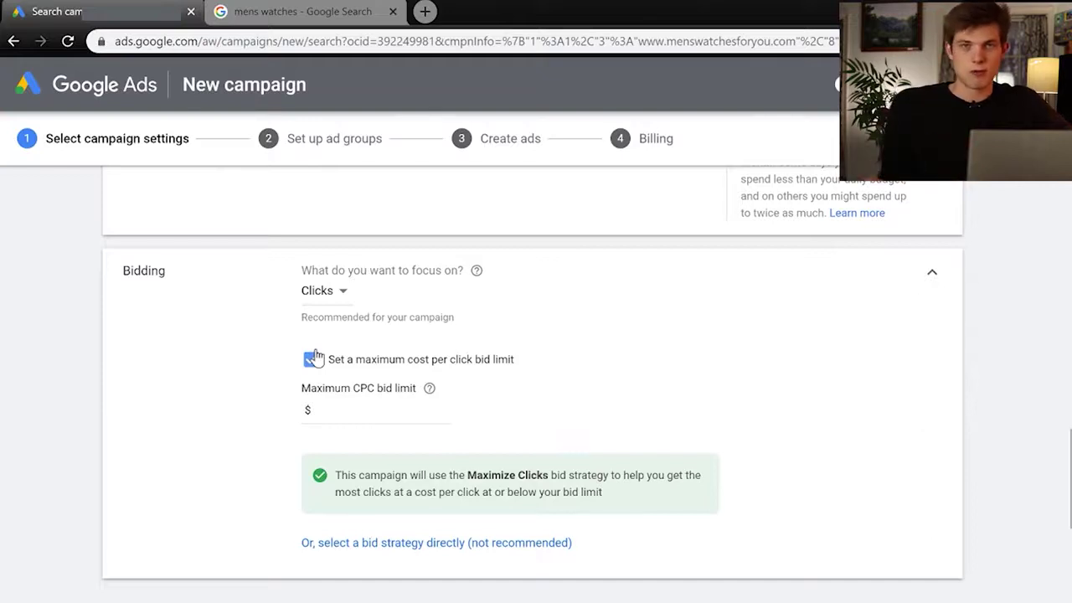
{"action": "left_click", "coordinate": [311, 409]}
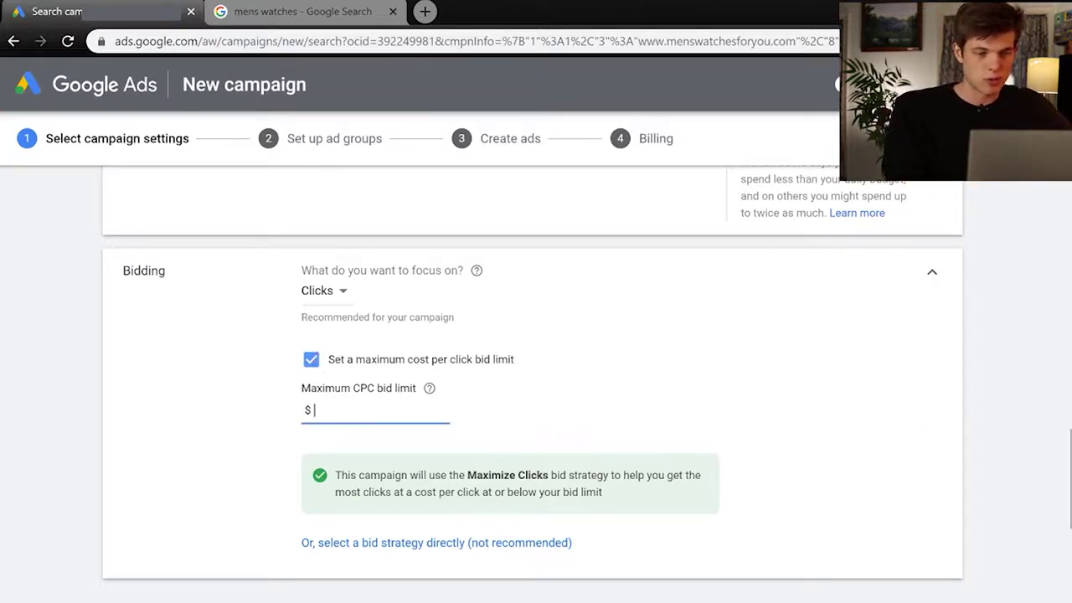
{"action": "type", "text": "1.25"}
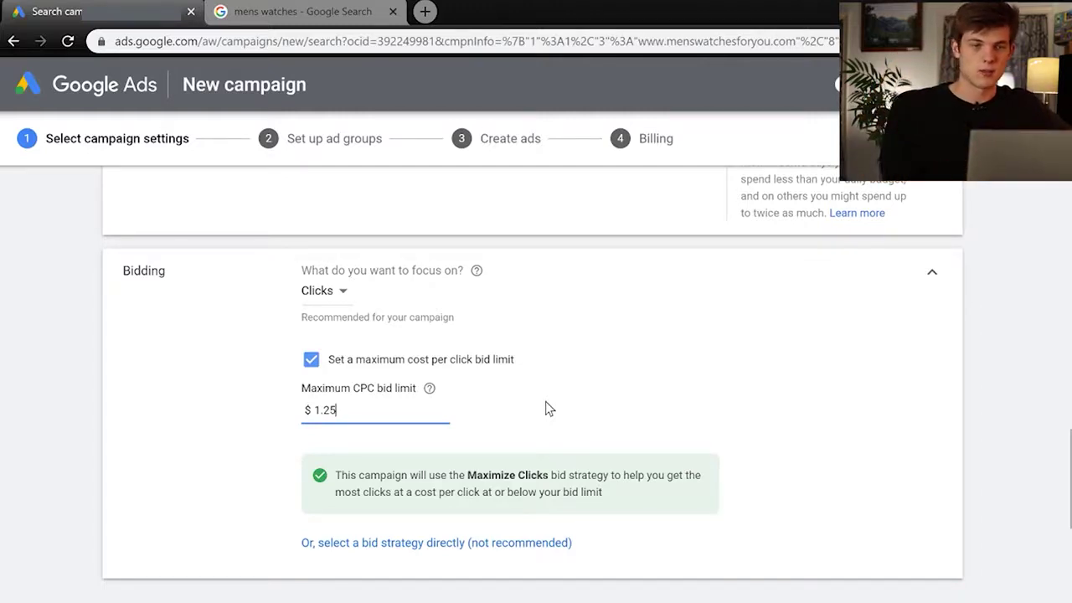
Save the campaign settings and continue to the ad group setup
{"action": "scroll", "coordinate": [545, 401], "scroll_direction": "down", "scroll_amount": 3}
{"action": "scroll", "coordinate": [545, 408], "scroll_direction": "down", "scroll_amount": 3}
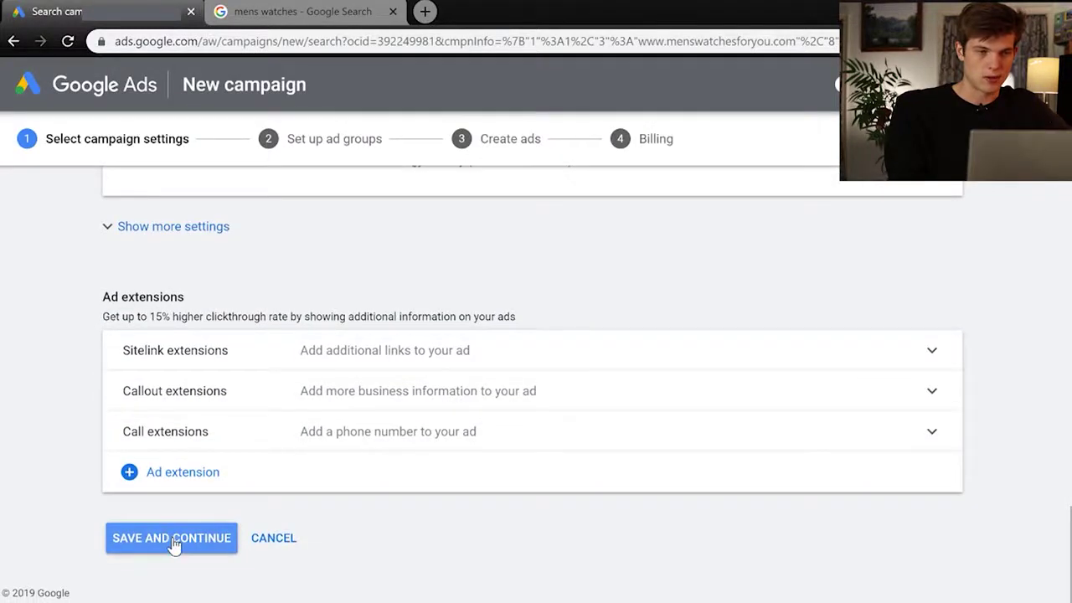
{"action": "left_click", "coordinate": [176, 543]}
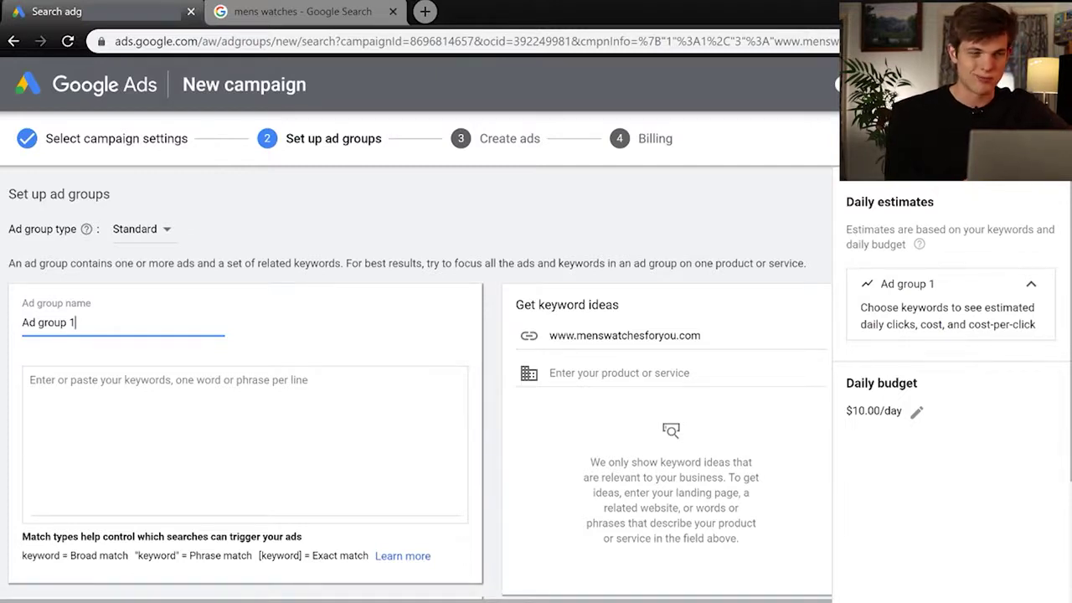
Add the keywords "mens watches", "mens luxury watches" and "watches for men" to Ad group 1, one per line
{"action": "left_click", "coordinate": [30, 379]}
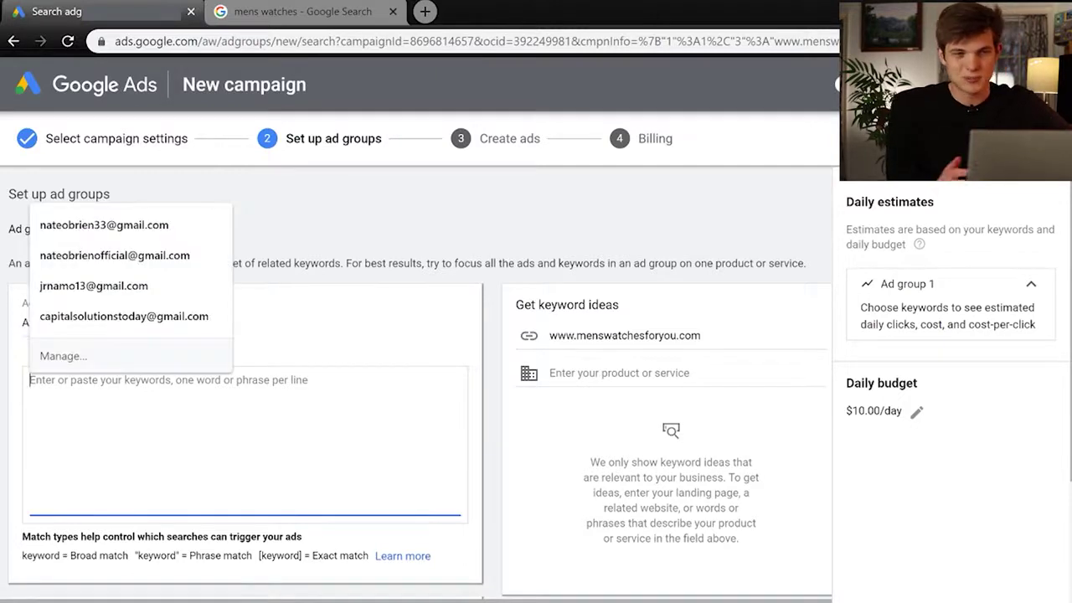
{"action": "left_click", "coordinate": [294, 331]}
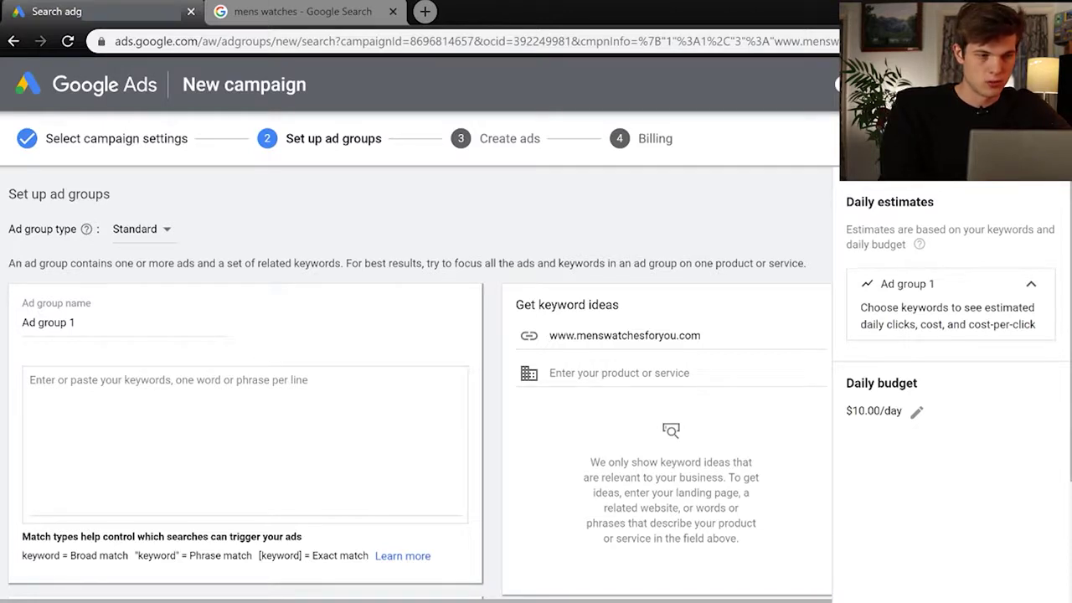
{"action": "type", "text": "mens watches"}
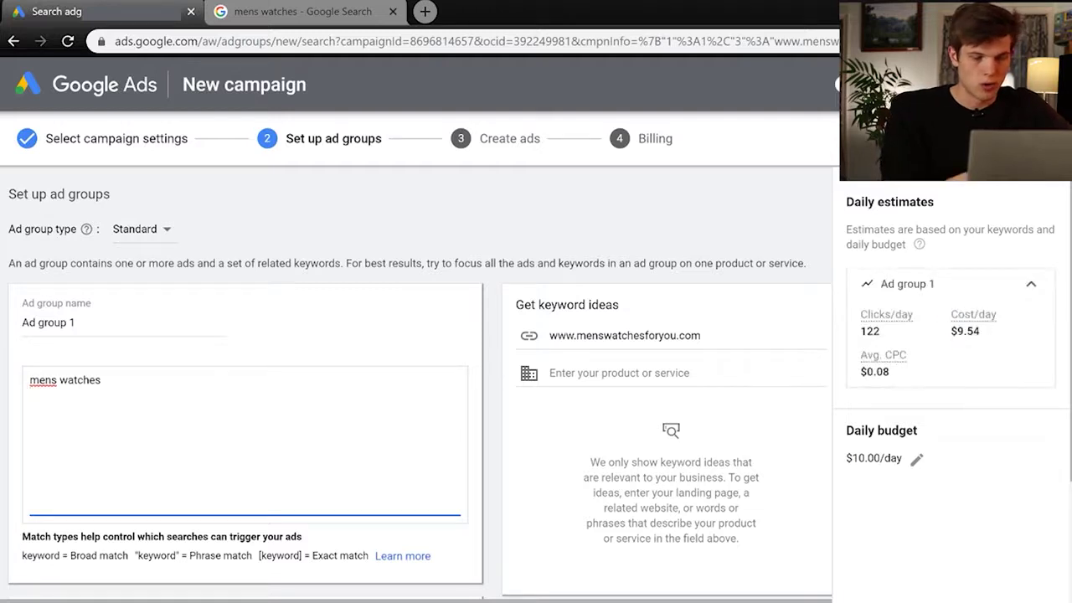
{"action": "key", "text": "Return"}
{"action": "type", "text": "mens "}
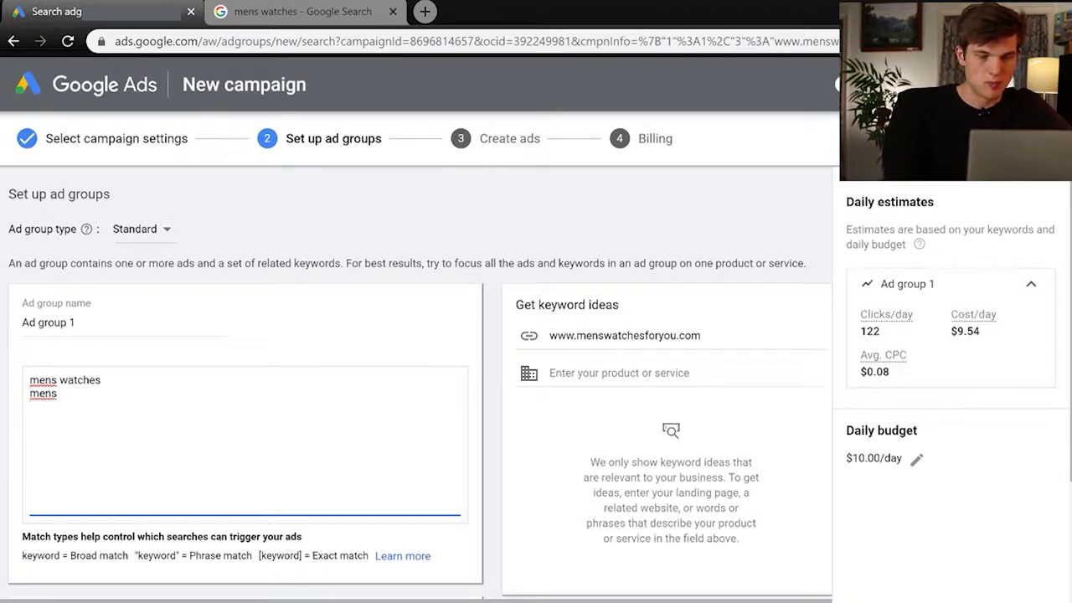
{"action": "type", "text": "luxu"}
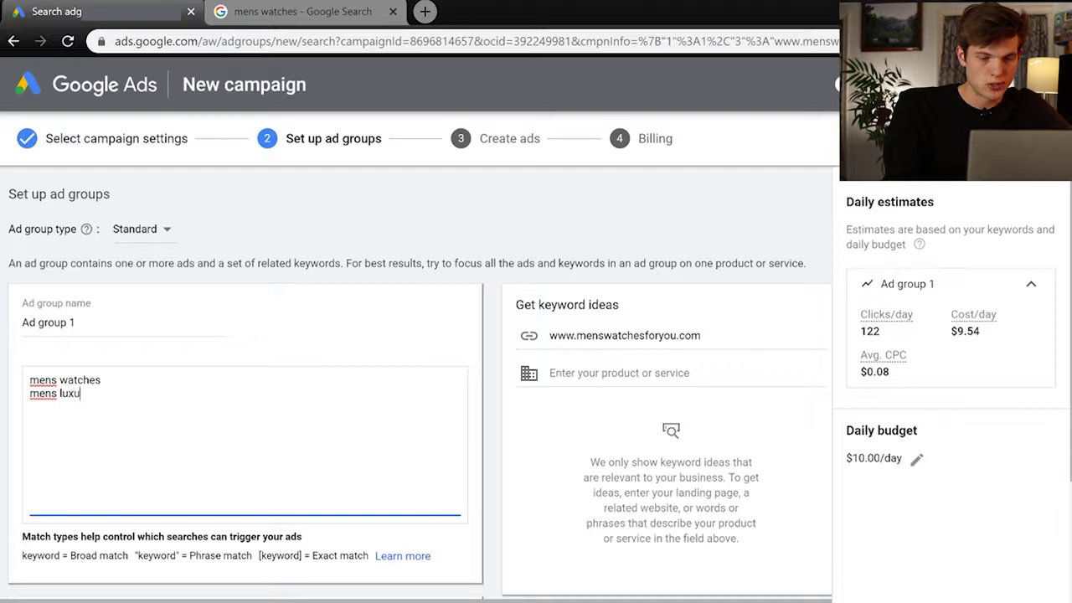
{"action": "type", "text": "ry watches"}
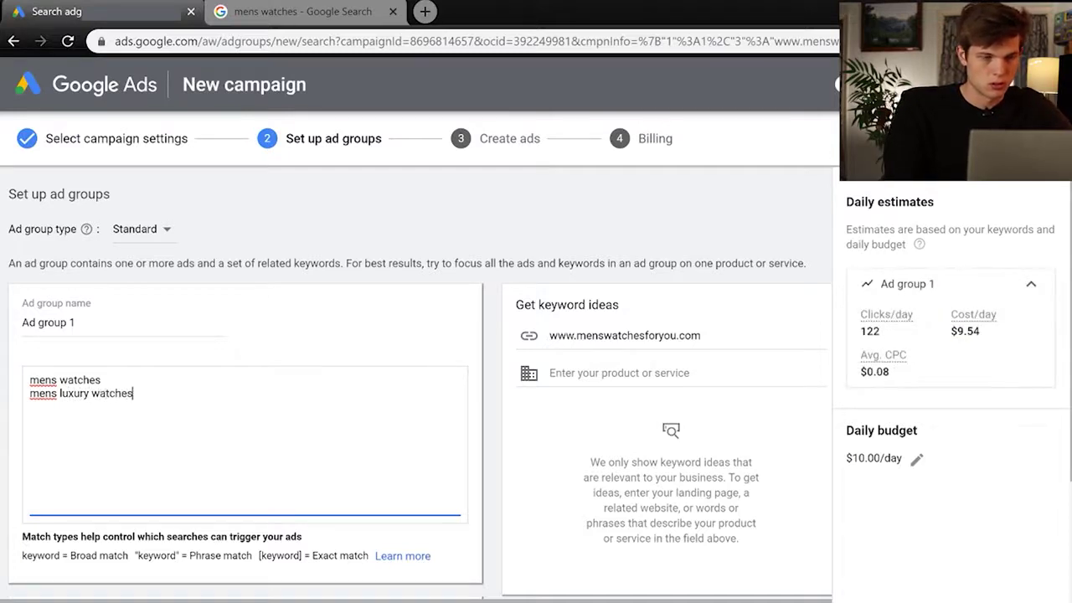
{"action": "key", "text": "Return"}
{"action": "type", "text": "w"}
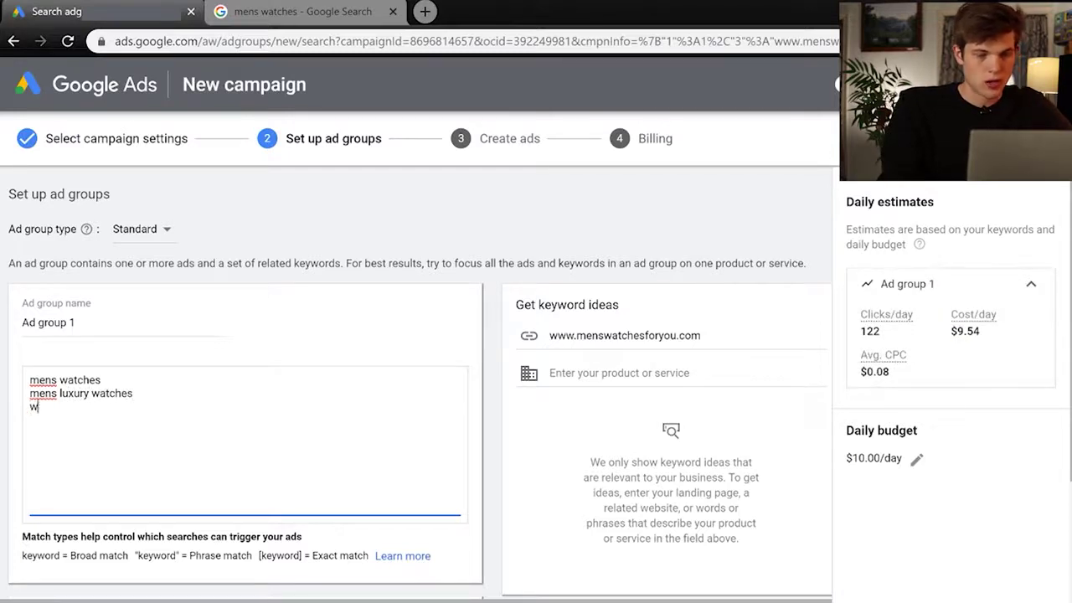
{"action": "type", "text": "atches f"}
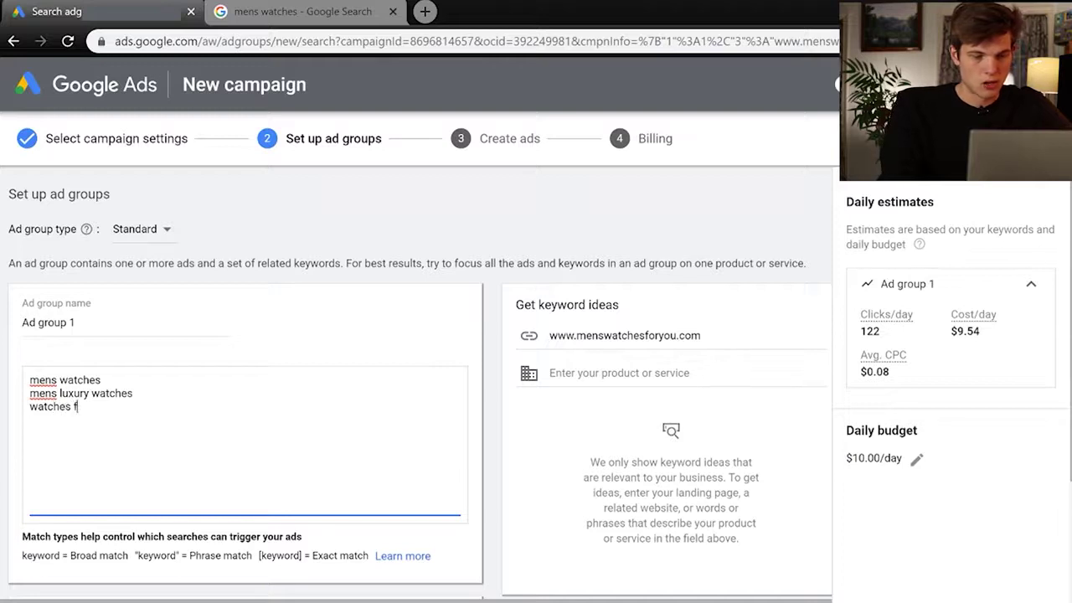
{"action": "type", "text": "or men"}
{"action": "key", "text": "Return"}
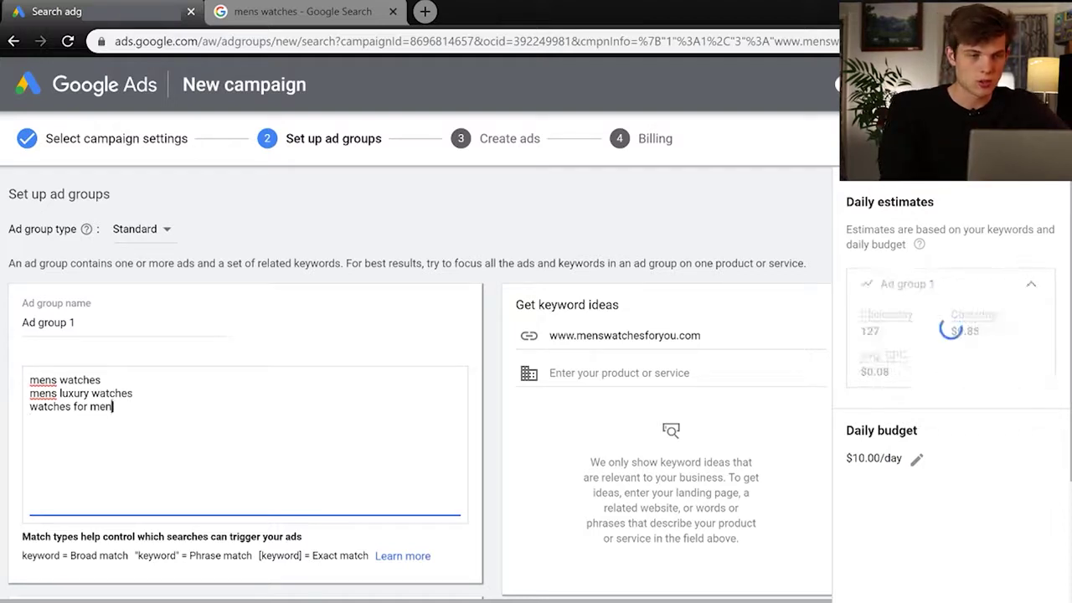
Make "watches for men" an exact match keyword by enclosing it in square brackets, and save the ad group to continue to ad creation
{"action": "key", "text": "Left"}
{"action": "key", "text": "Left"}
{"action": "key", "text": "Left"}
{"action": "key", "text": "Left"}
{"action": "key", "text": "Left"}
{"action": "key", "text": "Left"}
{"action": "key", "text": "Left"}
{"action": "key", "text": "Left"}
{"action": "key", "text": "Left"}
{"action": "key", "text": "Left"}
{"action": "key", "text": "Left"}
{"action": "key", "text": "Left"}
{"action": "key", "text": "Left"}
{"action": "key", "text": "Left"}
{"action": "key", "text": "Left"}
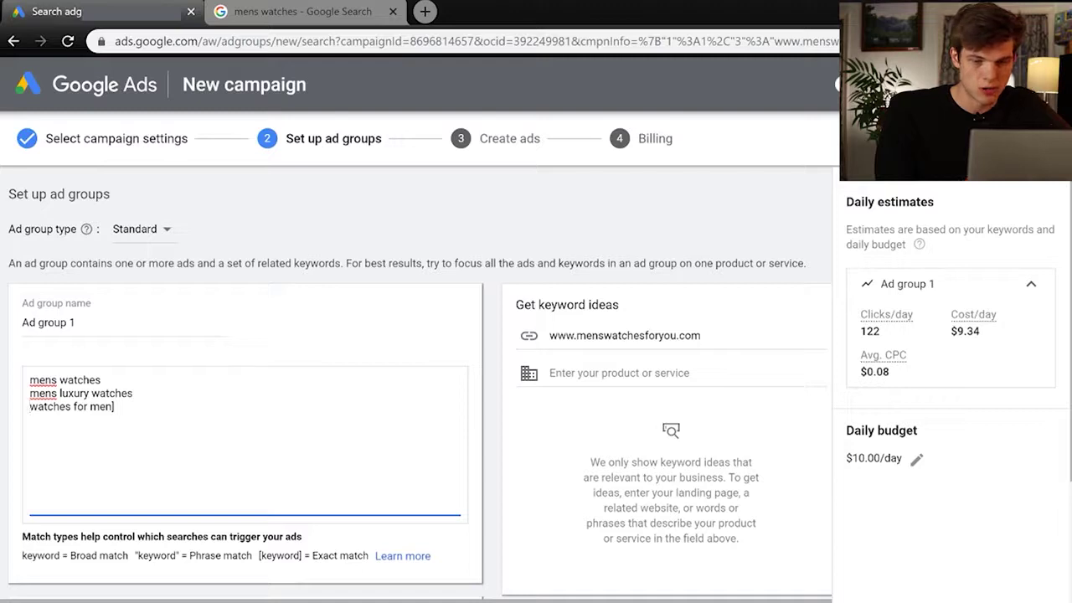
{"action": "type", "text": "["}
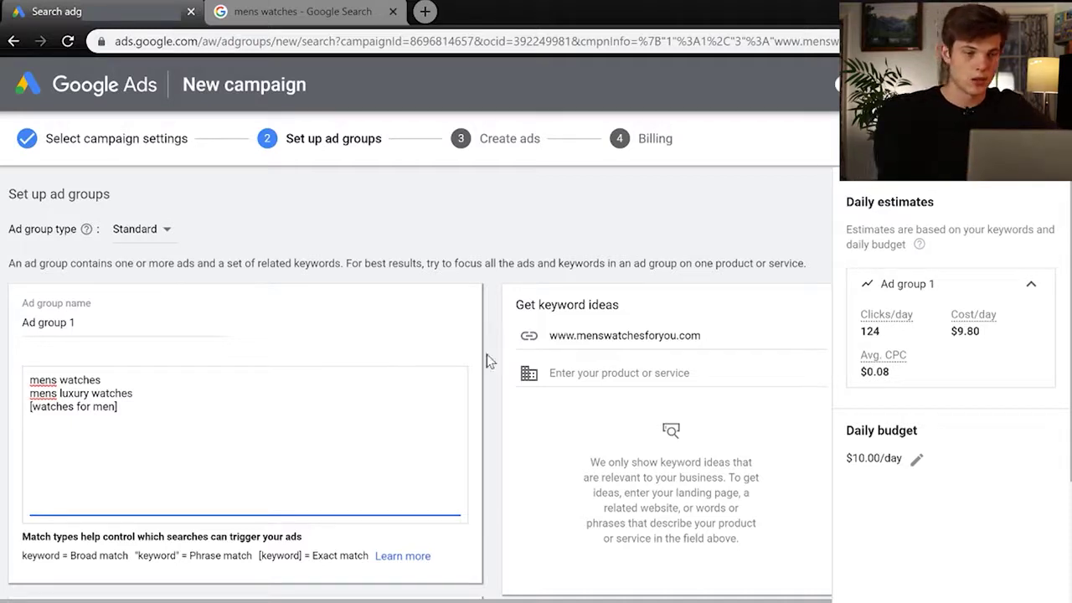
{"action": "scroll", "coordinate": [520, 473], "scroll_direction": "down", "scroll_amount": 2}
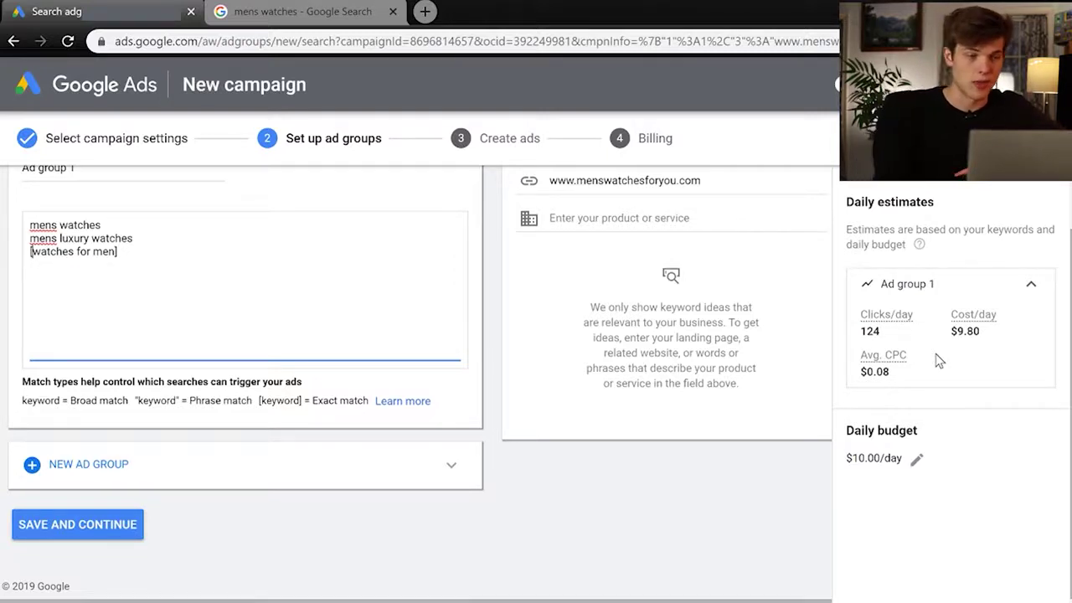
{"action": "left_click", "coordinate": [93, 524]}
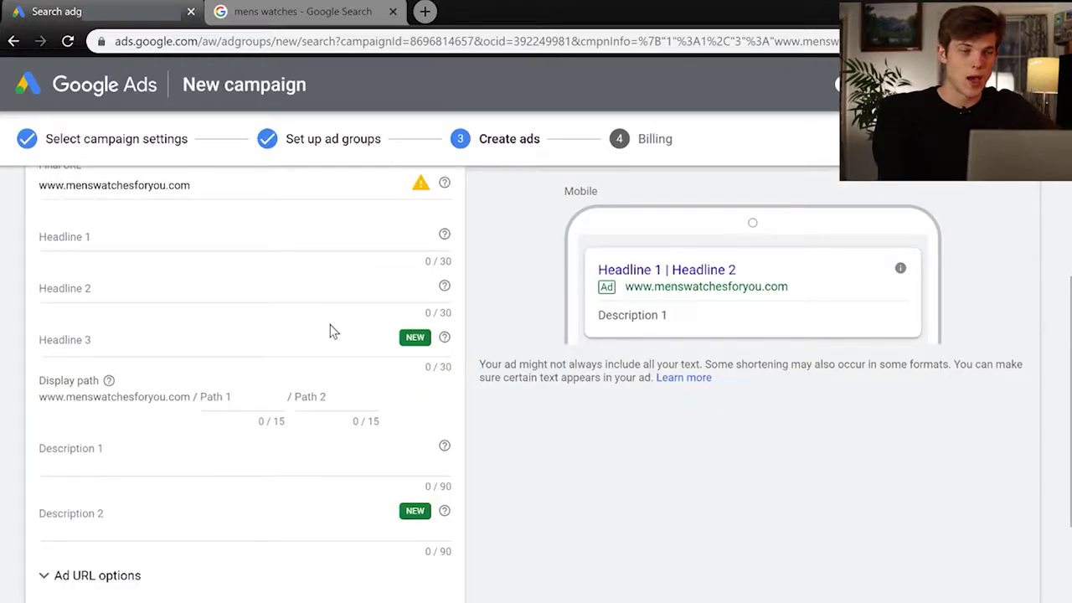
Enter "Luxury Men's Watches" as Headline 1 of the new text ad
{"action": "scroll", "coordinate": [333, 331], "scroll_direction": "up", "scroll_amount": 4}
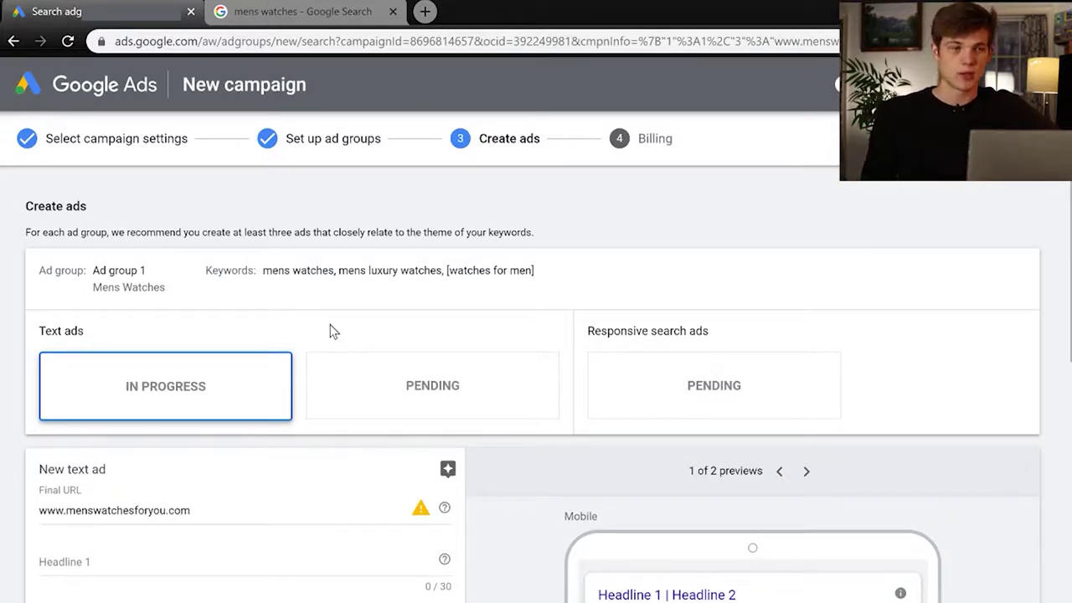
{"action": "scroll", "coordinate": [330, 331], "scroll_direction": "down", "scroll_amount": 4}
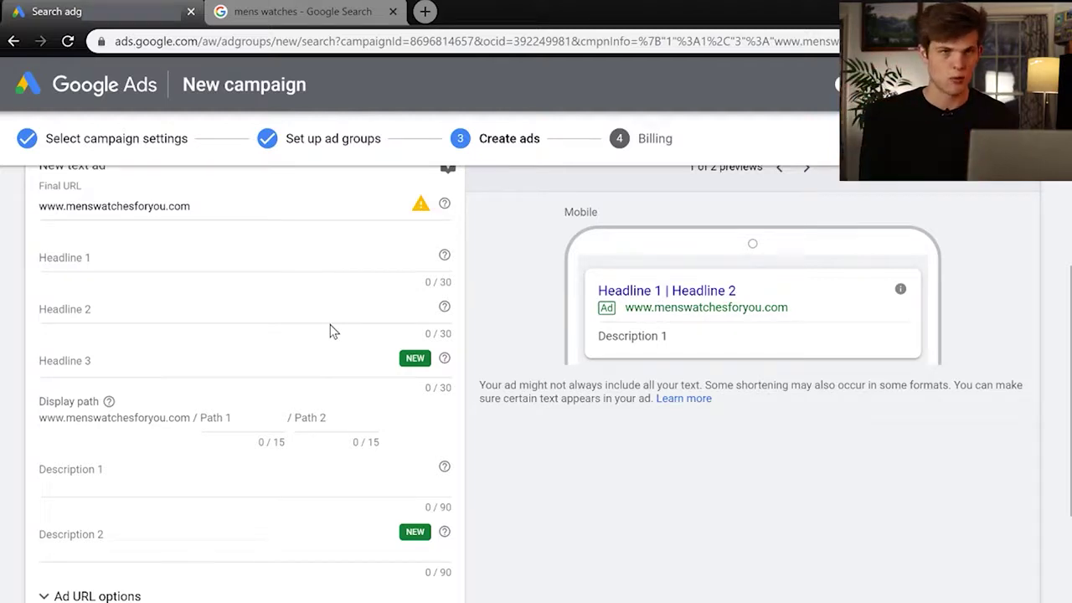
{"action": "scroll", "coordinate": [330, 331], "scroll_direction": "up", "scroll_amount": 2}
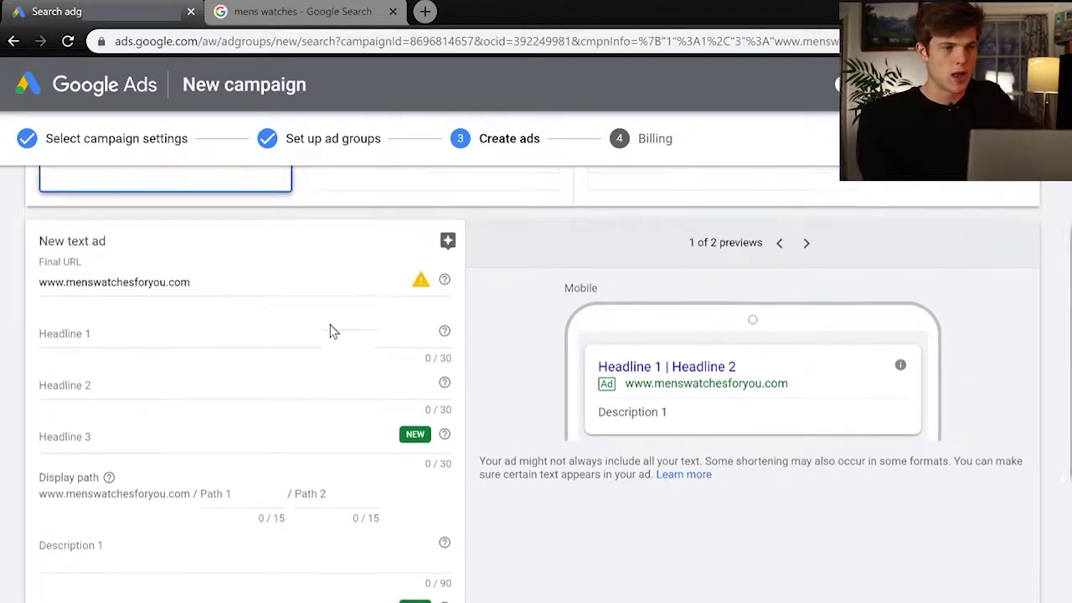
{"action": "scroll", "coordinate": [330, 332], "scroll_direction": "down", "scroll_amount": 2}
{"action": "scroll", "coordinate": [332, 330], "scroll_direction": "up", "scroll_amount": 1}
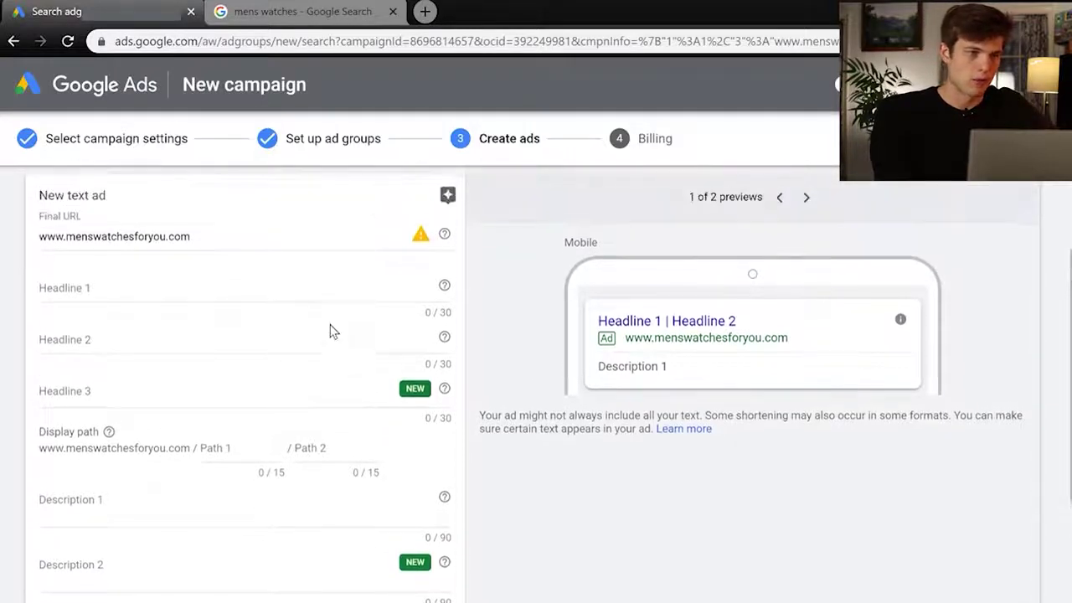
{"action": "left_click", "coordinate": [243, 291]}
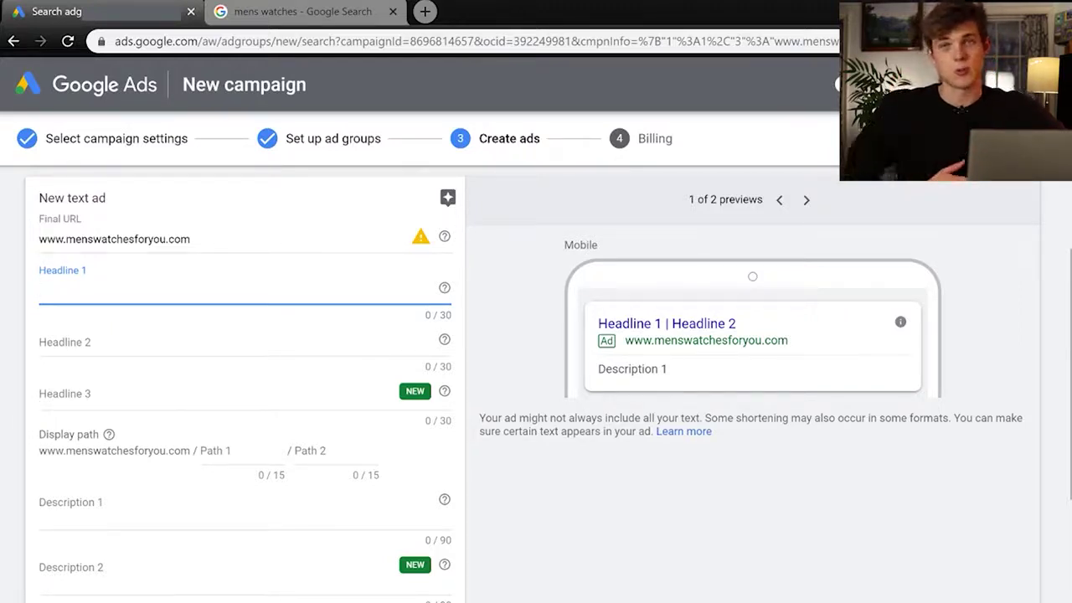
{"action": "type", "text": "L"}
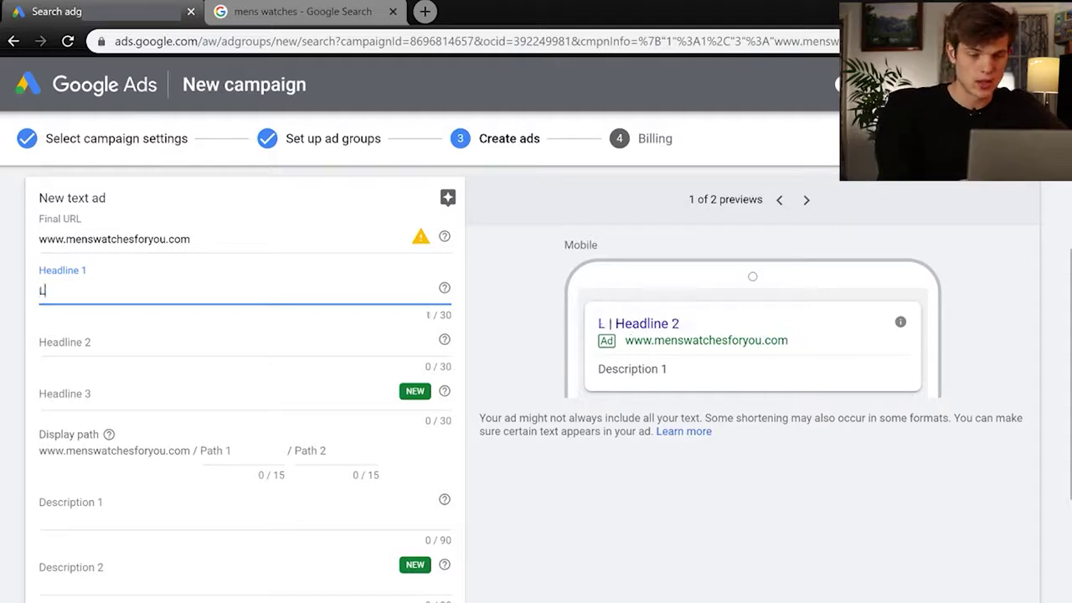
{"action": "type", "text": "uxury"}
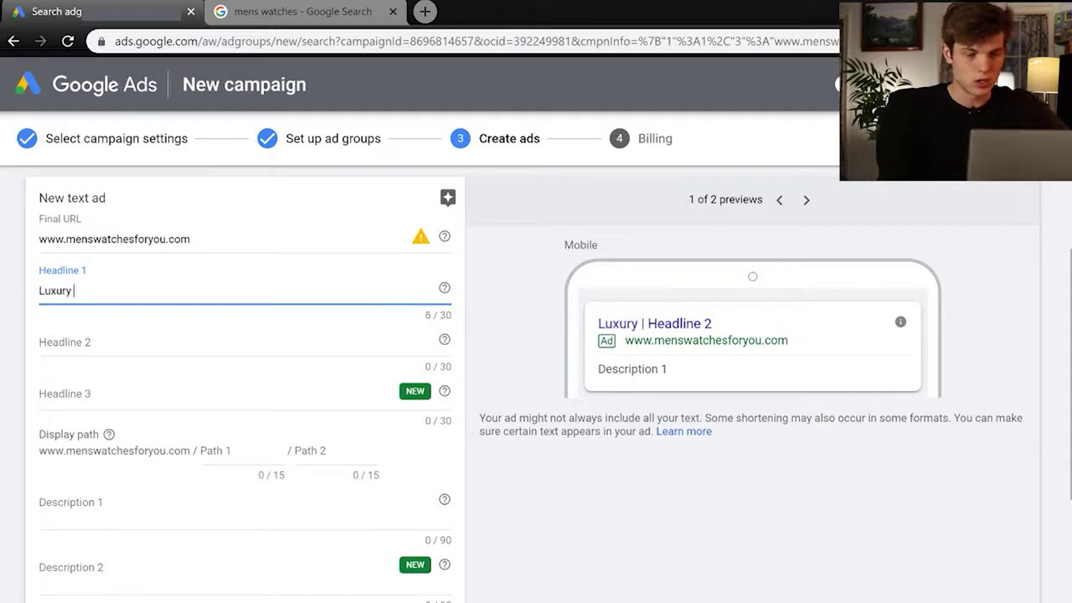
{"action": "type", "text": " Mens"}
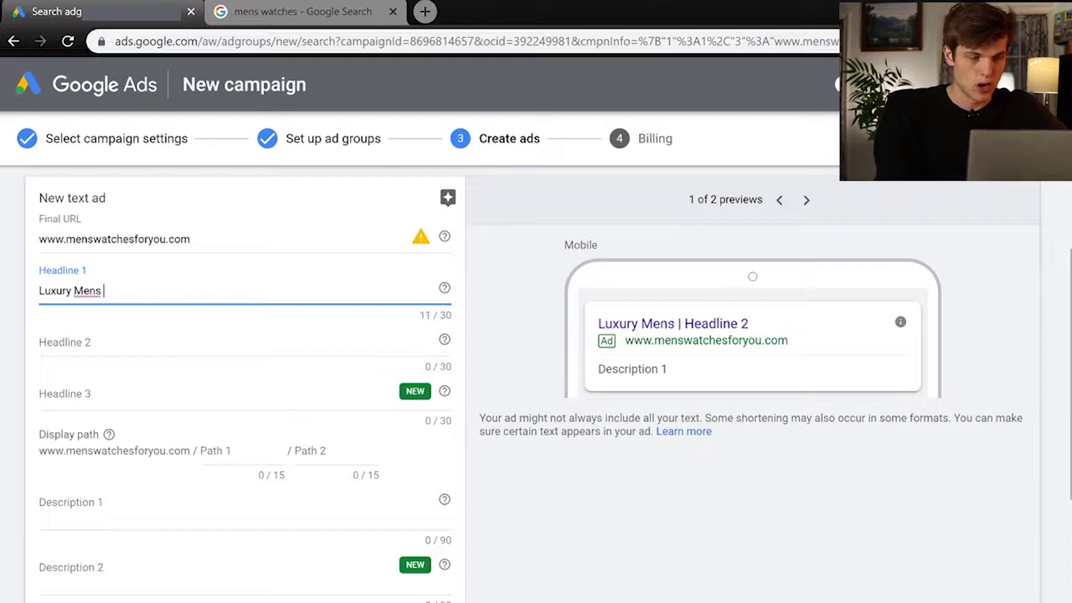
{"action": "key", "text": "BackSpace"}
{"action": "type", "text": "'s"}
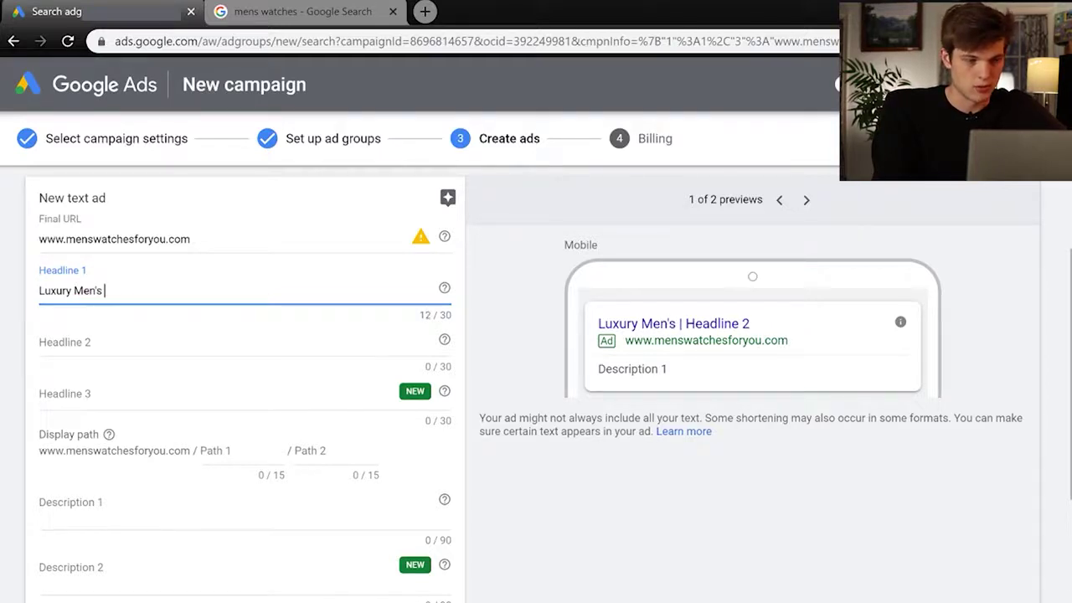
{"action": "type", "text": " Watches"}
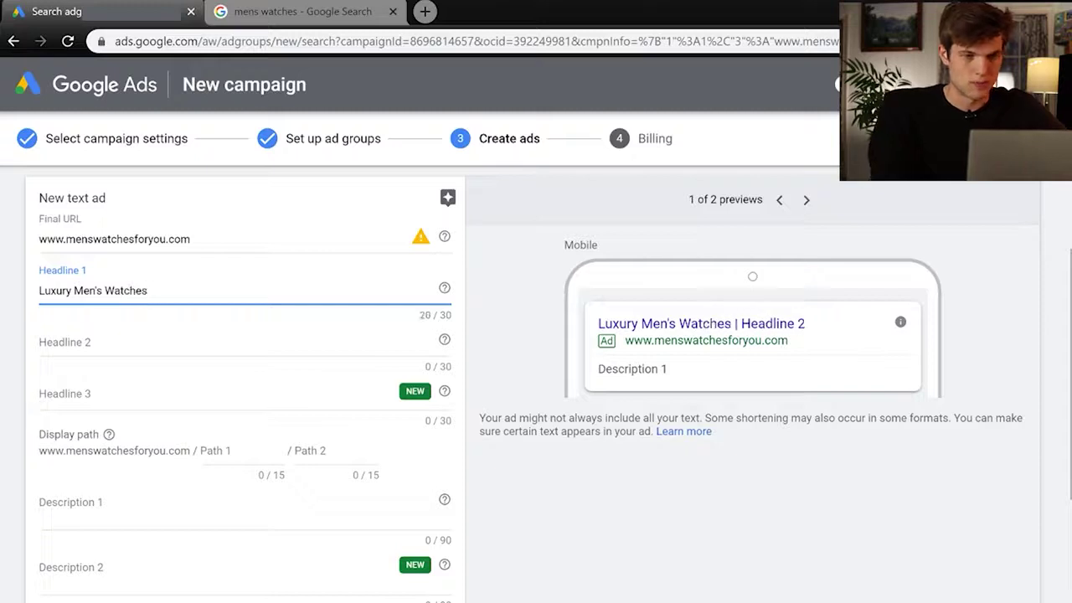
Enter "FREE Wordwide Shipping" as Headline 2 of the text ad
{"action": "left_click", "coordinate": [243, 341]}
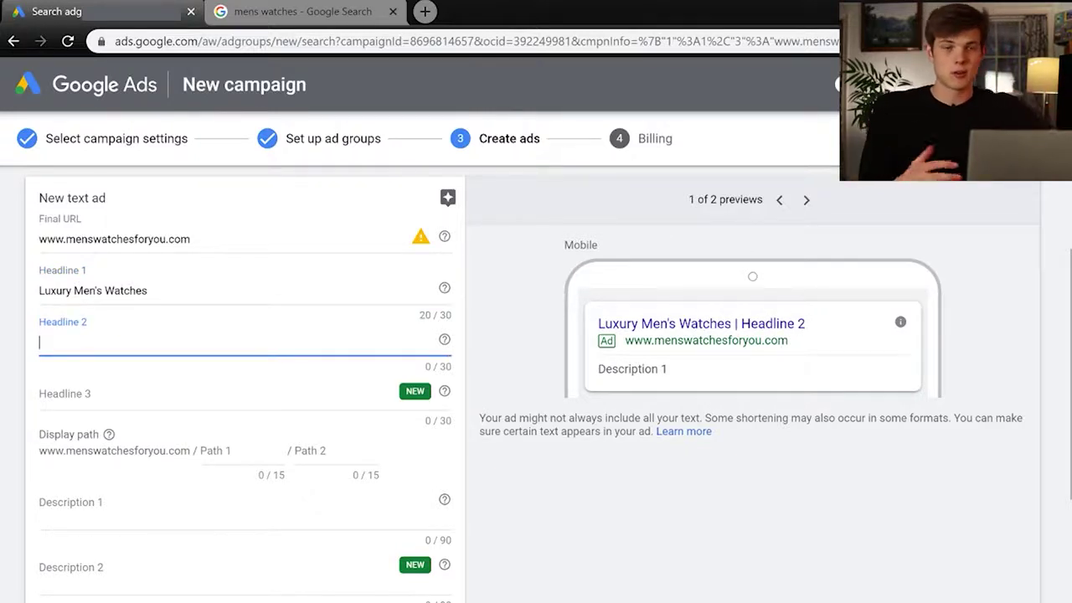
{"action": "type", "text": "F"}
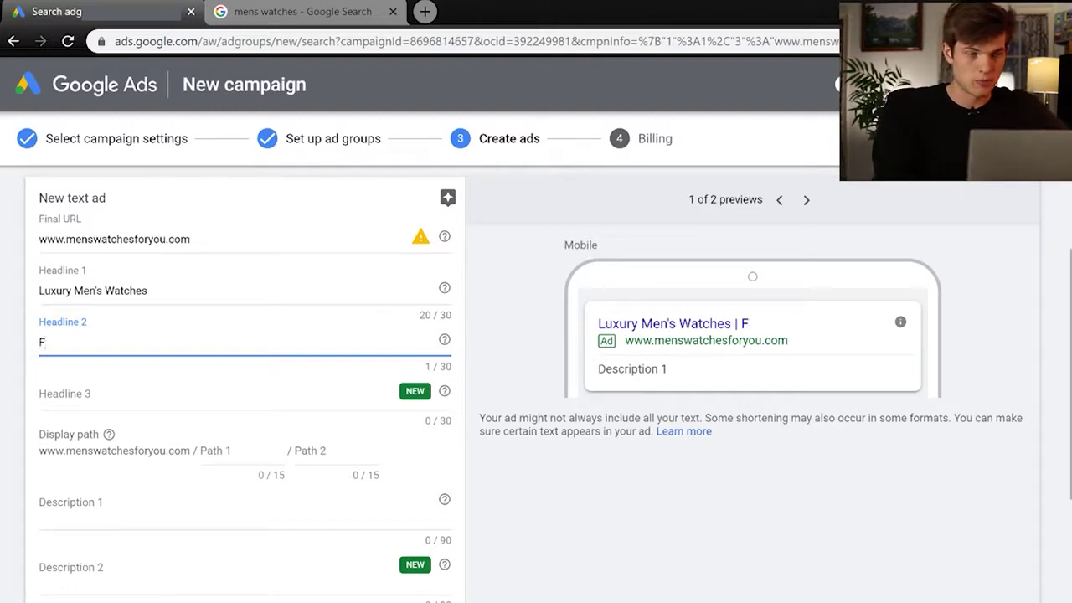
{"action": "type", "text": "REE"}
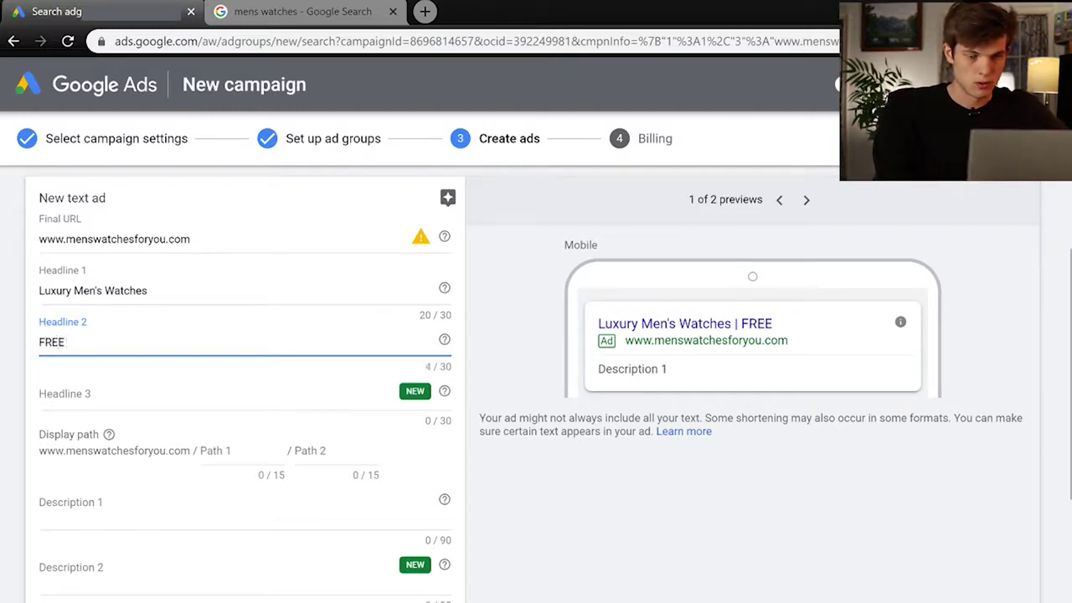
{"action": "type", "text": " GLo"}
{"action": "key", "text": "BackSpace"}
{"action": "key", "text": "BackSpace"}
{"action": "key", "text": "BackSpace"}
{"action": "key", "text": "BackSpace"}
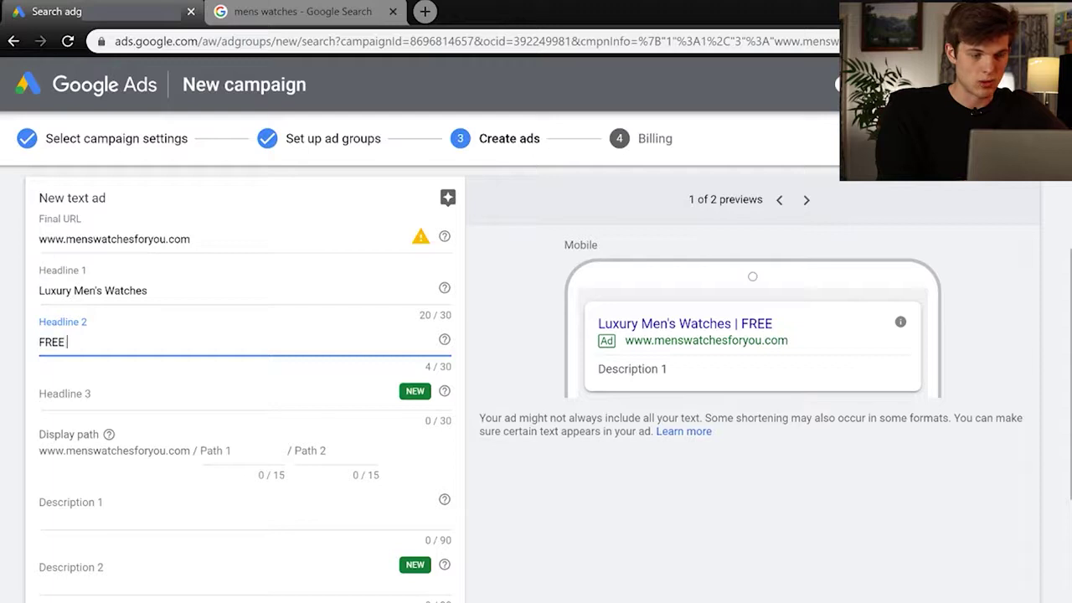
{"action": "type", "text": "Wordl"}
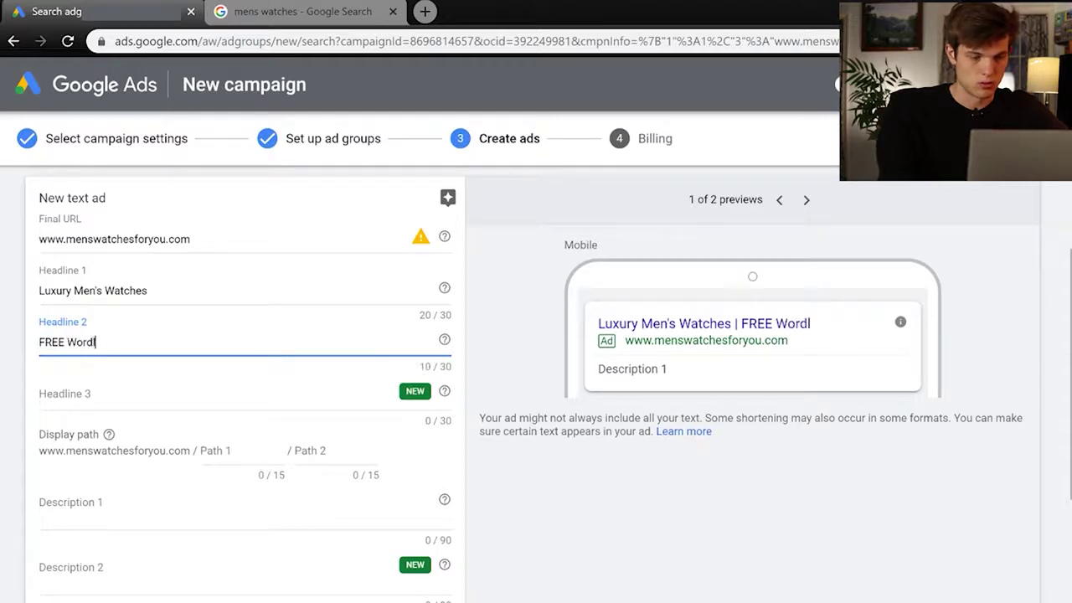
{"action": "key", "text": "BackSpace"}
{"action": "type", "text": "wide Ship"}
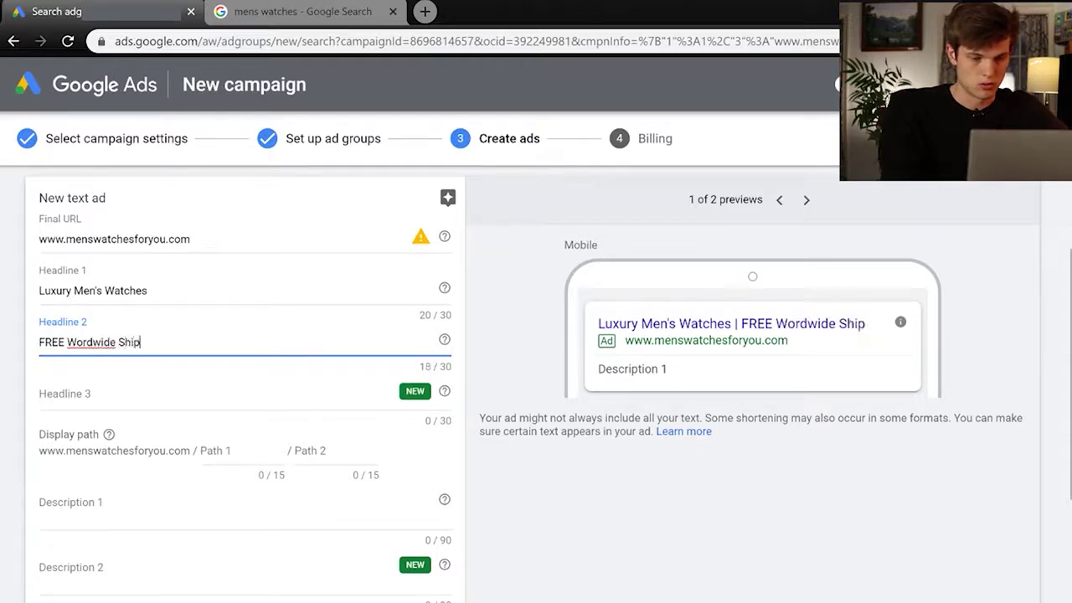
{"action": "type", "text": "ping"}
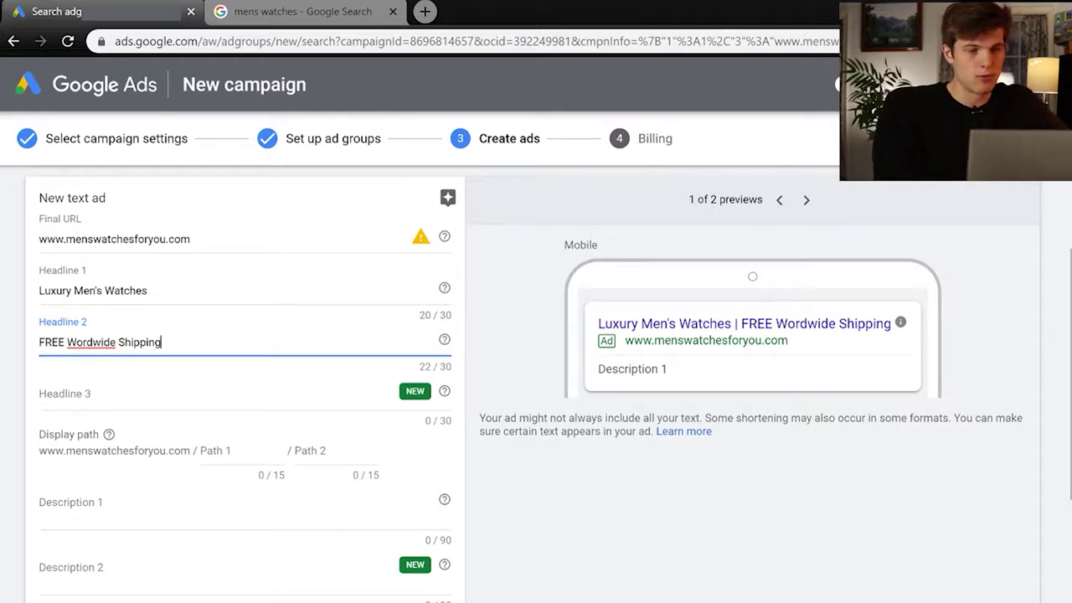
Write "The #1 Luxury watch brand in the world." as Description 1 of the text ad
{"action": "scroll", "coordinate": [259, 466], "scroll_direction": "down", "scroll_amount": 1}
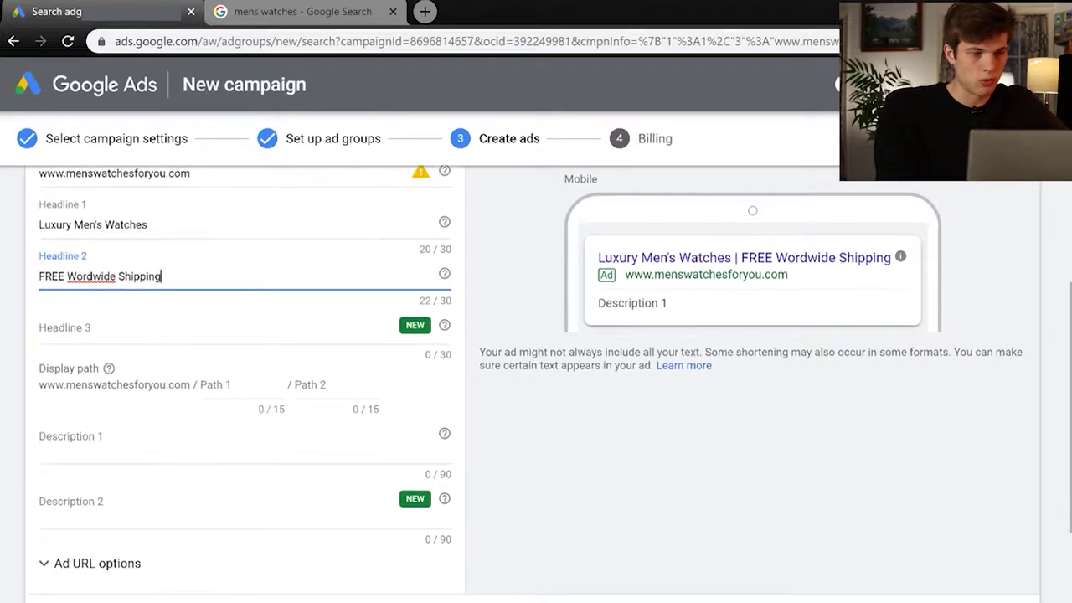
{"action": "left_click", "coordinate": [126, 437]}
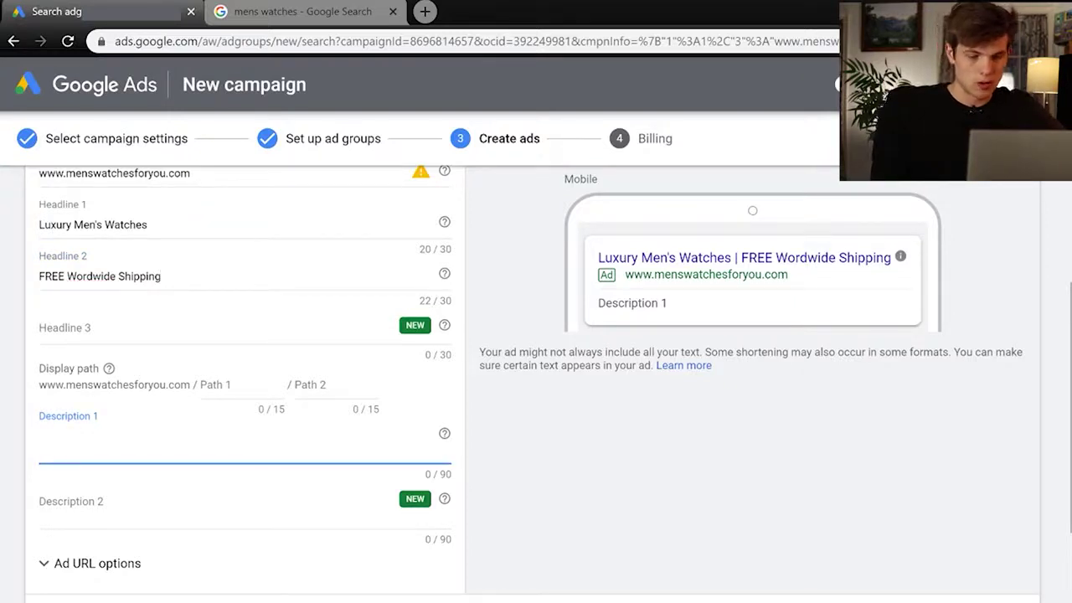
{"action": "type", "text": "Thi s"}
{"action": "key", "text": "BackSpace"}
{"action": "key", "text": "BackSpace"}
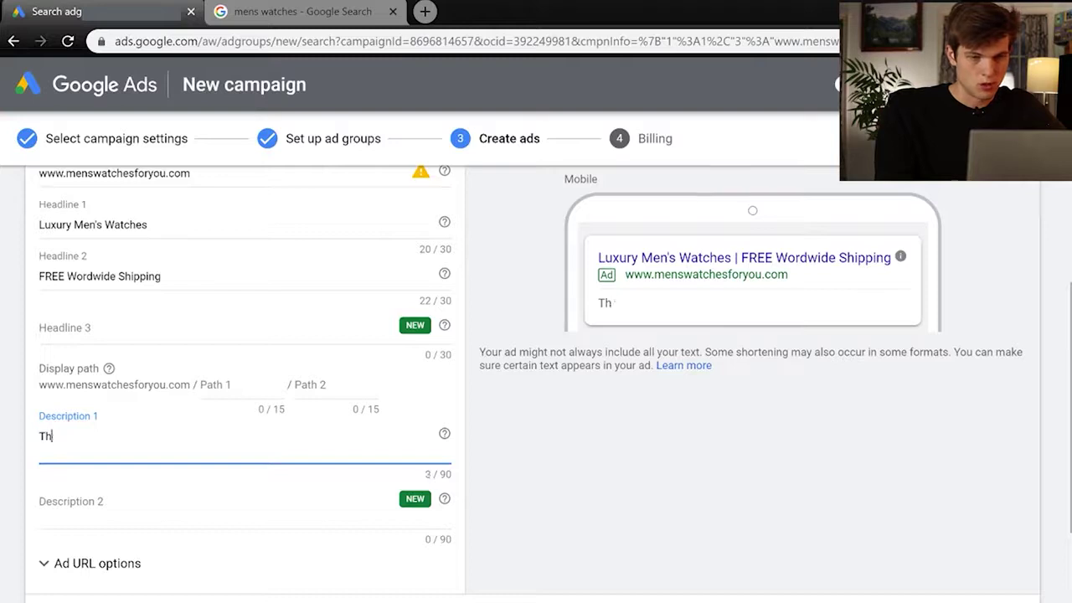
{"action": "key", "text": "BackSpace"}
{"action": "key", "text": "BackSpace"}
{"action": "key", "text": "BackSpace"}
{"action": "type", "text": "The"}
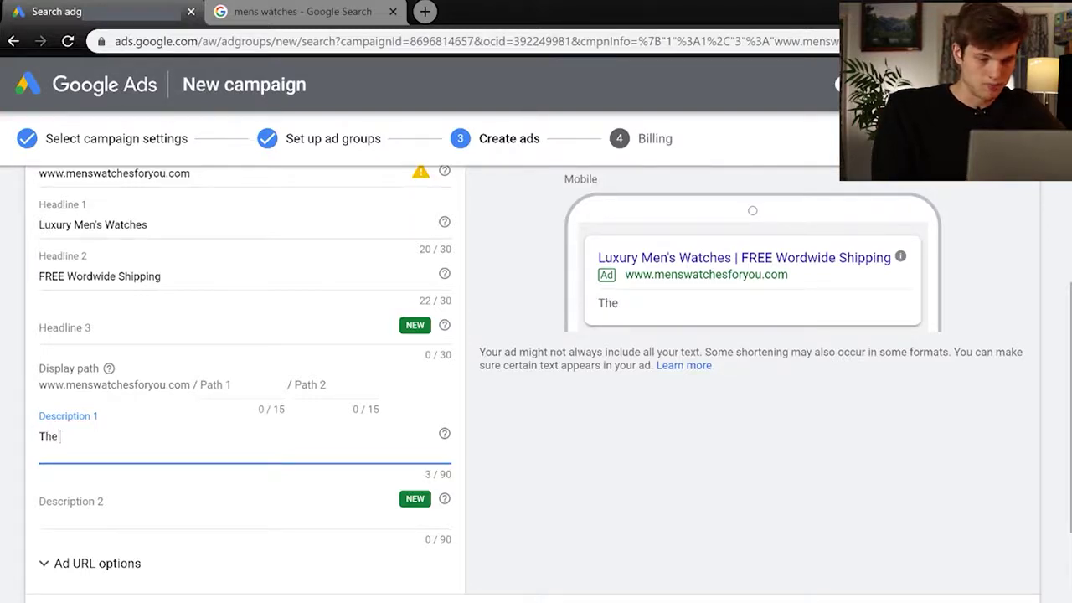
{"action": "type", "text": " #1 W"}
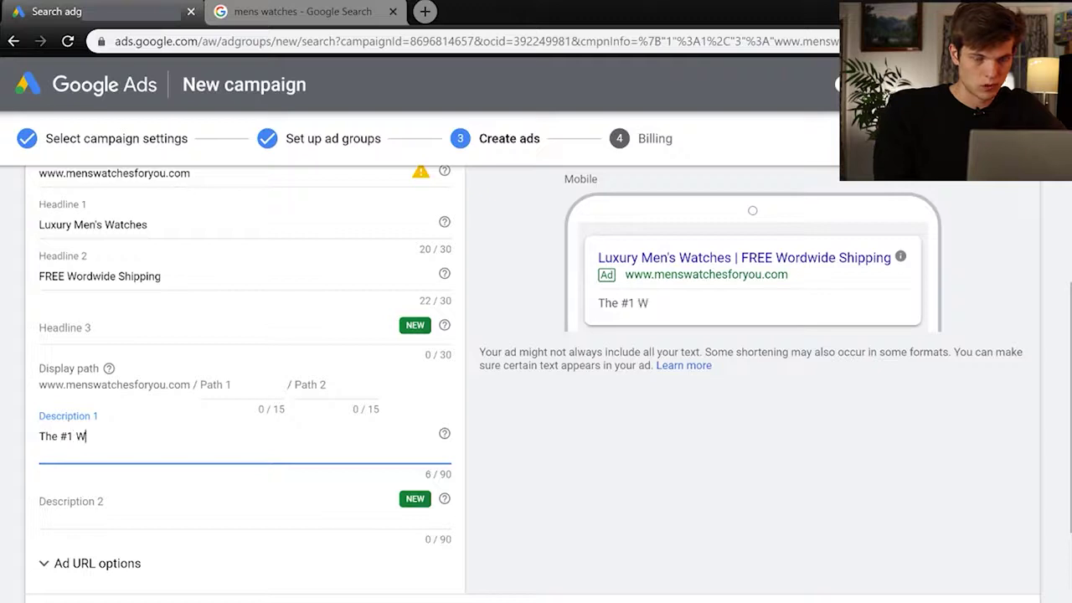
{"action": "key", "text": "BackSpace"}
{"action": "type", "text": "Lu"}
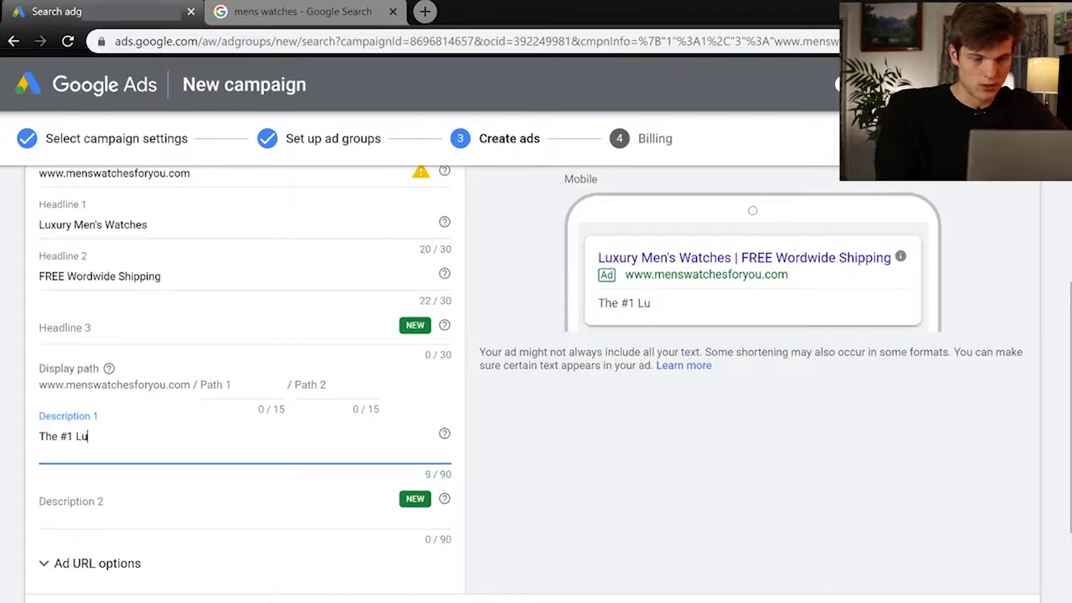
{"action": "type", "text": "xury"}
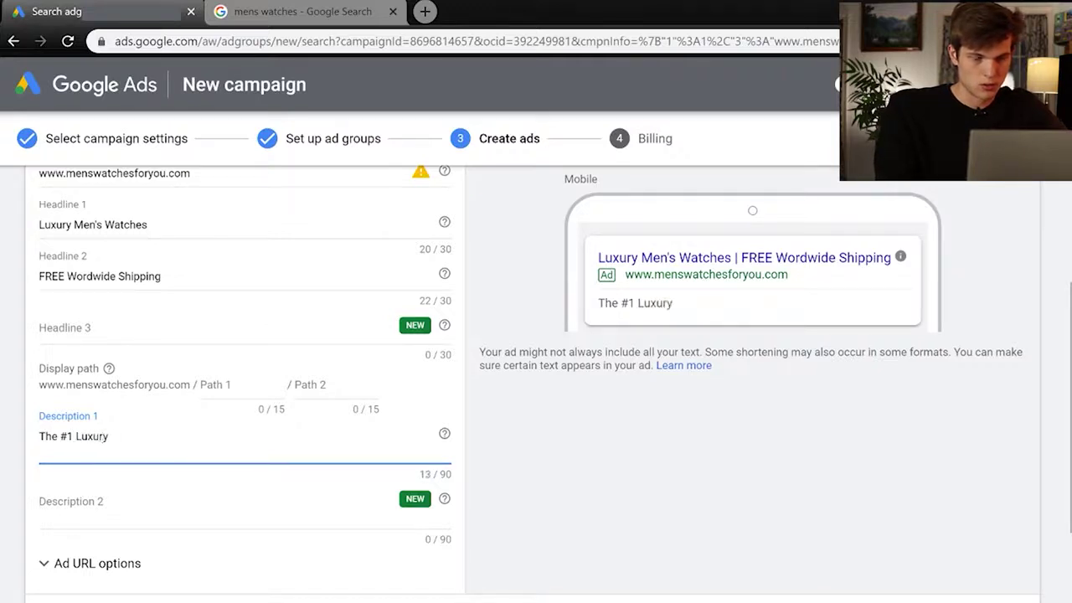
{"action": "type", "text": " watch bra"}
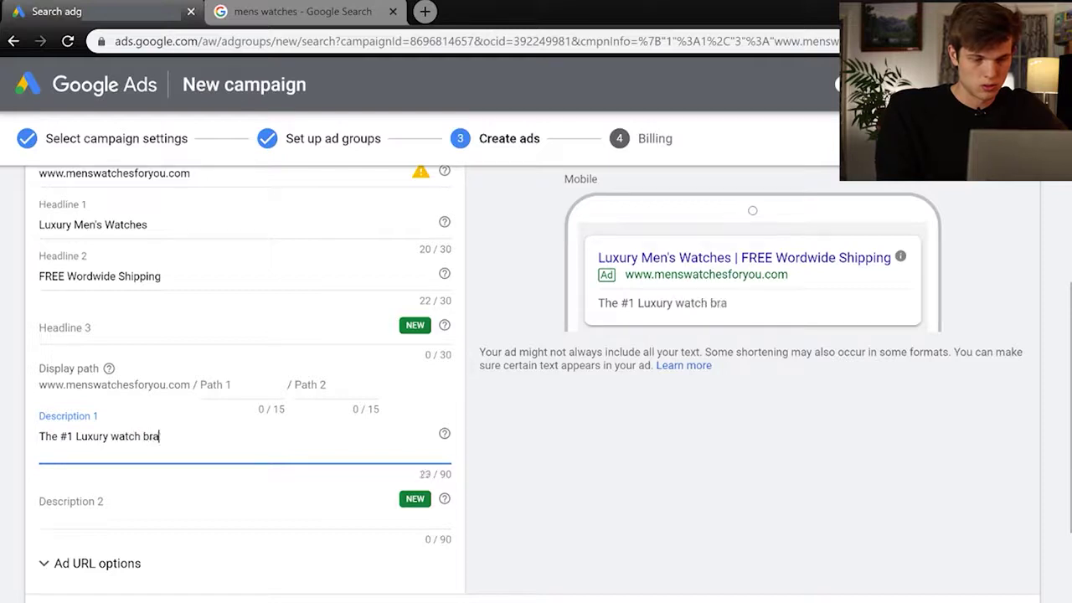
{"action": "type", "text": "nd in the world"}
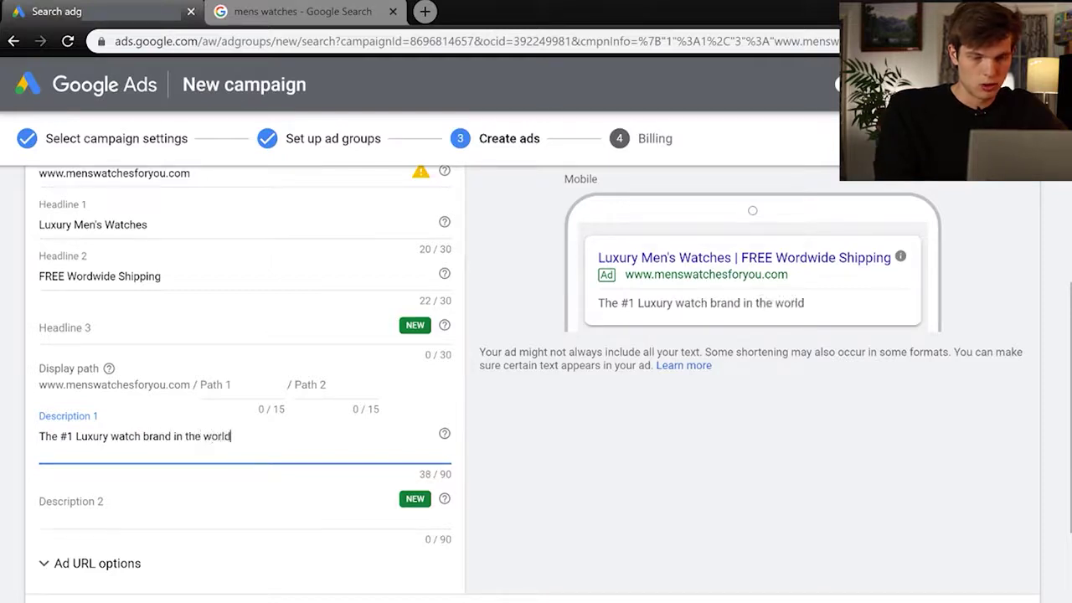
{"action": "type", "text": ". Made"}
{"action": "key", "text": "BackSpace"}
{"action": "key", "text": "BackSpace"}
{"action": "key", "text": "BackSpace"}
{"action": "key", "text": "BackSpace"}
{"action": "key", "text": "BackSpace"}
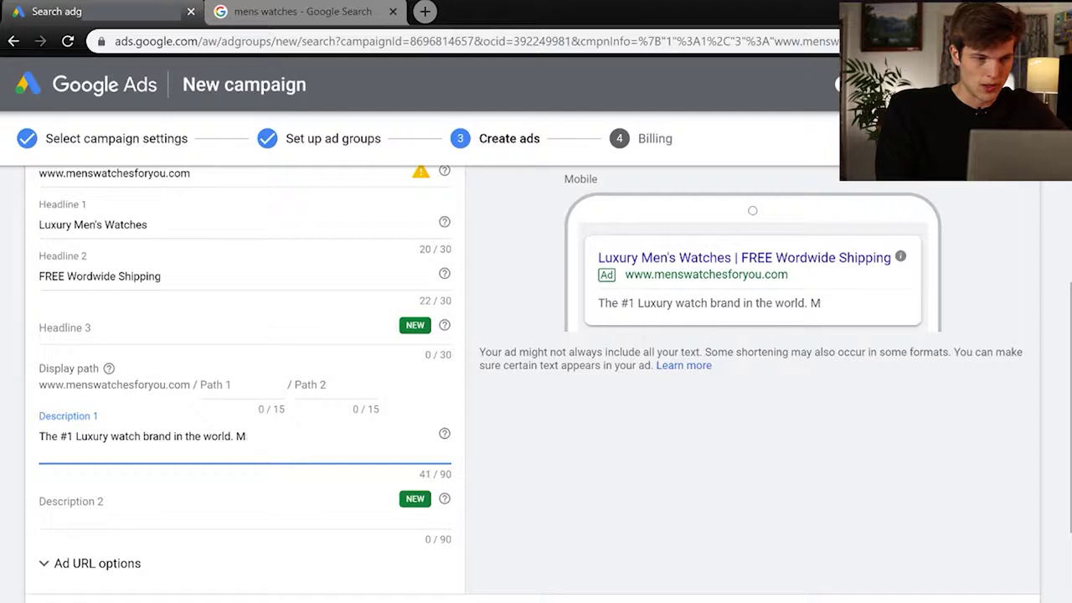
Enter "Made in Switzerland" as Description 2 and save the ad to continue to the billing setup
{"action": "left_click", "coordinate": [40, 501]}
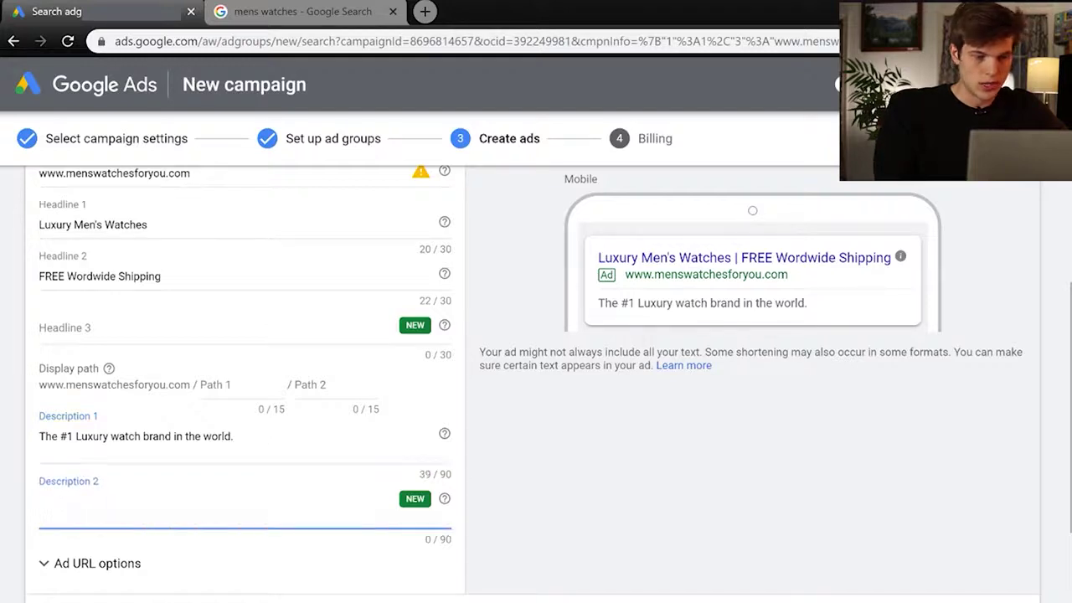
{"action": "type", "text": "Made in Switz"}
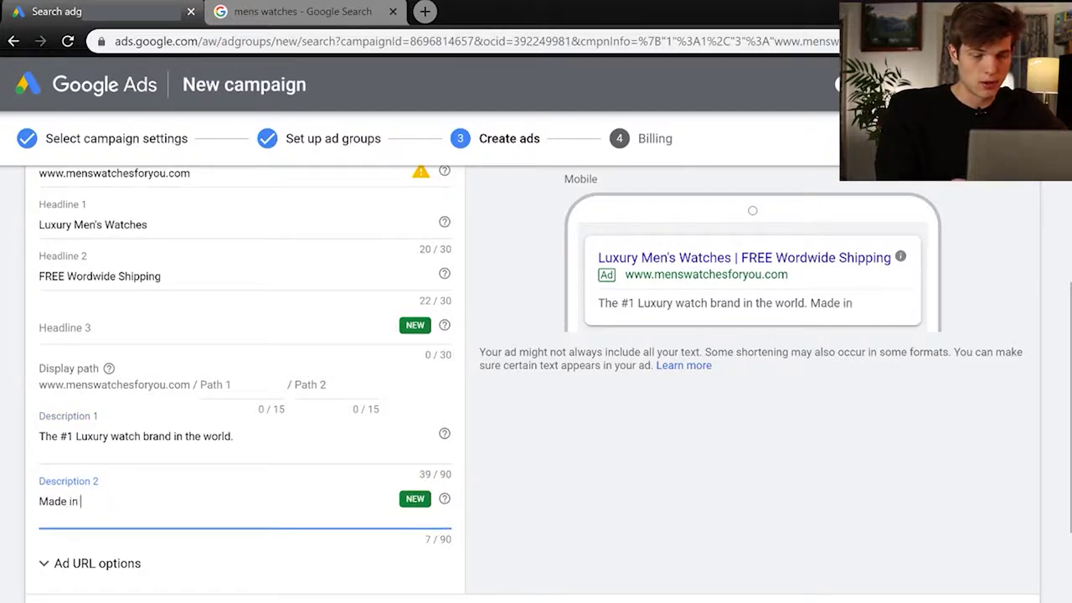
{"action": "type", "text": "erland"}
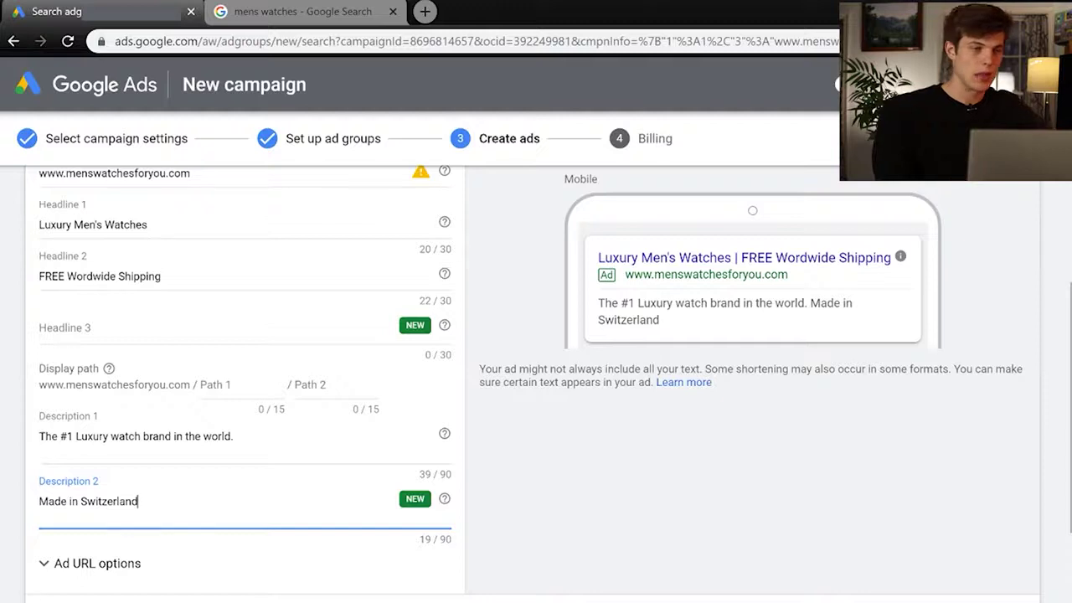
{"action": "scroll", "coordinate": [363, 455], "scroll_direction": "down", "scroll_amount": 2}
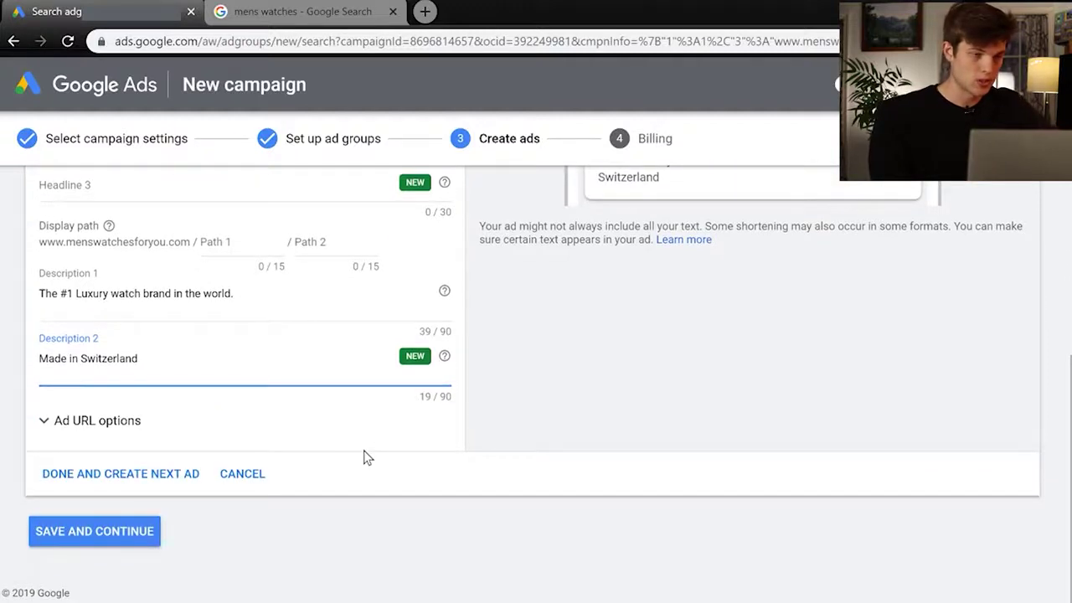
{"action": "left_click", "coordinate": [112, 538]}
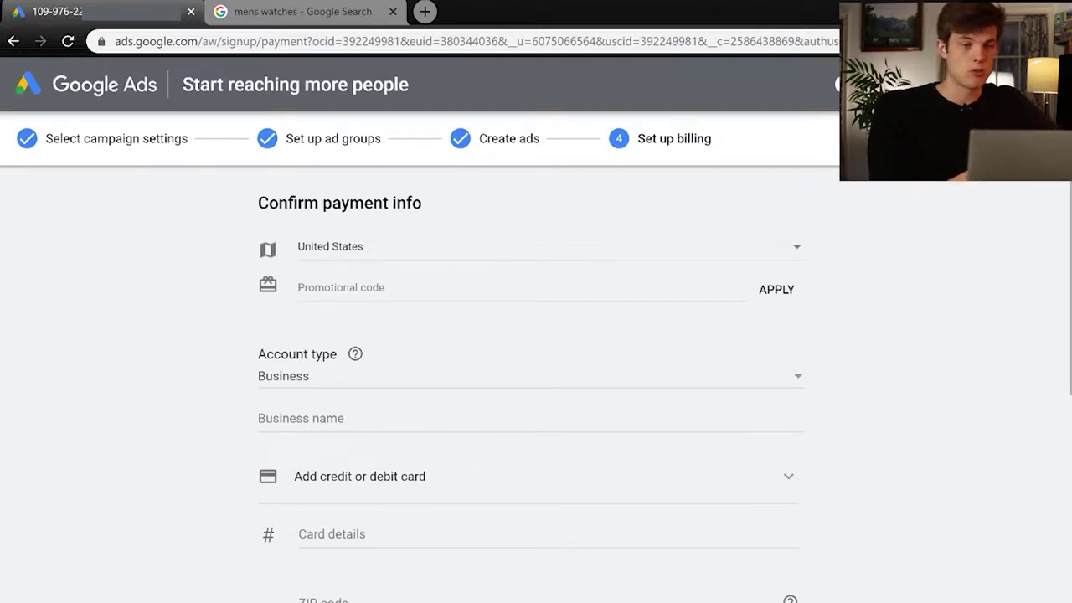
{"action": "scroll", "coordinate": [328, 290], "scroll_direction": "down", "scroll_amount": 2}
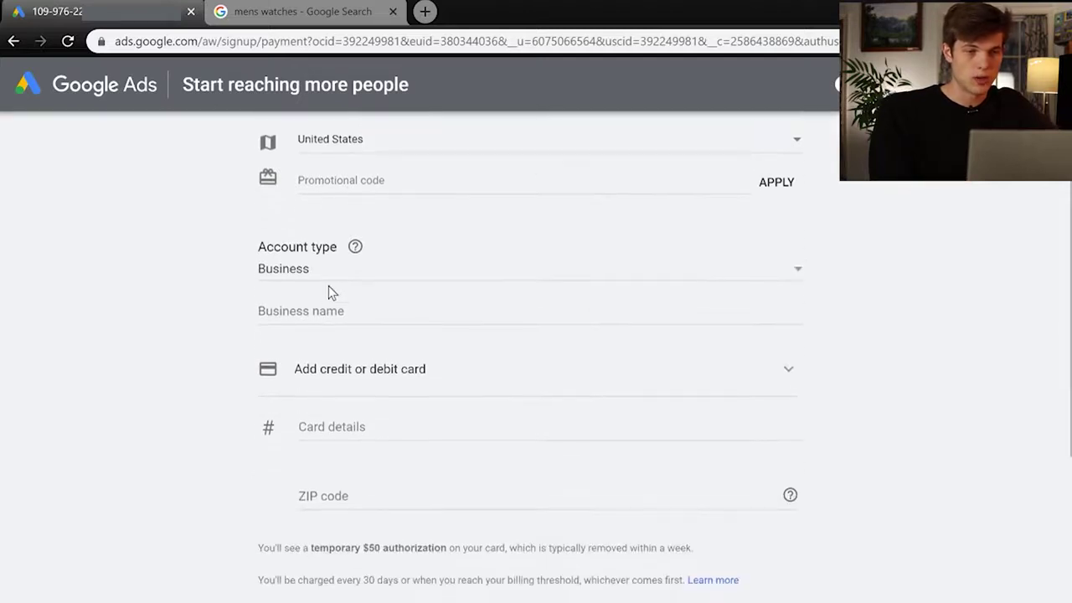
{"action": "scroll", "coordinate": [328, 291], "scroll_direction": "down", "scroll_amount": 2}
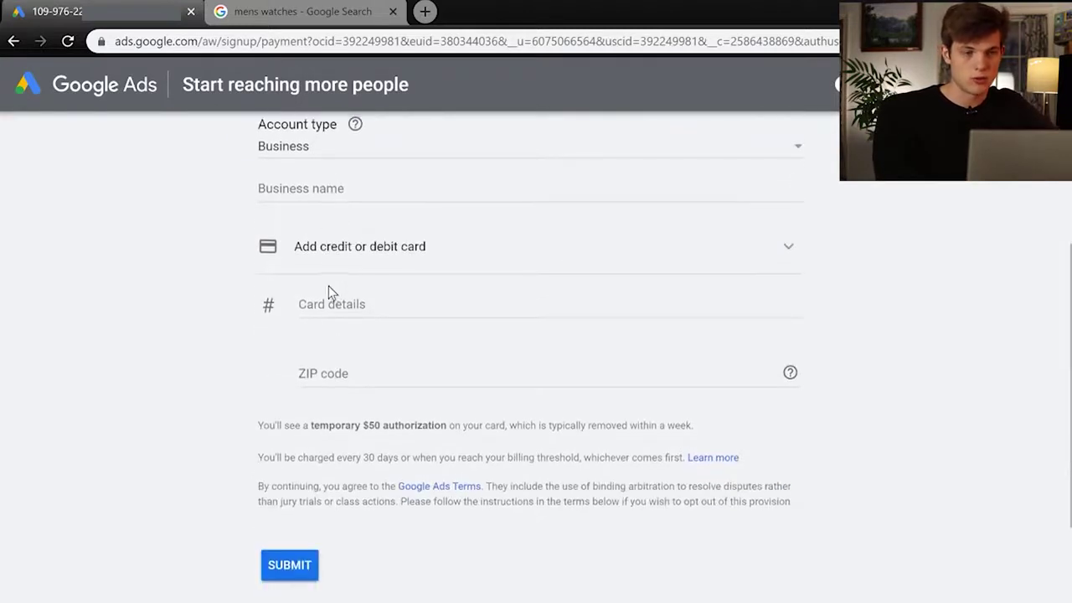
{"action": "scroll", "coordinate": [328, 290], "scroll_direction": "up", "scroll_amount": 4}
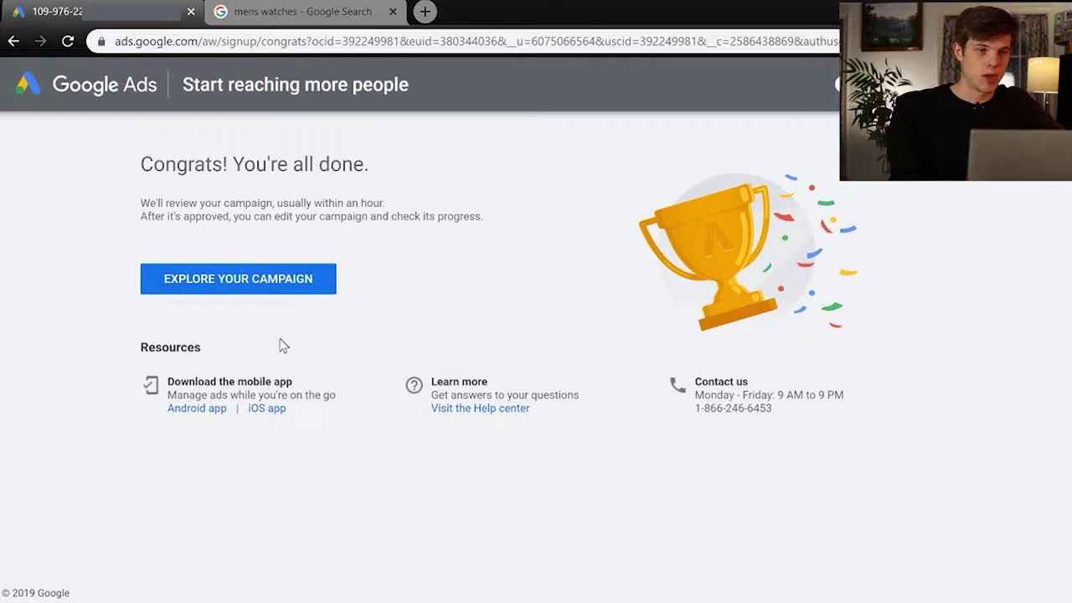
Go to the new campaign's overview, open Keyword Planner and dismiss its introduction
{"action": "left_click", "coordinate": [249, 285]}
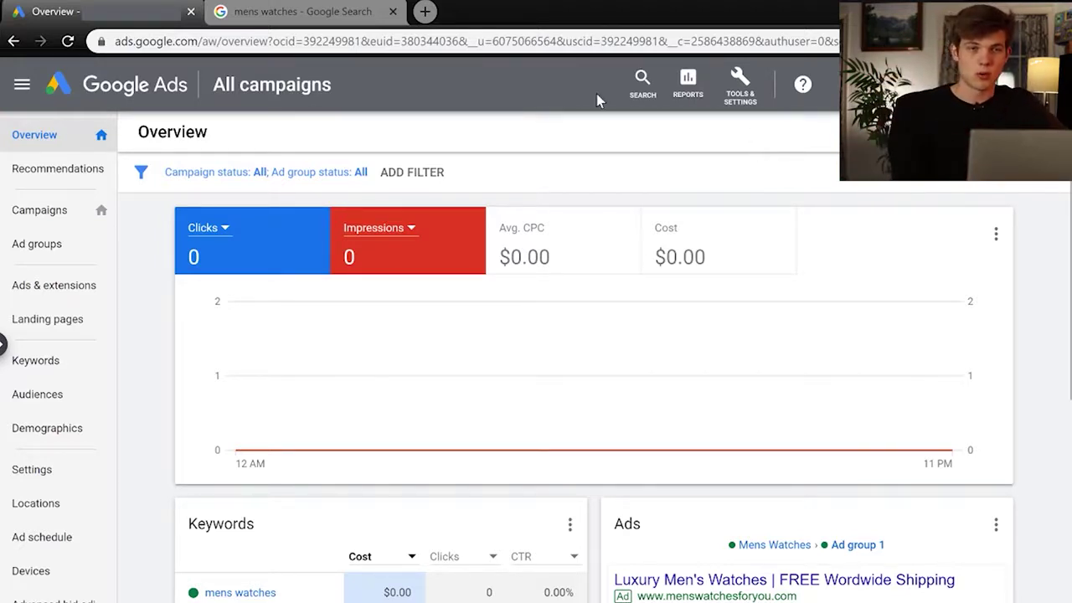
{"action": "left_click", "coordinate": [741, 104]}
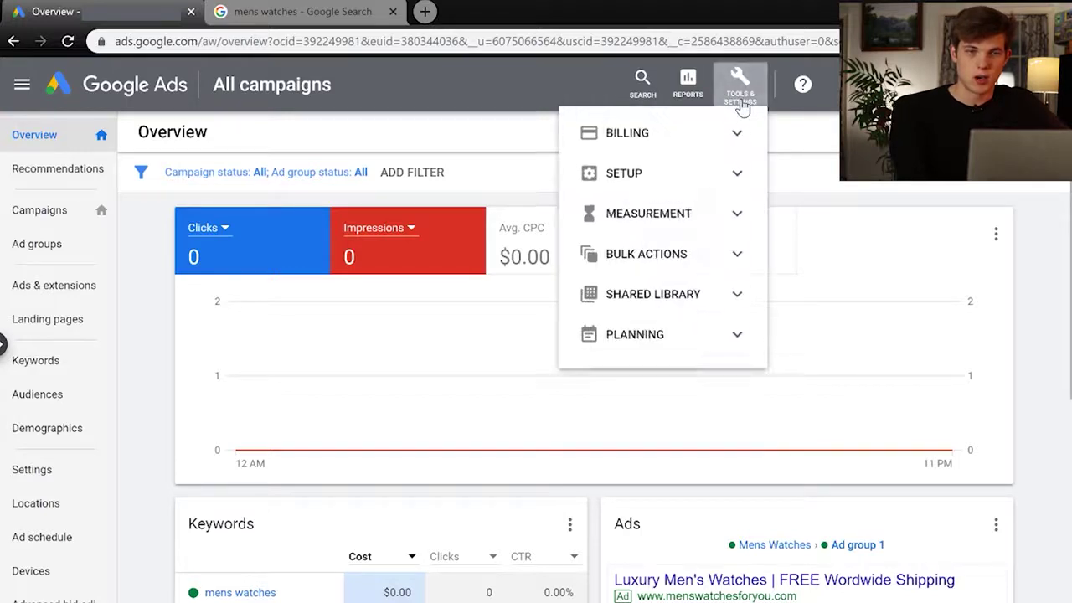
{"action": "left_click", "coordinate": [644, 342]}
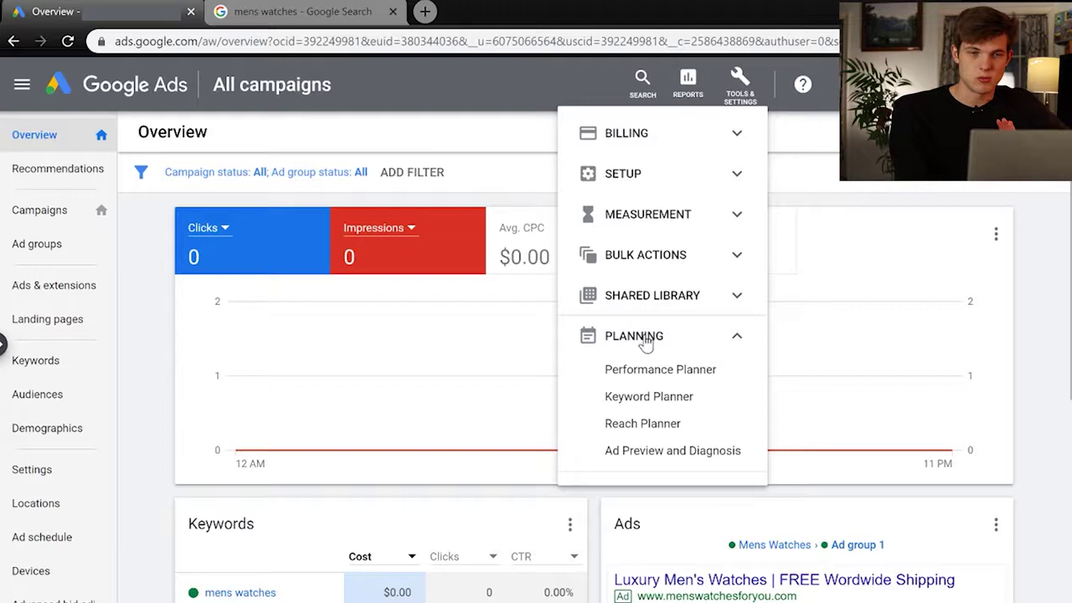
{"action": "left_click", "coordinate": [644, 400]}
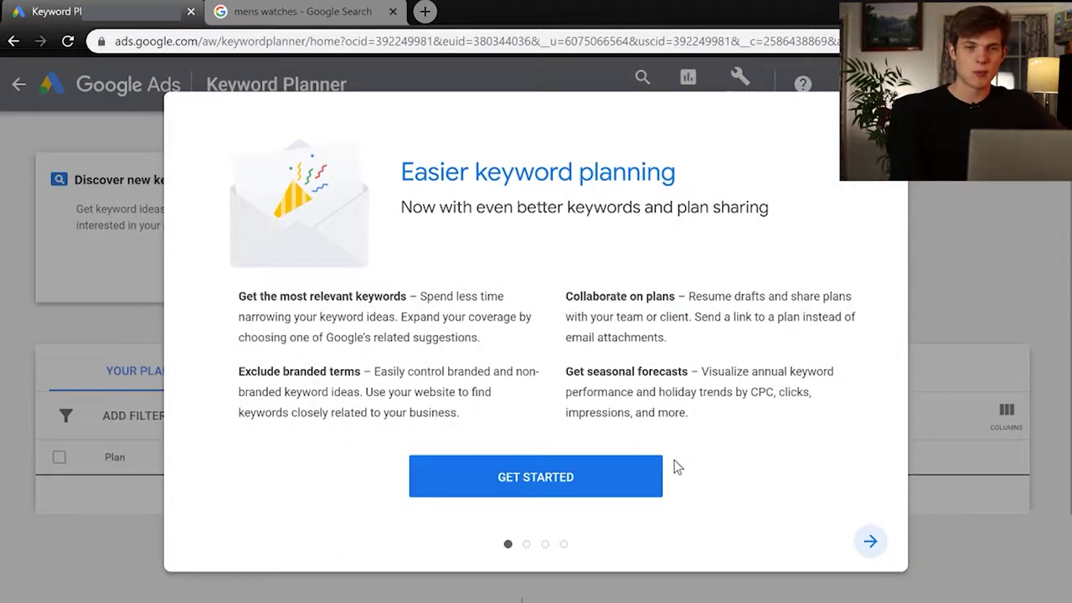
{"action": "left_click", "coordinate": [961, 254]}
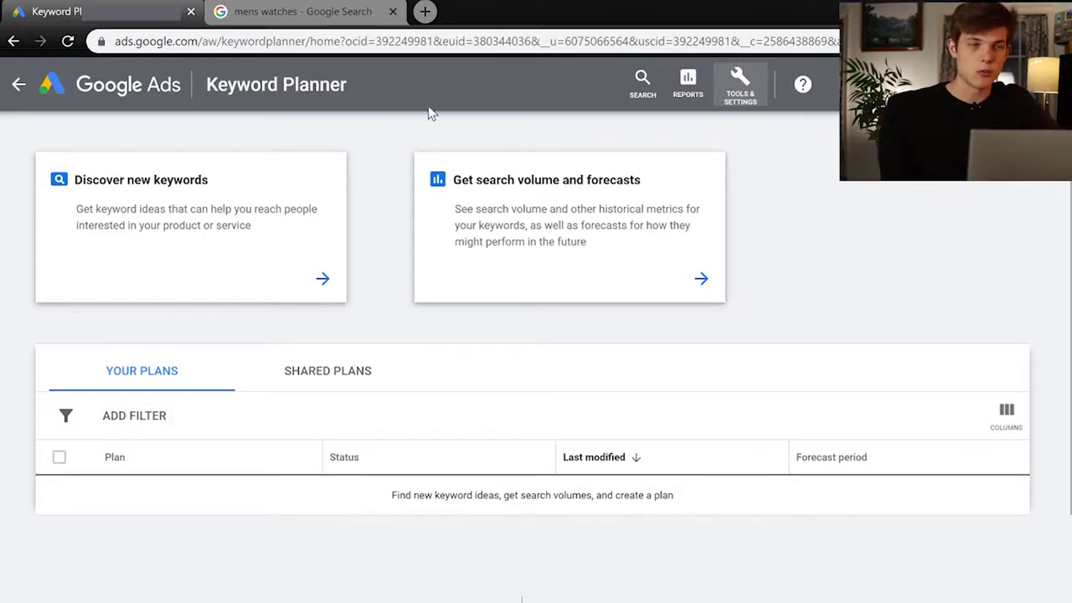
Discover new keywords for "men's watches" and look over the resulting keyword ideas
{"action": "left_click", "coordinate": [205, 232]}
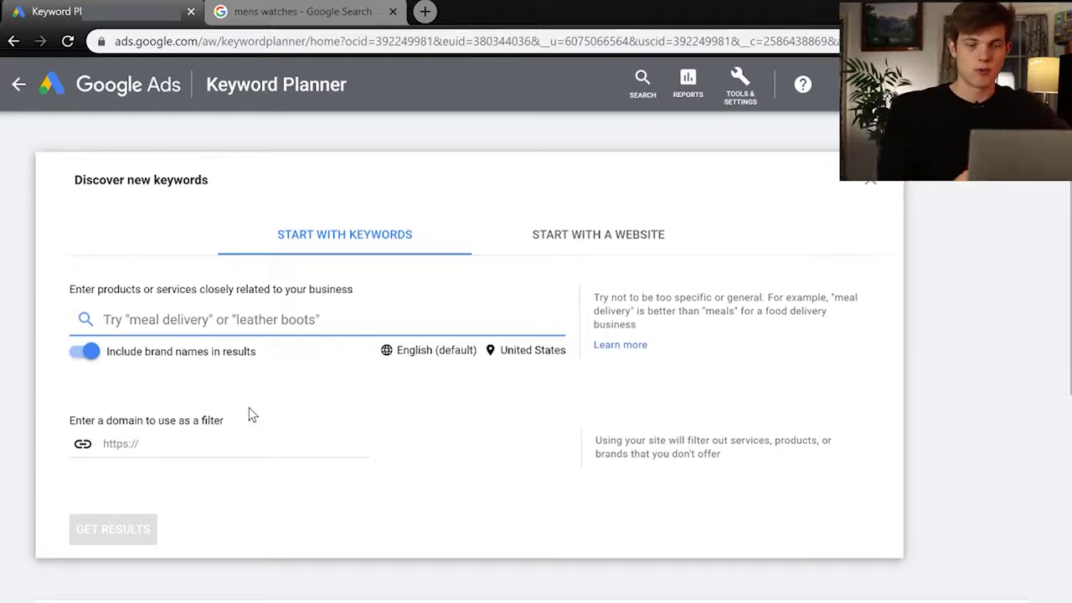
{"action": "type", "text": "mens "}
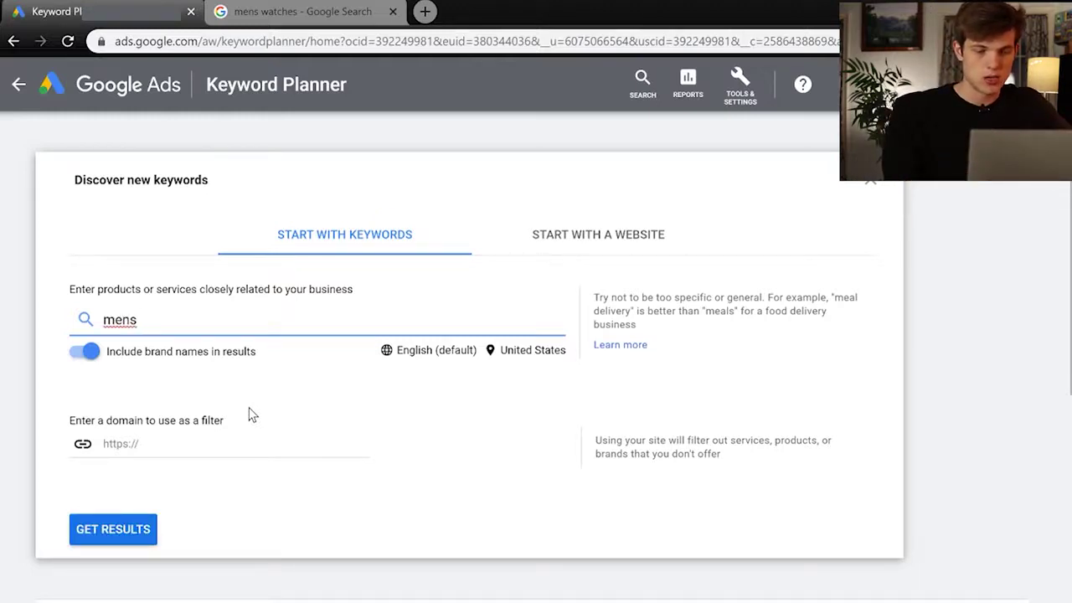
{"action": "type", "text": "watches"}
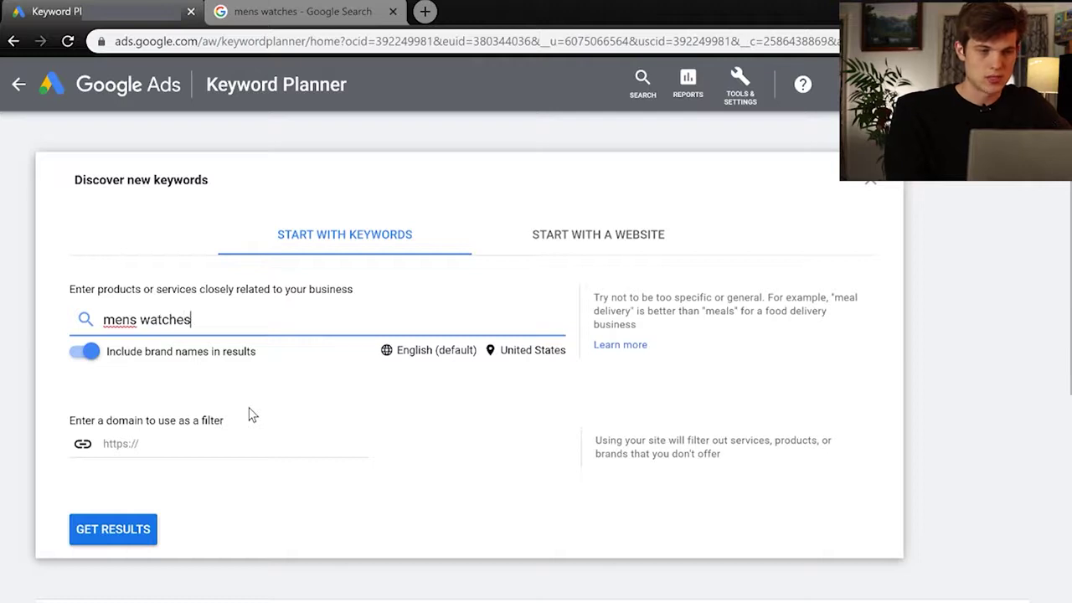
{"action": "left_click", "coordinate": [131, 318]}
{"action": "type", "text": "'"}
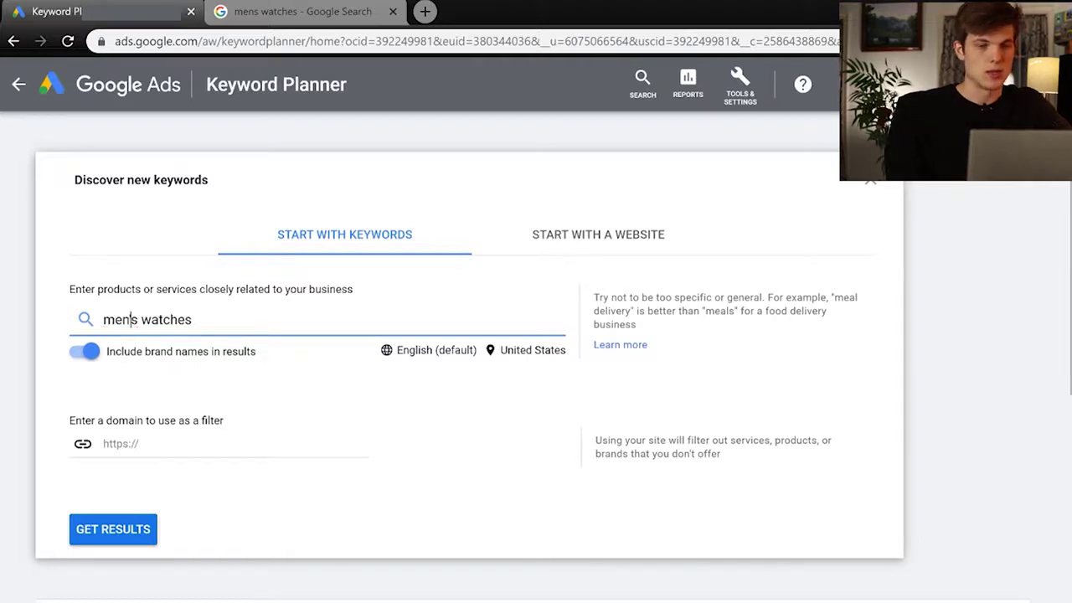
{"action": "left_click", "coordinate": [109, 532]}
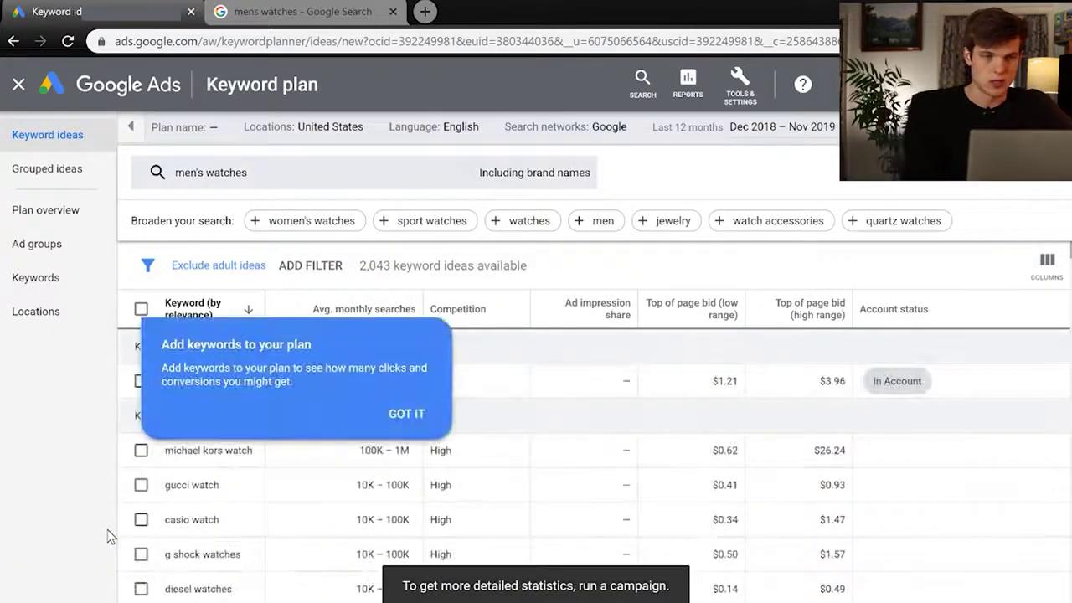
{"action": "left_click", "coordinate": [423, 416]}
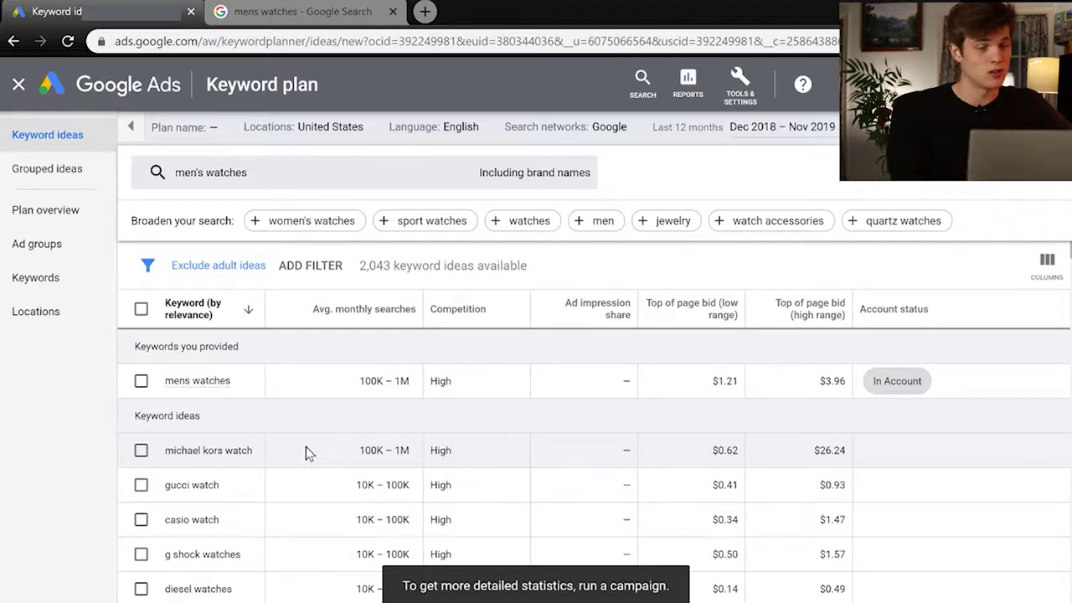
{"action": "scroll", "coordinate": [306, 446], "scroll_direction": "down", "scroll_amount": 1}
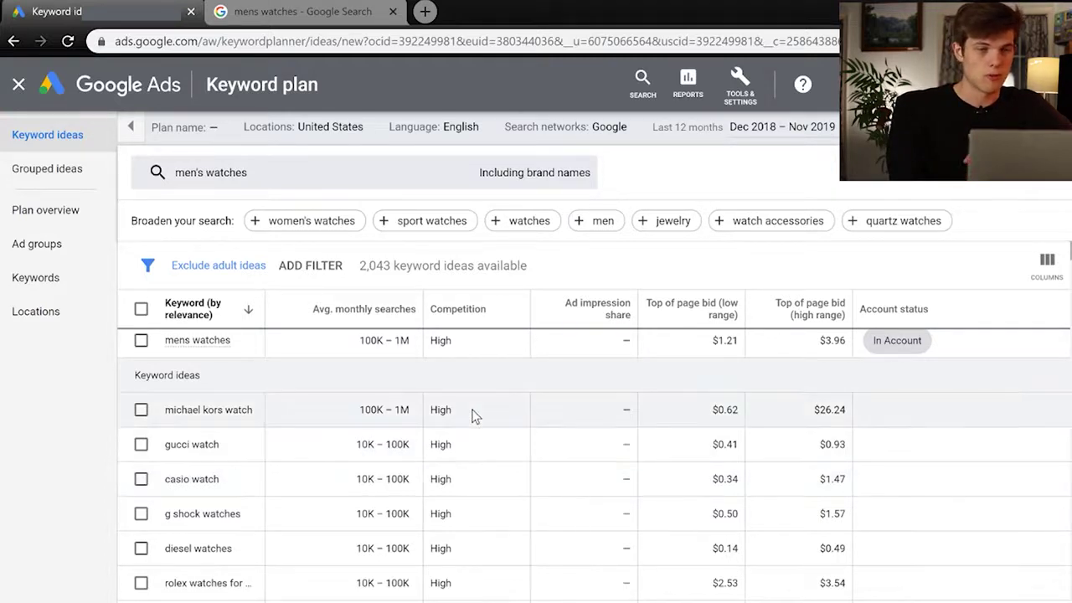
{"action": "scroll", "coordinate": [474, 416], "scroll_direction": "up", "scroll_amount": 1}
Replace the keyword search with "men's luxury watches" and get its keyword ideas
{"action": "left_click", "coordinate": [360, 172]}
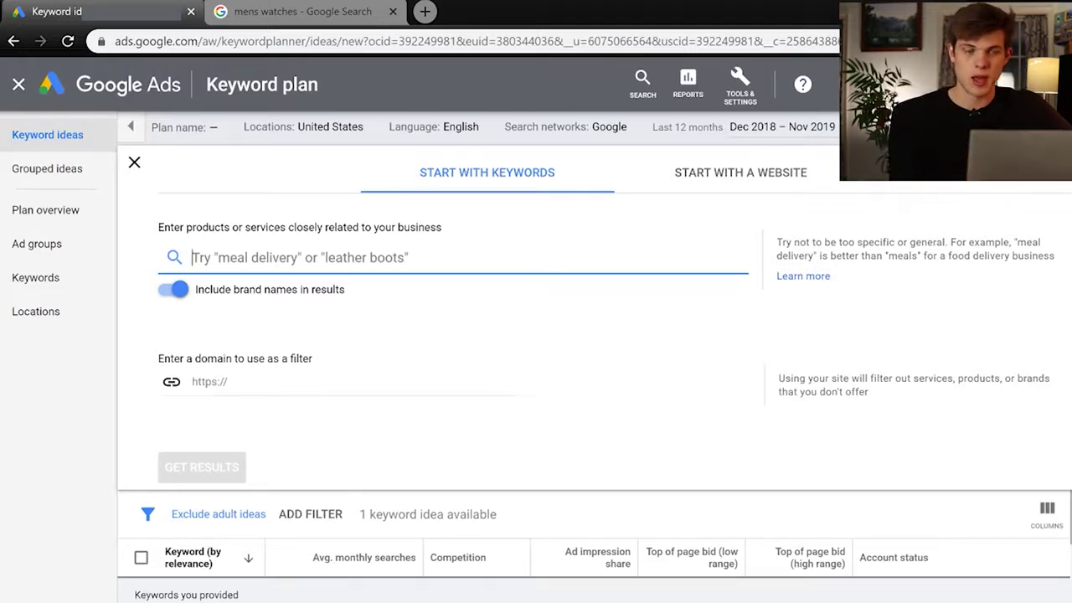
{"action": "type", "text": "men's "}
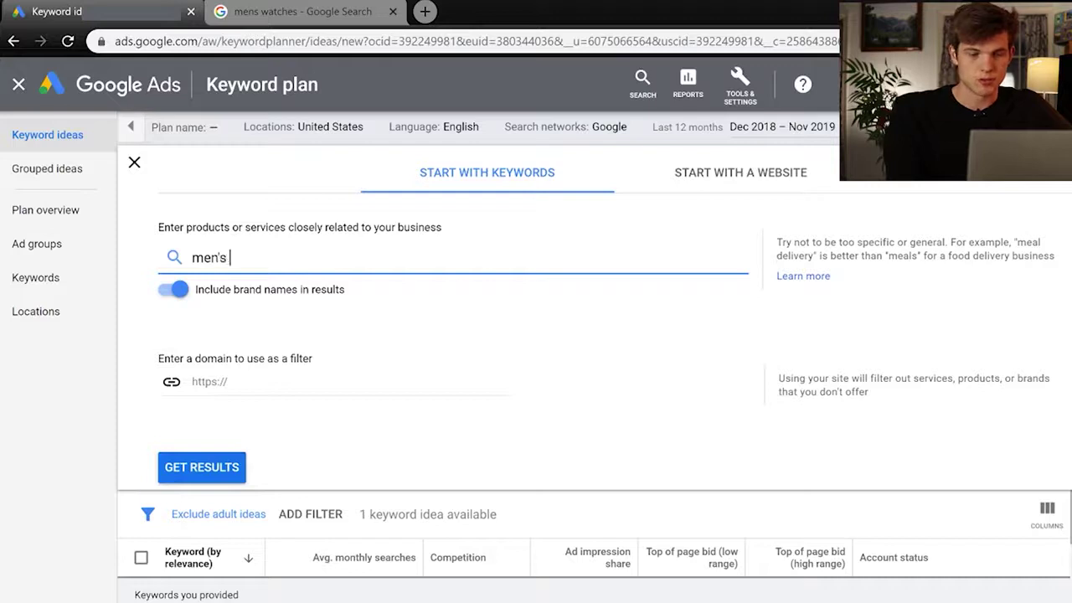
{"action": "type", "text": "luxury wat"}
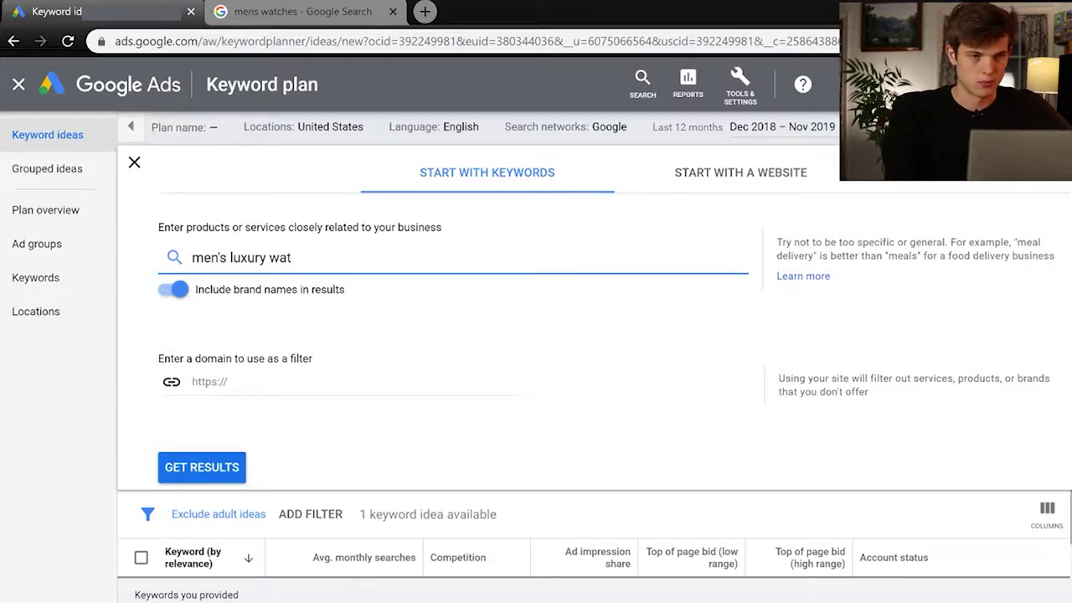
{"action": "type", "text": "heches"}
{"action": "key", "text": "Return"}
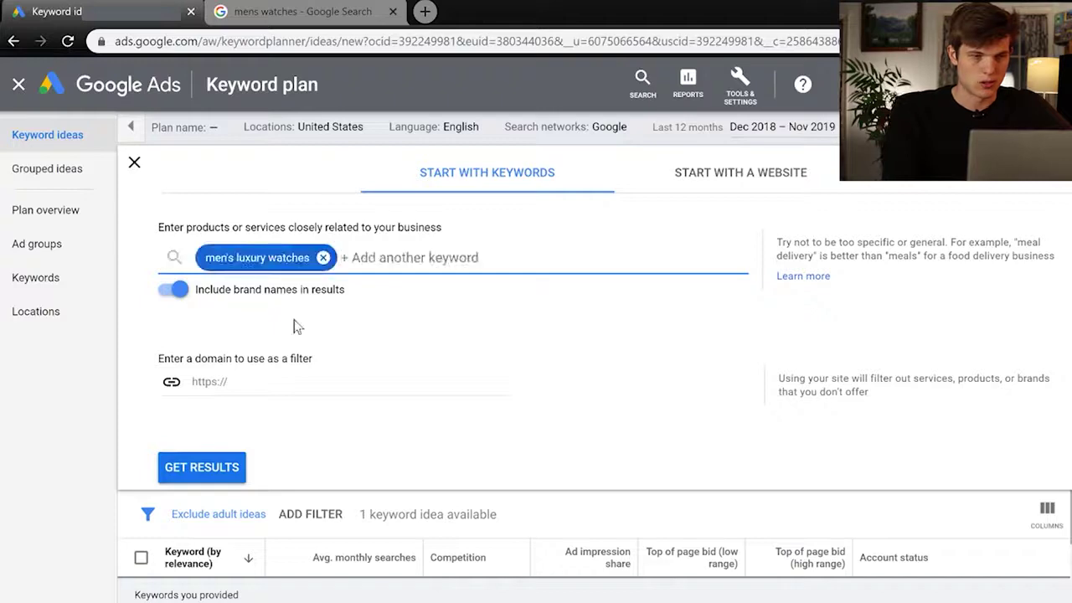
{"action": "left_click", "coordinate": [196, 475]}
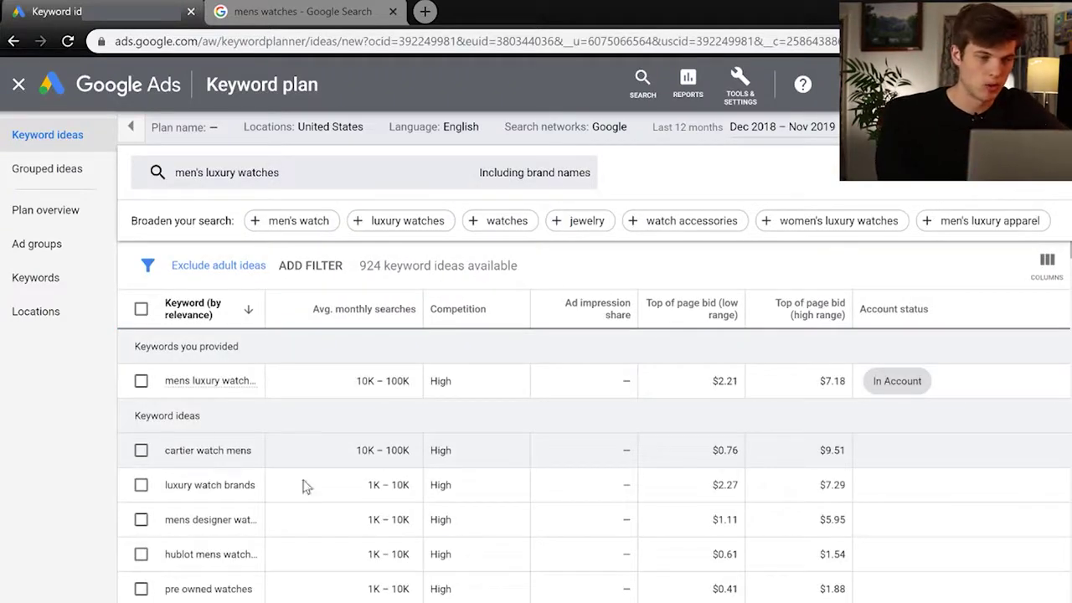
Examine the keyword ideas' monthly searches, competition and top-of-page bids, sorting the list by competition
{"action": "scroll", "coordinate": [354, 504], "scroll_direction": "down", "scroll_amount": 2}
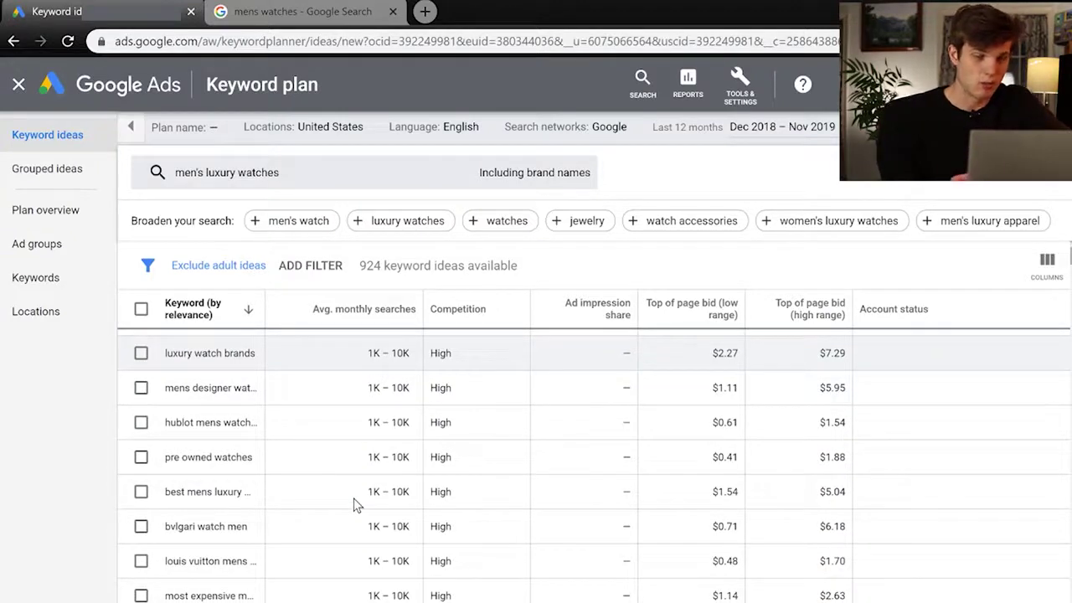
{"action": "scroll", "coordinate": [353, 504], "scroll_direction": "down", "scroll_amount": 2}
{"action": "scroll", "coordinate": [353, 504], "scroll_direction": "down", "scroll_amount": 1}
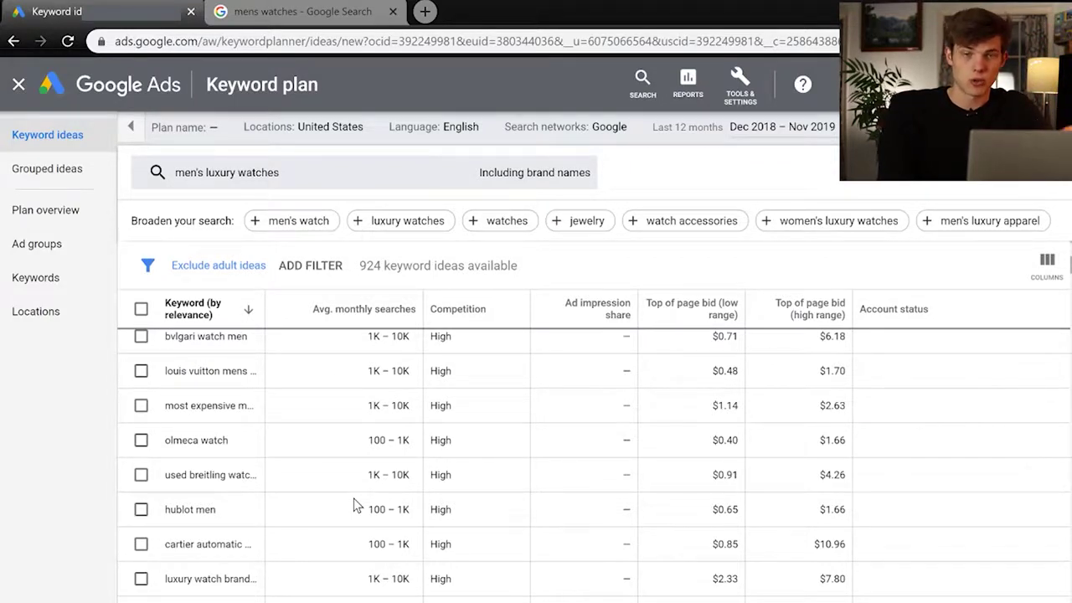
{"action": "scroll", "coordinate": [568, 480], "scroll_direction": "up", "scroll_amount": 5}
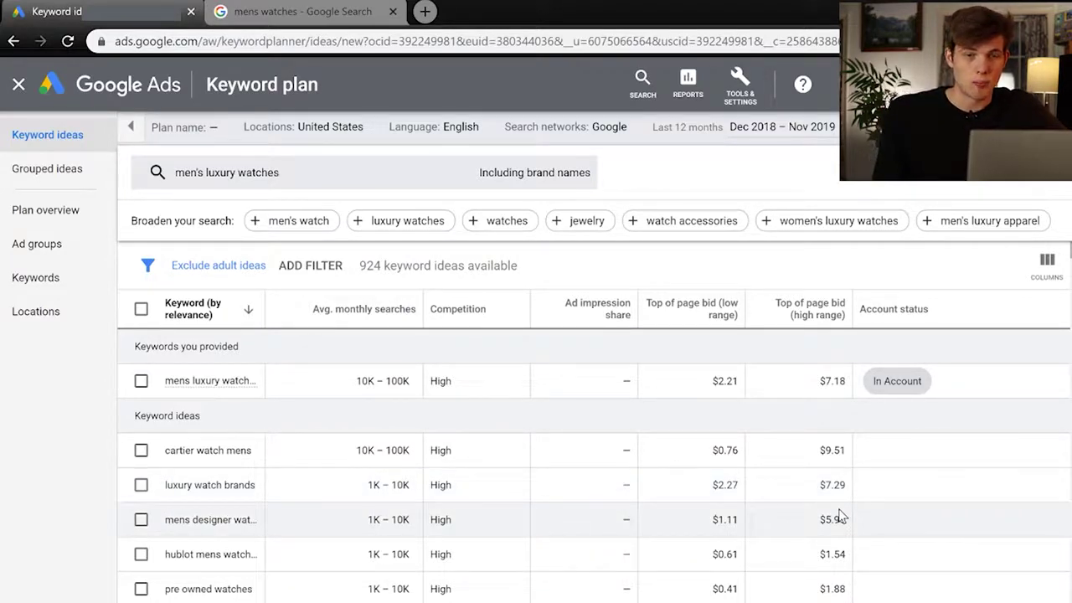
{"action": "scroll", "coordinate": [840, 517], "scroll_direction": "down", "scroll_amount": 3}
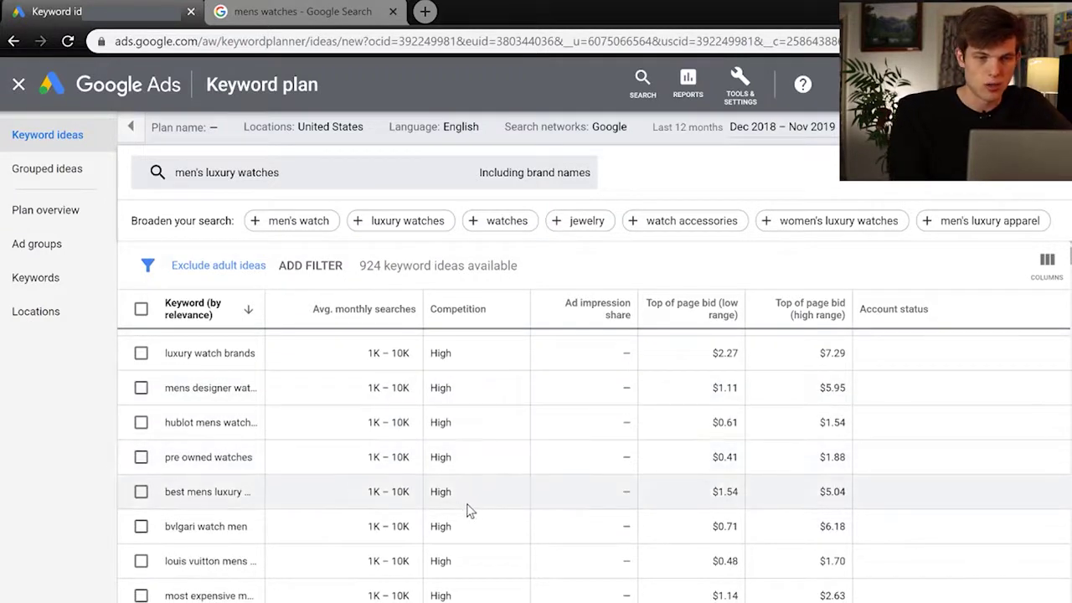
{"action": "scroll", "coordinate": [471, 478], "scroll_direction": "down", "scroll_amount": 3}
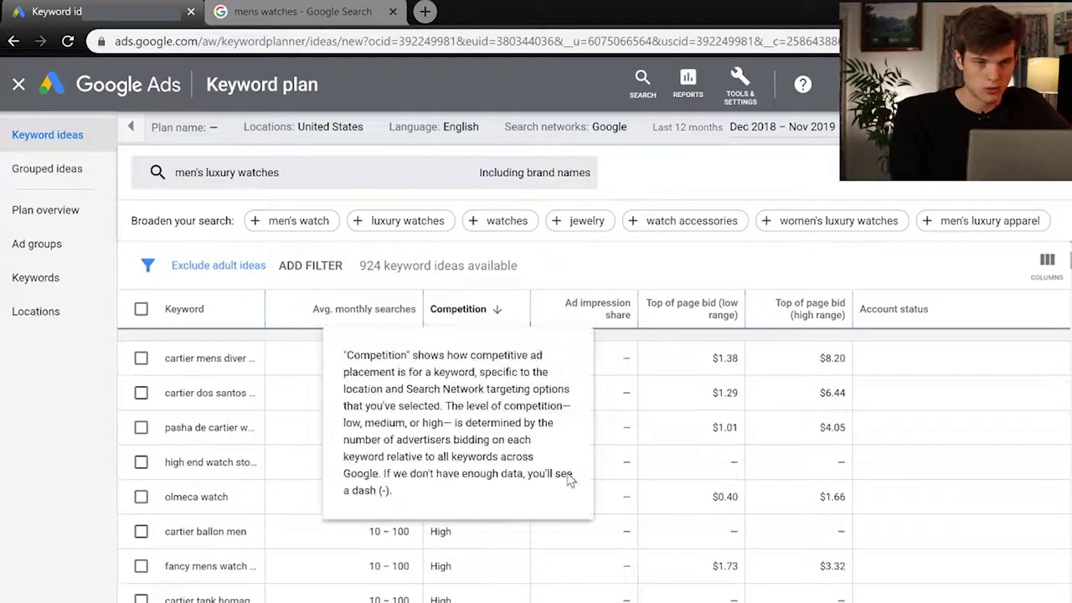
{"action": "scroll", "coordinate": [552, 402], "scroll_direction": "up", "scroll_amount": 3}
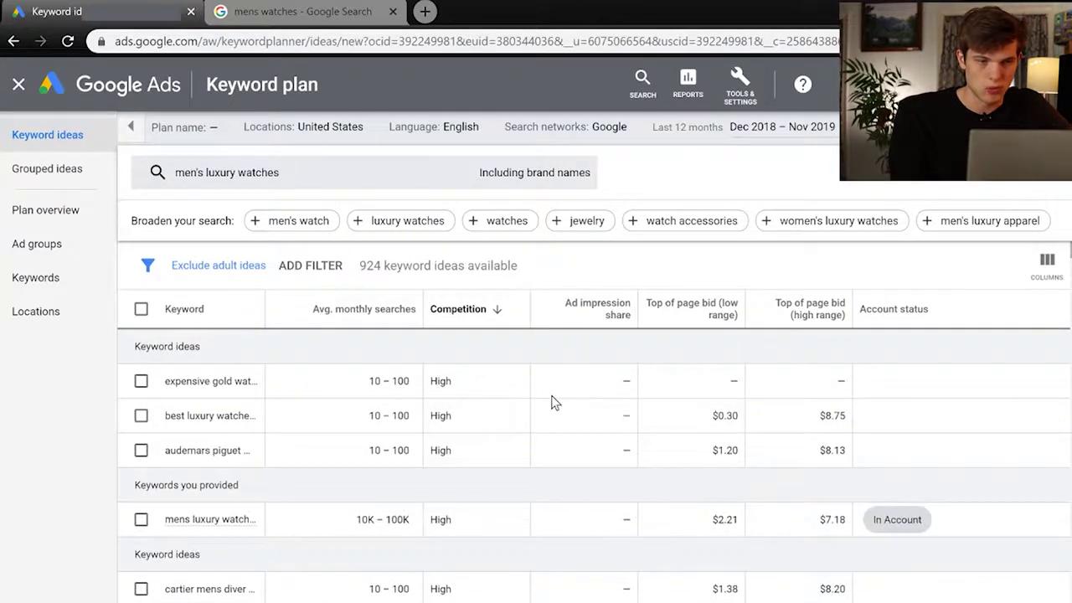
{"action": "scroll", "coordinate": [551, 403], "scroll_direction": "down", "scroll_amount": 10}
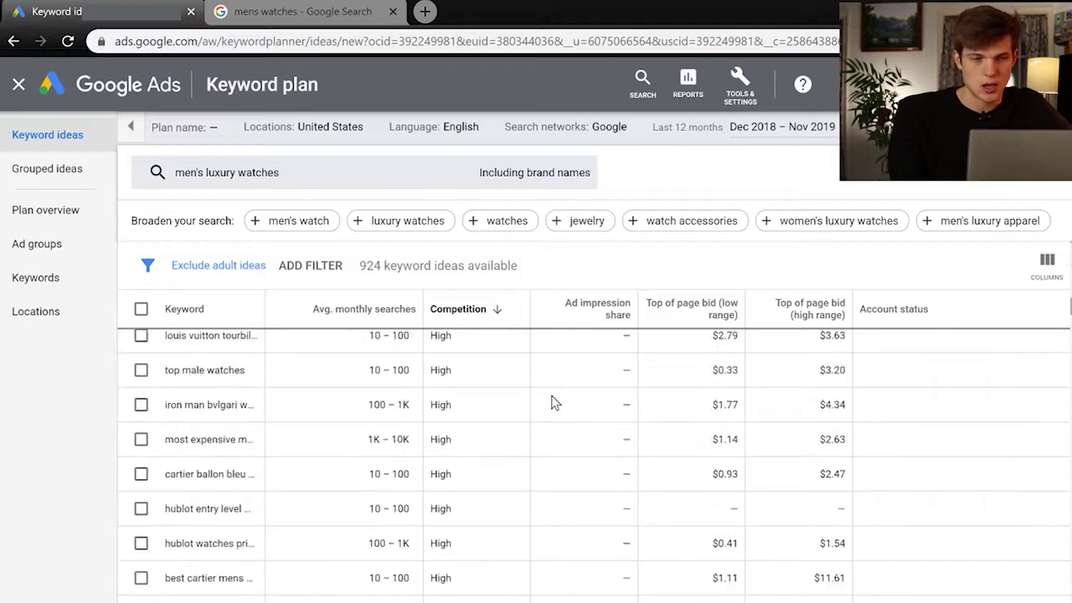
{"action": "scroll", "coordinate": [552, 403], "scroll_direction": "down", "scroll_amount": 5}
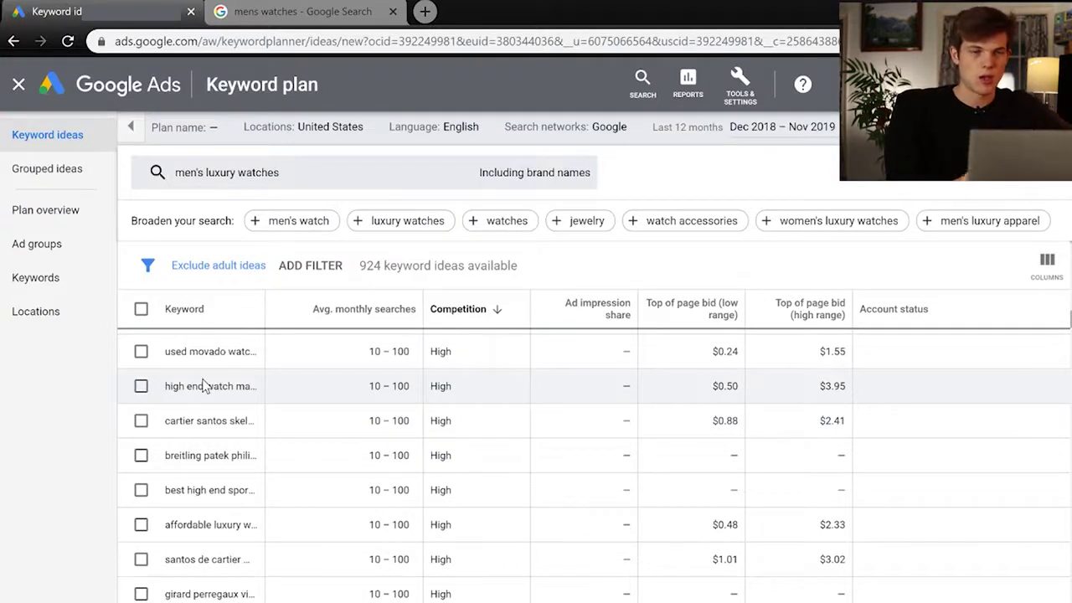
Select the keyword ideas starting with "high end watch ma", "cartier santos skel", "best high end spor", "affordable luxury w" and "santos de cartier"
{"action": "left_click", "coordinate": [140, 389]}
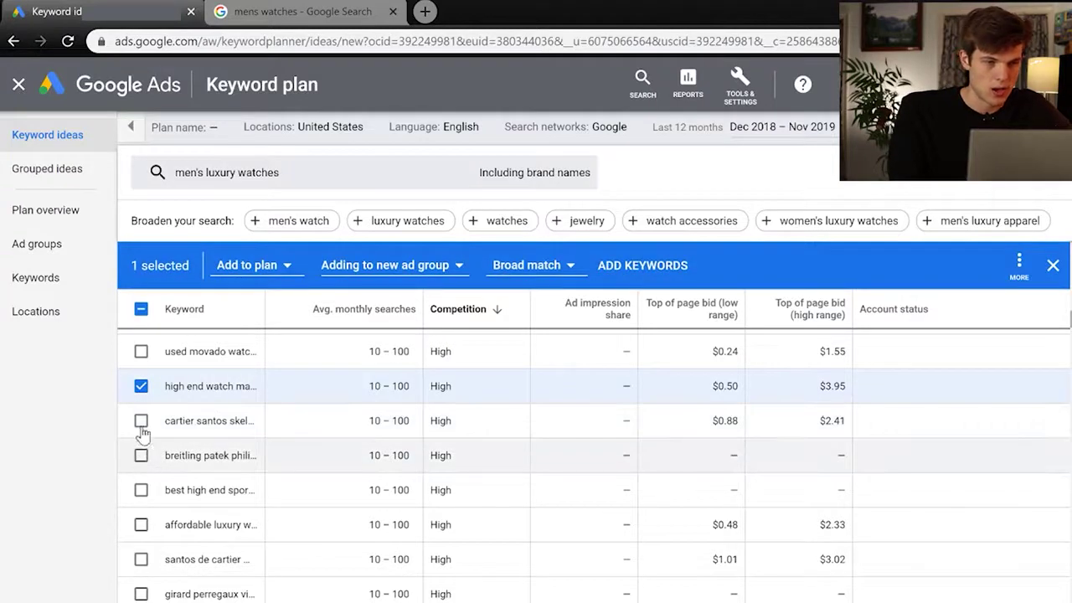
{"action": "left_click", "coordinate": [141, 422]}
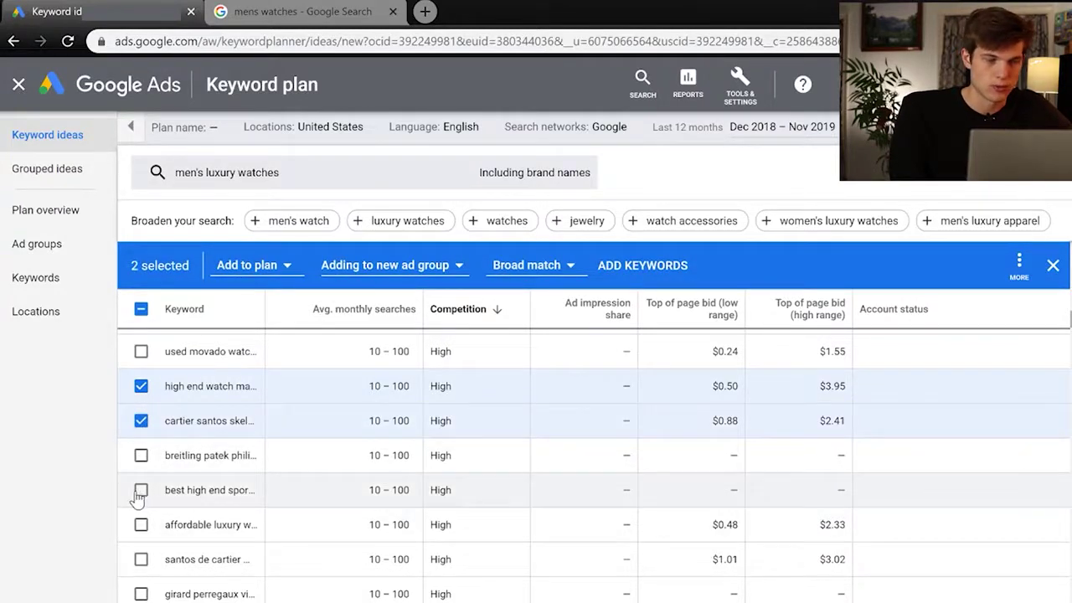
{"action": "left_click", "coordinate": [140, 492]}
{"action": "left_click", "coordinate": [141, 561]}
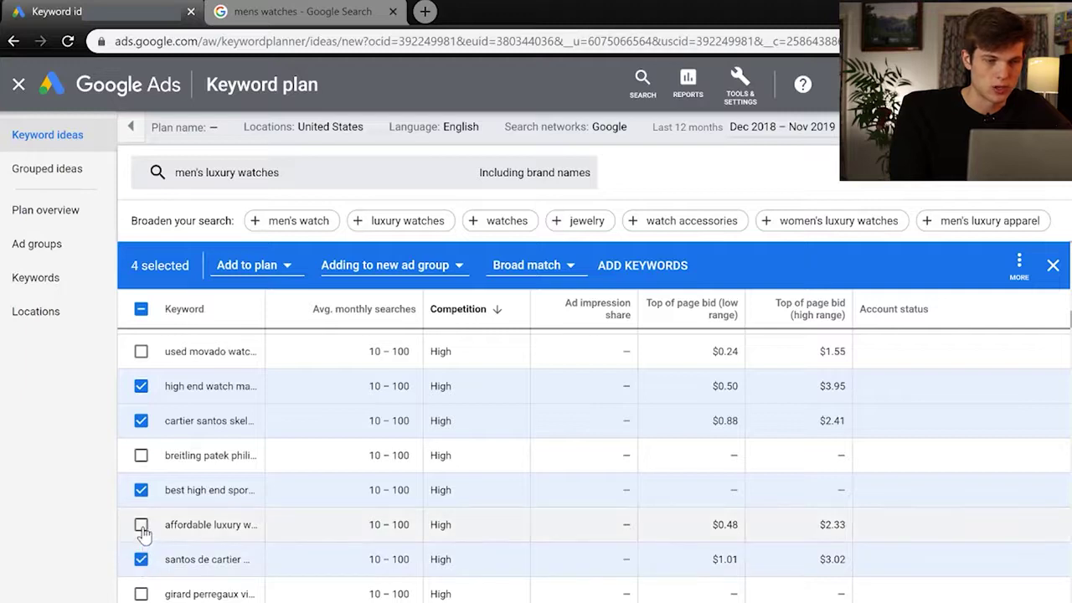
{"action": "left_click", "coordinate": [141, 527]}
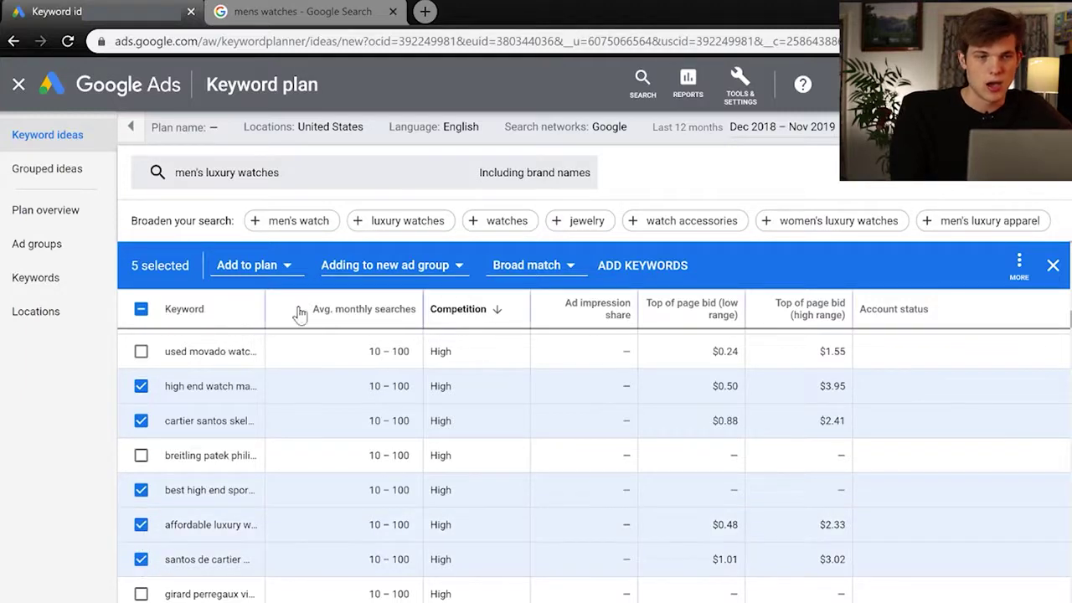
Create a new ad group named "Ads 2" in the plan as the destination for the selected keywords
{"action": "left_click", "coordinate": [381, 266]}
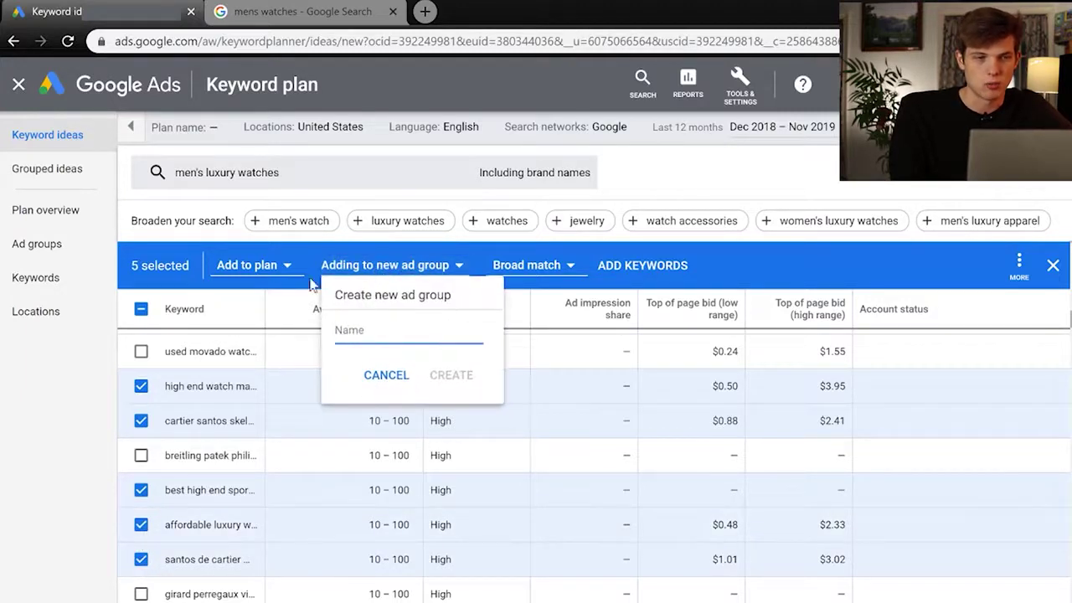
{"action": "left_click", "coordinate": [258, 266]}
{"action": "left_click", "coordinate": [368, 266]}
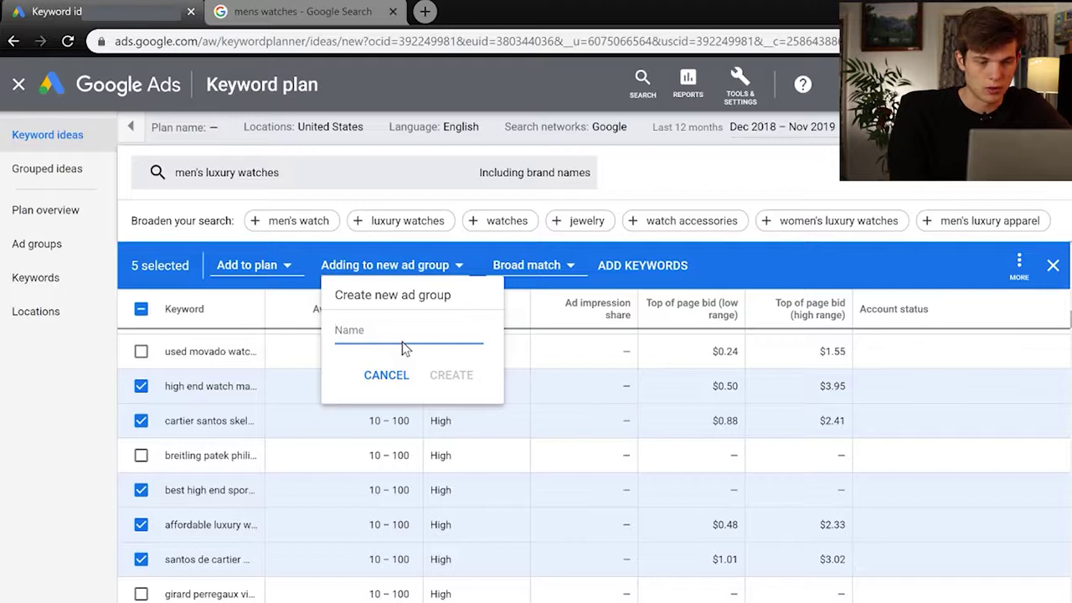
{"action": "type", "text": "Ads 2"}
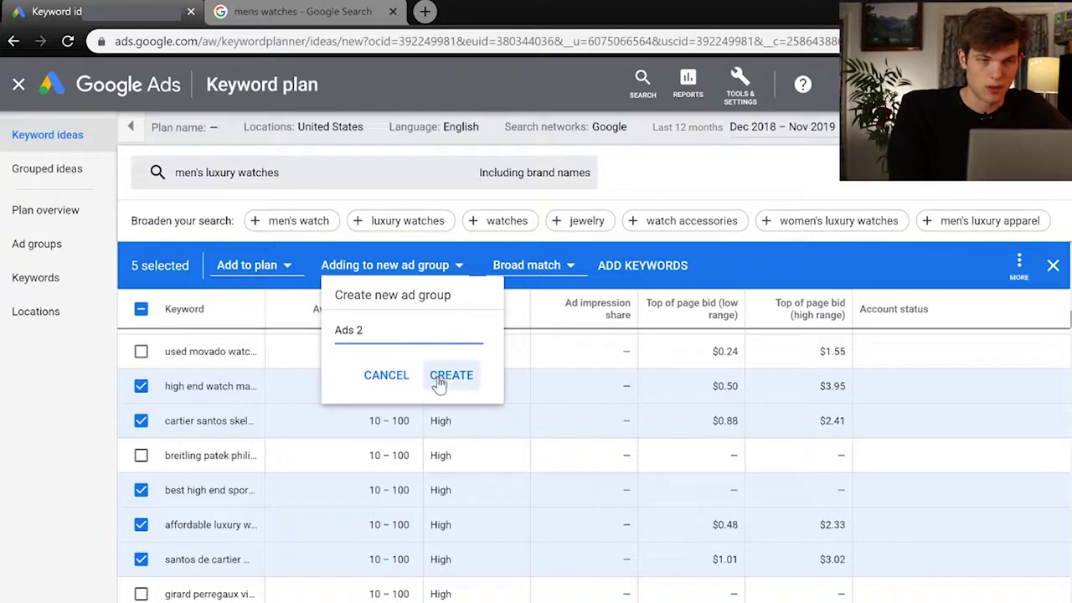
{"action": "left_click", "coordinate": [439, 378]}
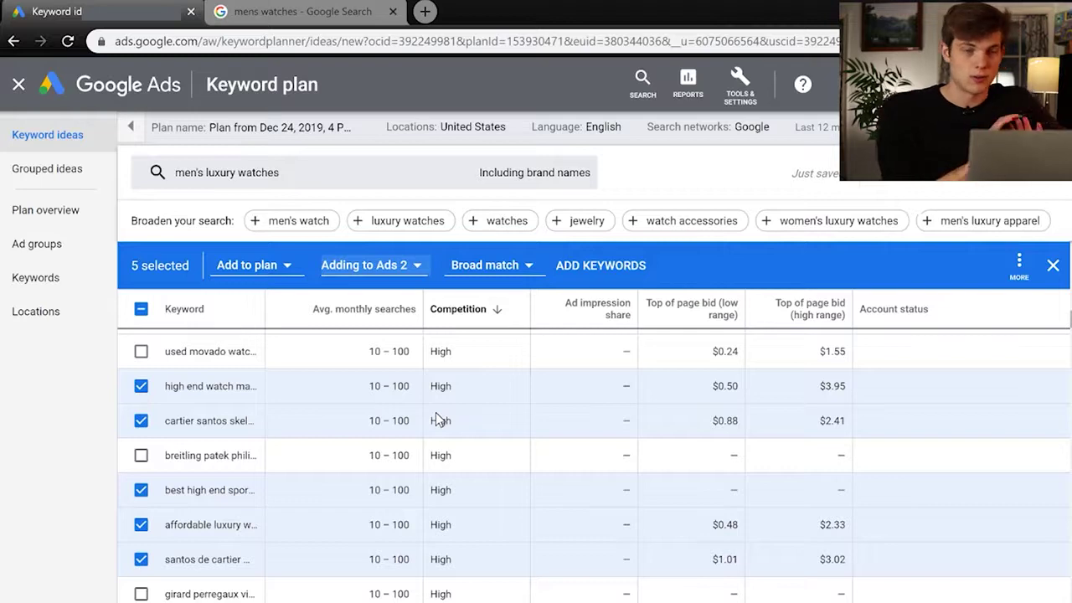
{"action": "scroll", "coordinate": [437, 418], "scroll_direction": "up", "scroll_amount": 10}
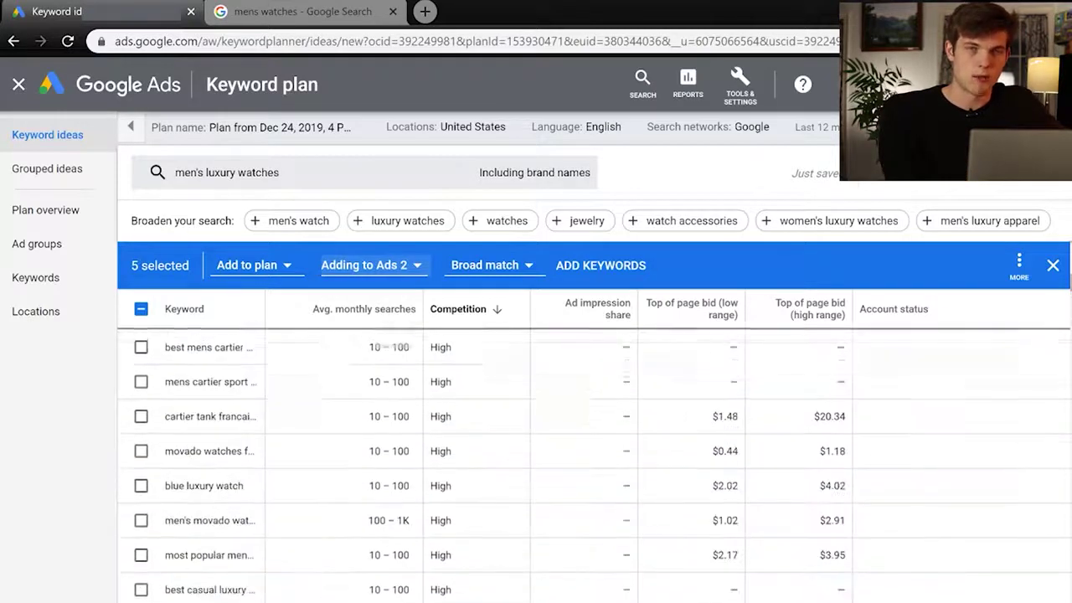
{"action": "scroll", "coordinate": [437, 418], "scroll_direction": "up", "scroll_amount": 3}
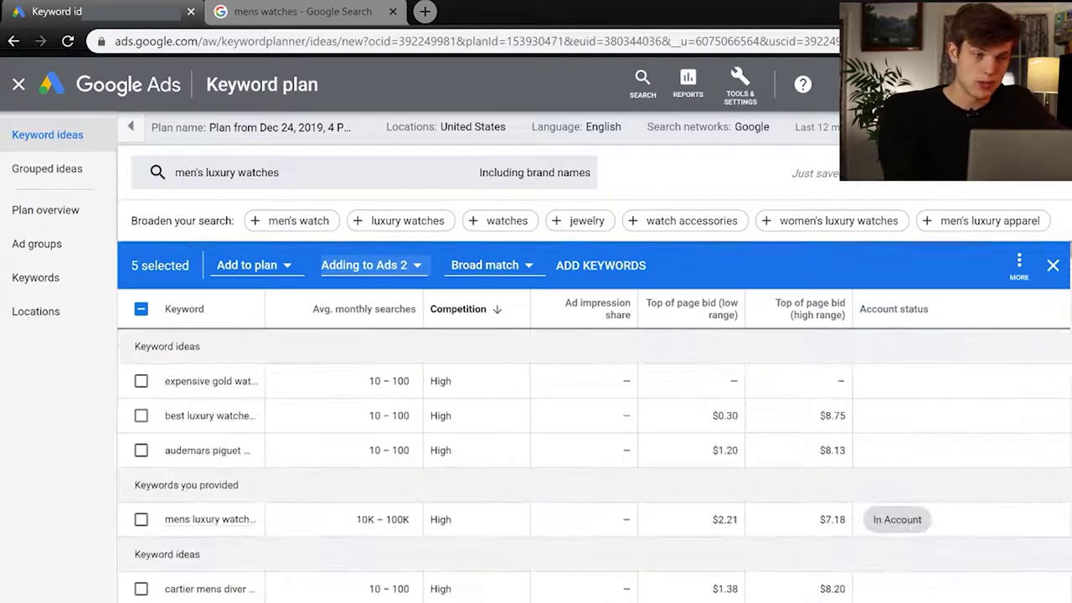
Close the keyword plan and view the list of search keywords across all campaigns
{"action": "left_click", "coordinate": [18, 87]}
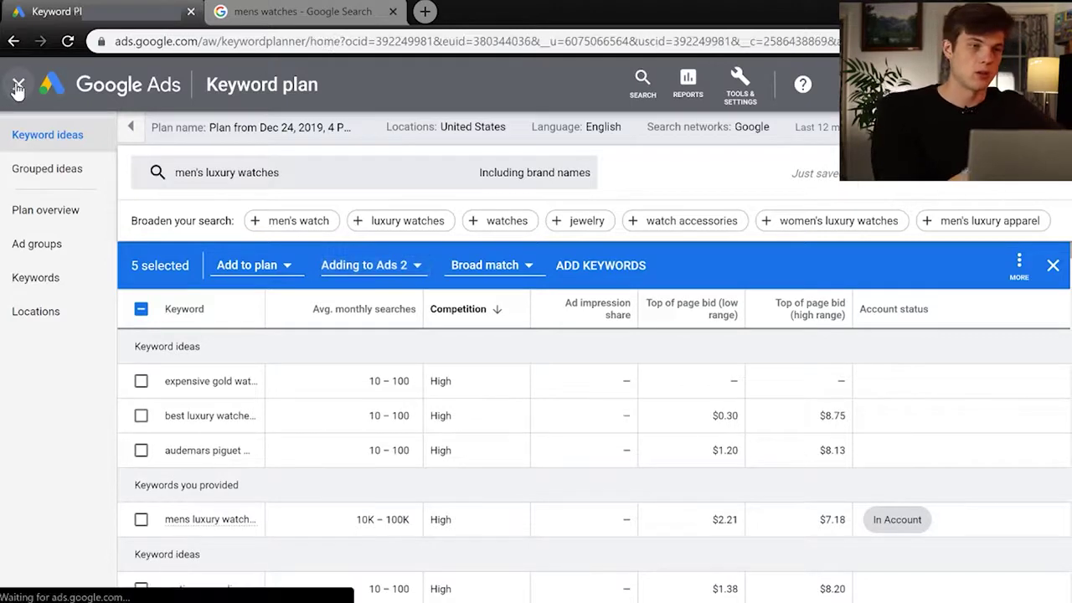
{"action": "left_click", "coordinate": [18, 87]}
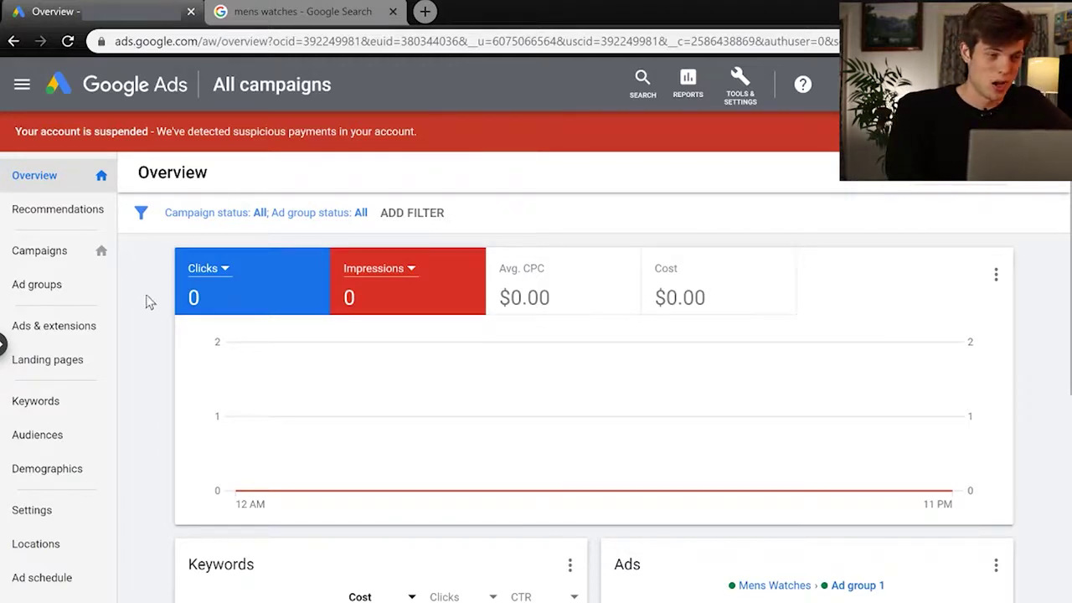
{"action": "left_click", "coordinate": [28, 406]}
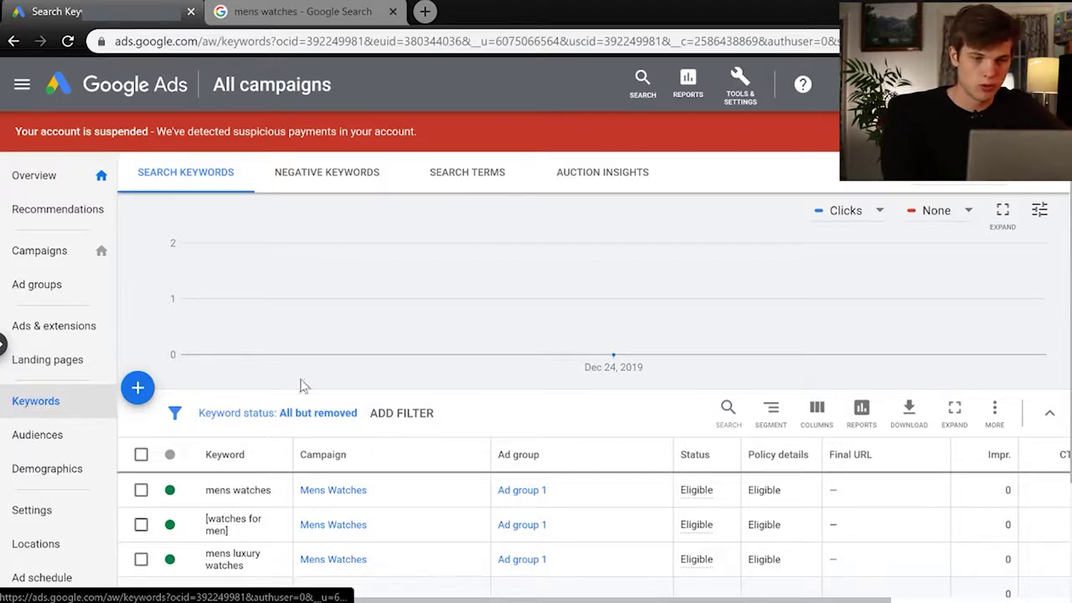
{"action": "scroll", "coordinate": [508, 450], "scroll_direction": "down", "scroll_amount": 2}
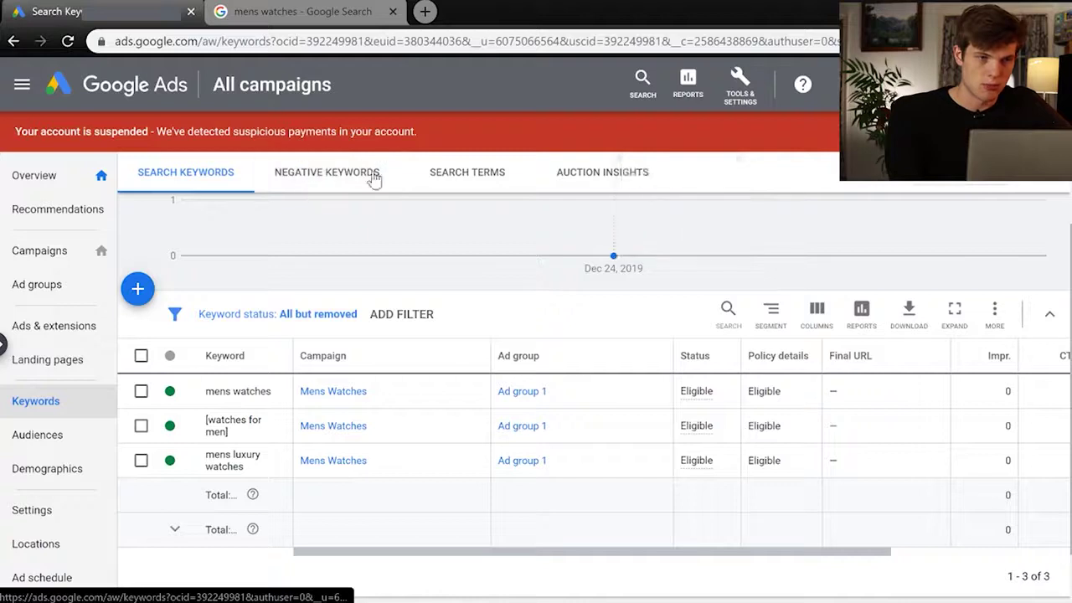
Start adding negative keywords for all campaigns, keeping Campaign as the level they are added to
{"action": "left_click", "coordinate": [314, 179]}
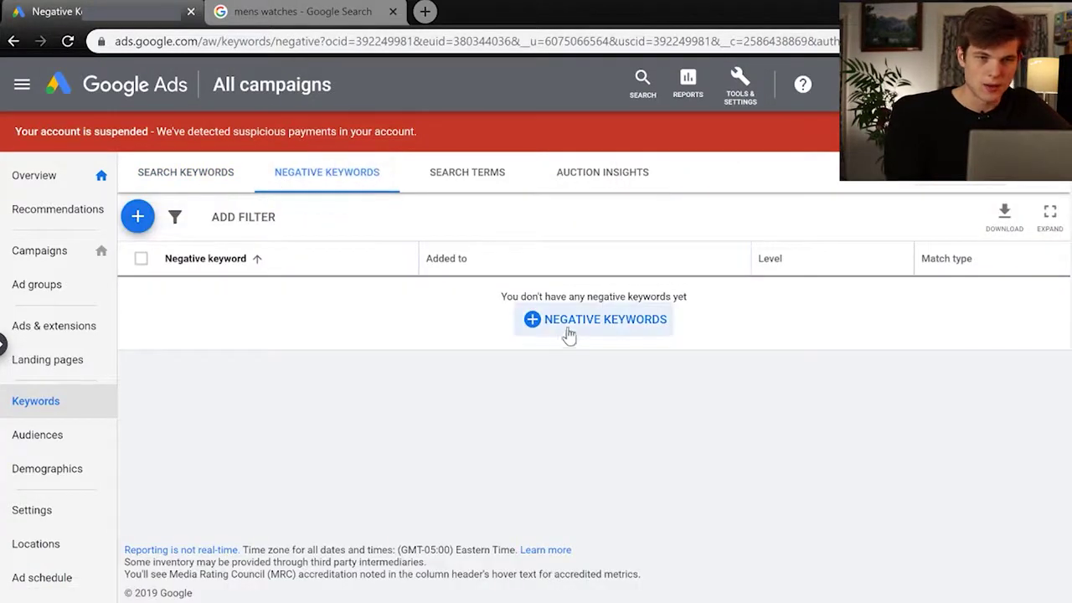
{"action": "left_click", "coordinate": [573, 326]}
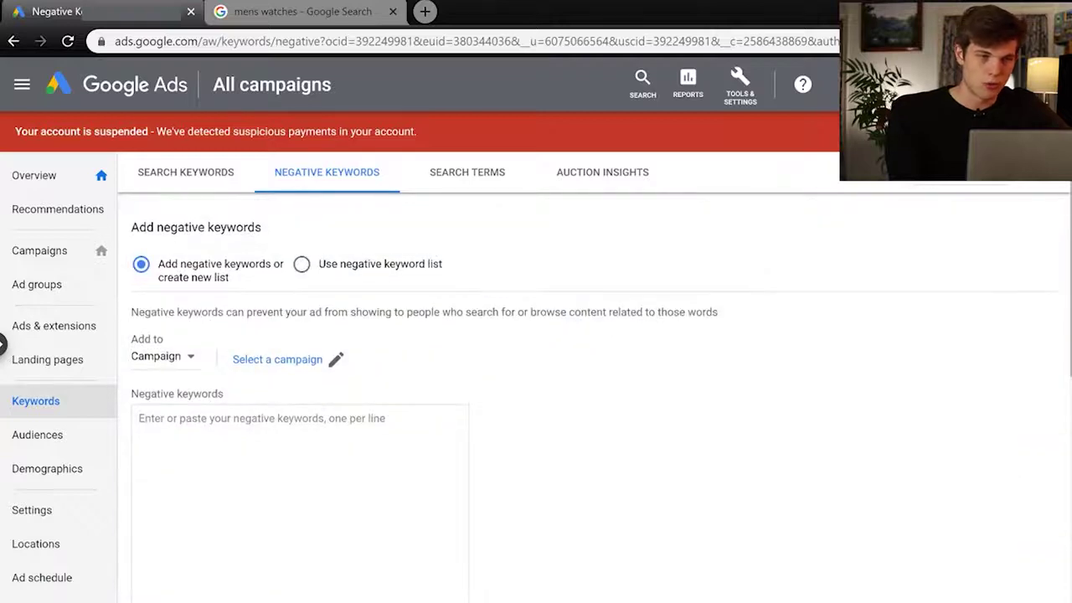
{"action": "left_click", "coordinate": [183, 371]}
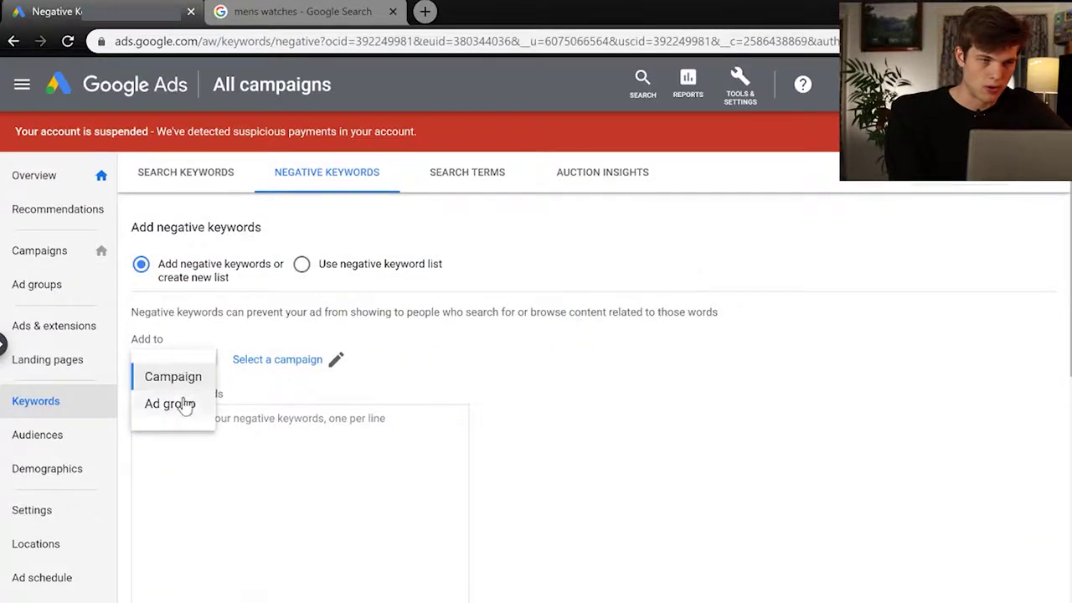
{"action": "left_click", "coordinate": [184, 378]}
Enter "coupon" and "amazon" as negative keywords, one per line, and save them
{"action": "left_click", "coordinate": [251, 427]}
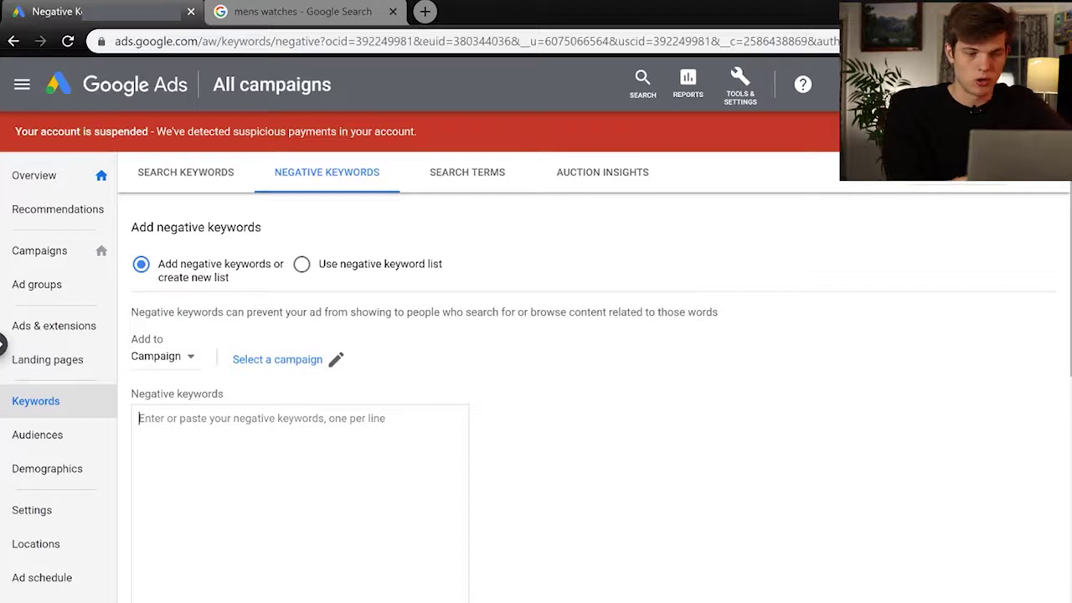
{"action": "type", "text": "coupon "}
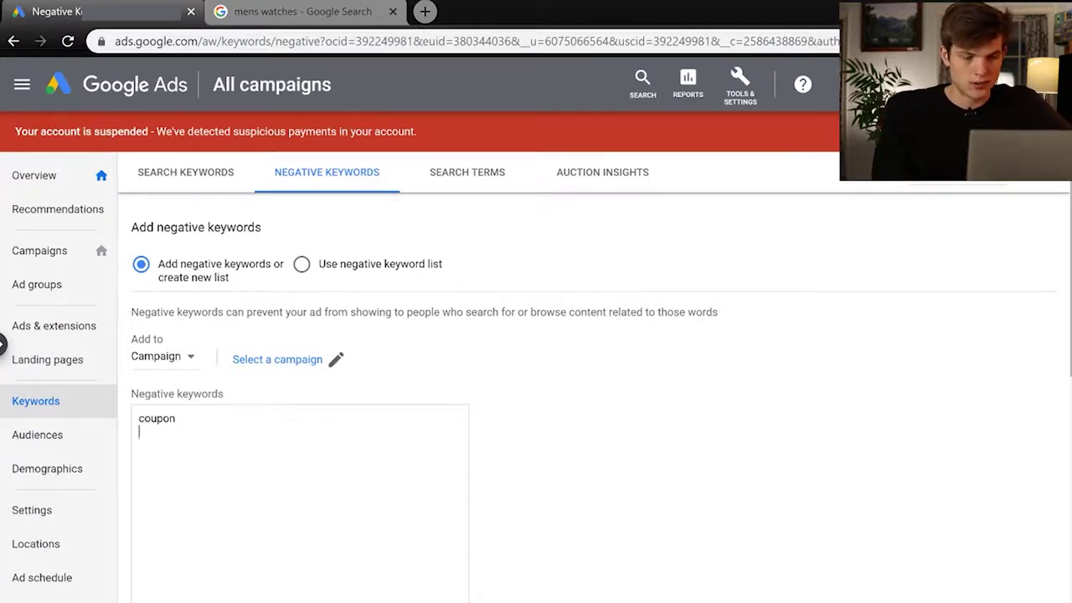
{"action": "type", "text": "am"}
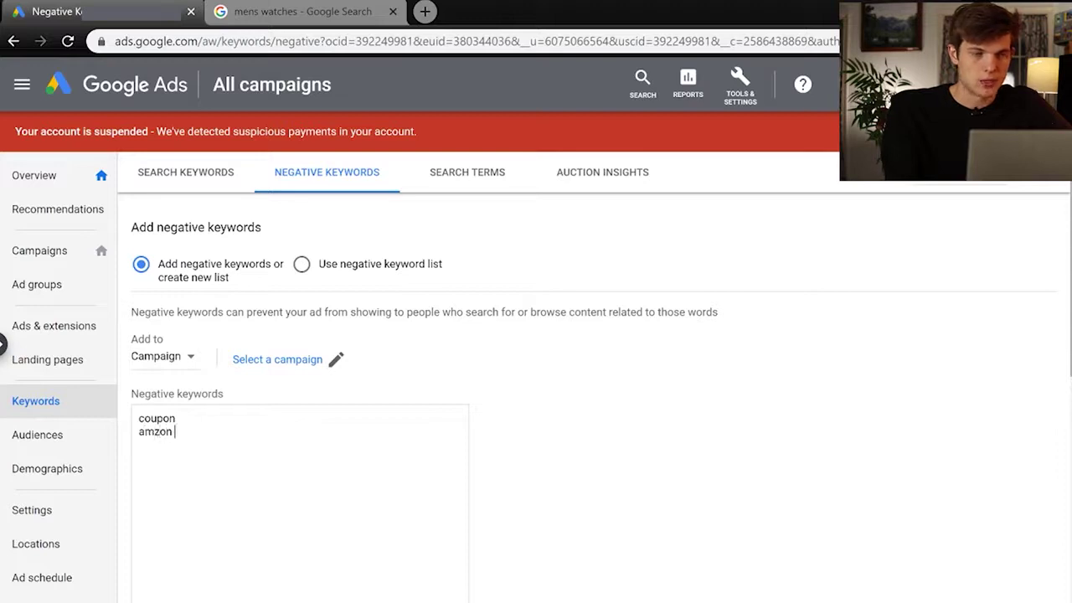
{"action": "type", "text": "a"}
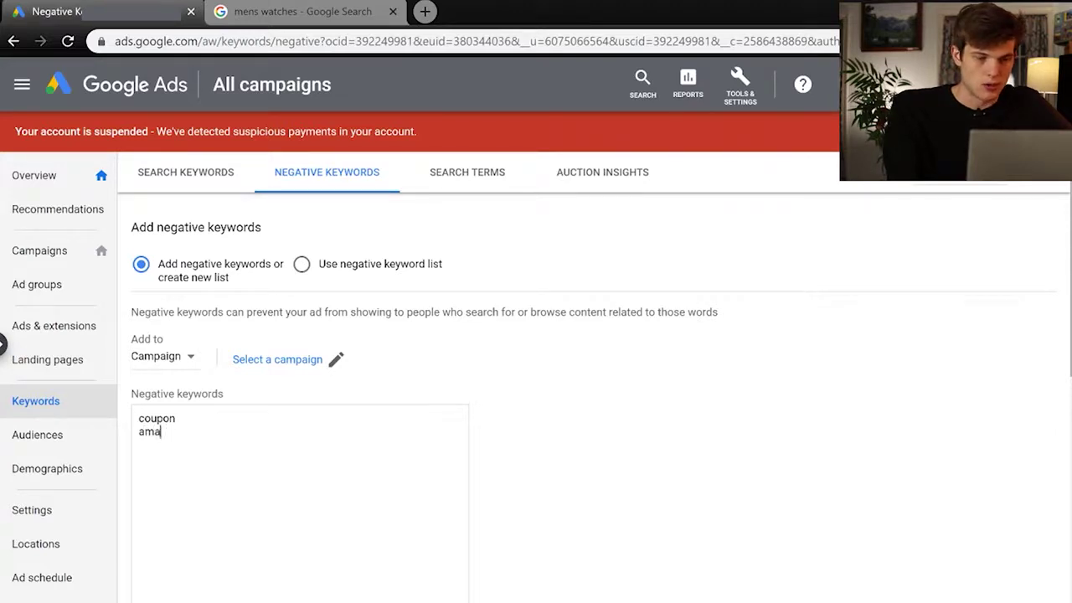
{"action": "type", "text": "zon"}
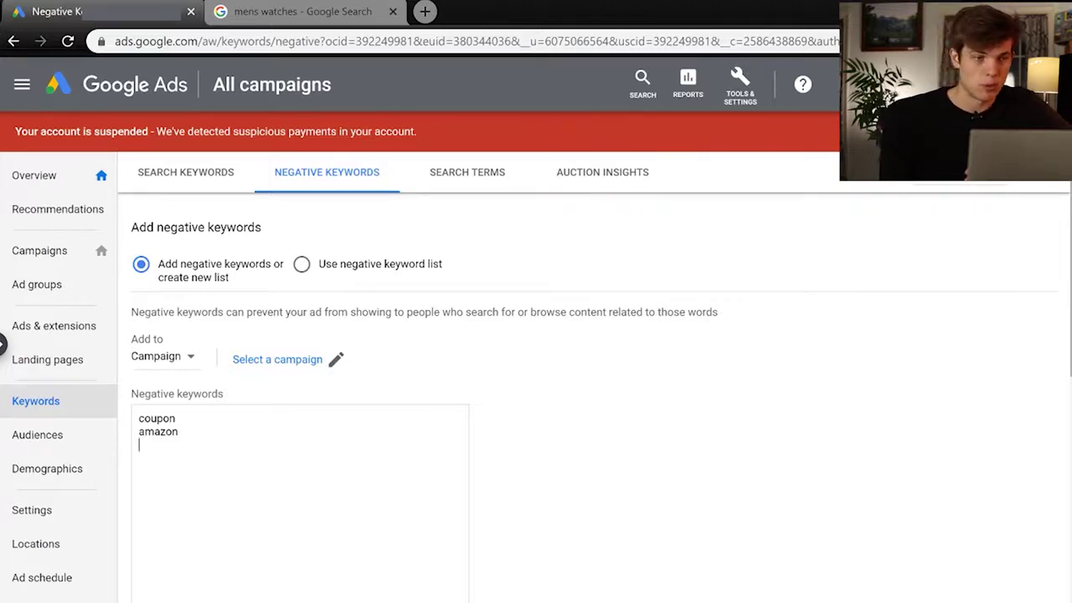
{"action": "key", "text": "Return"}
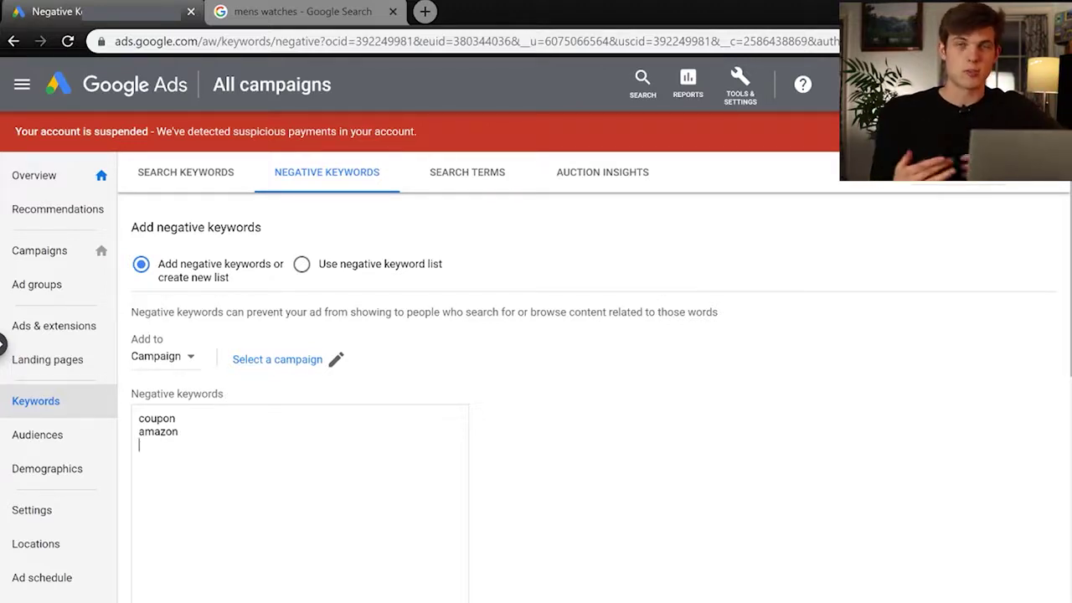
{"action": "scroll", "coordinate": [564, 395], "scroll_direction": "down", "scroll_amount": 3}
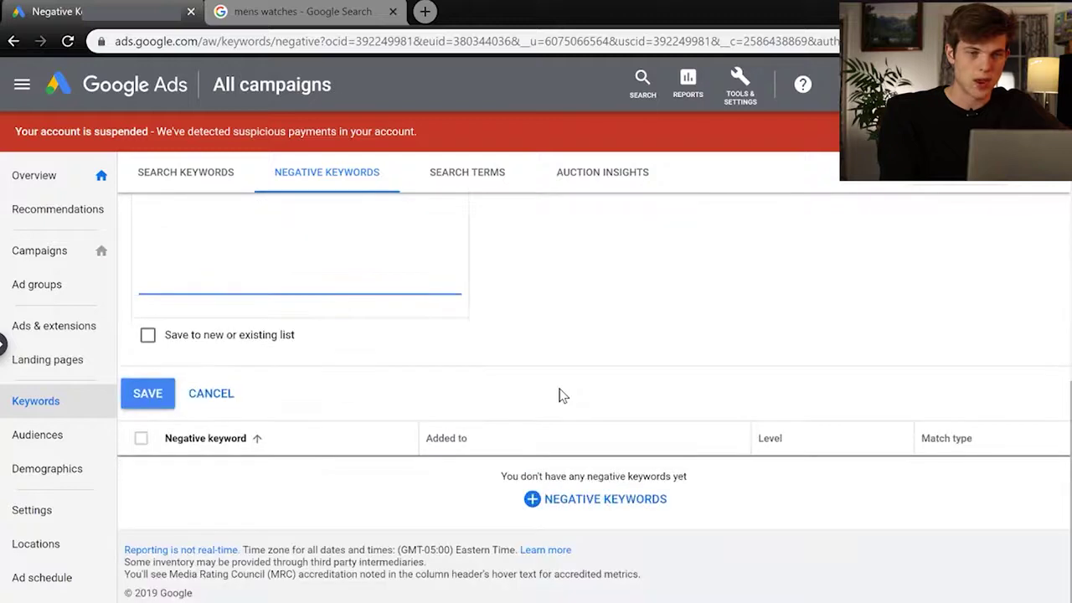
{"action": "left_click", "coordinate": [147, 395]}
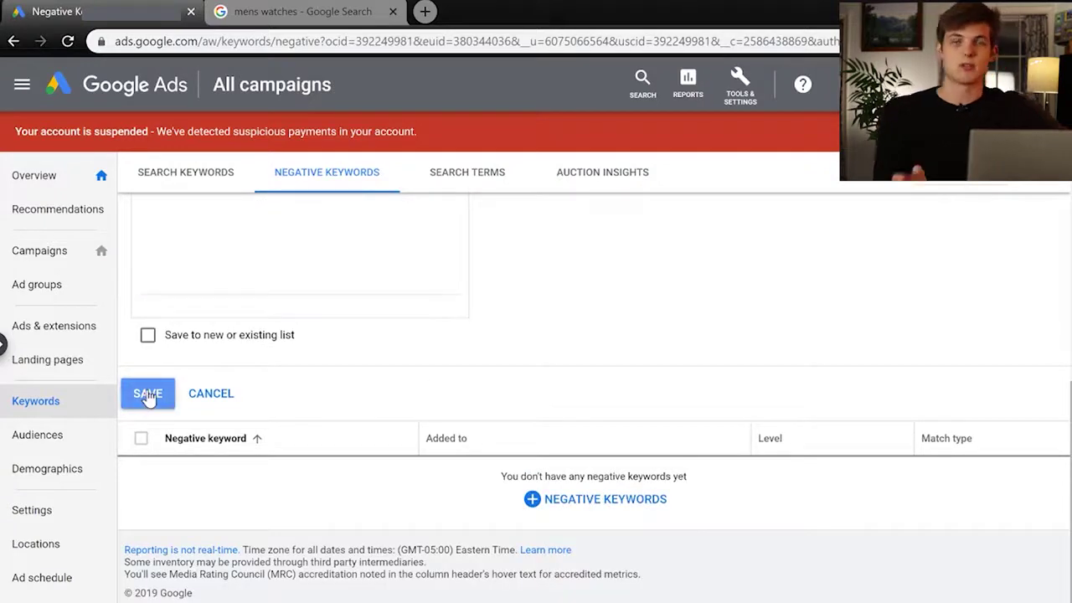